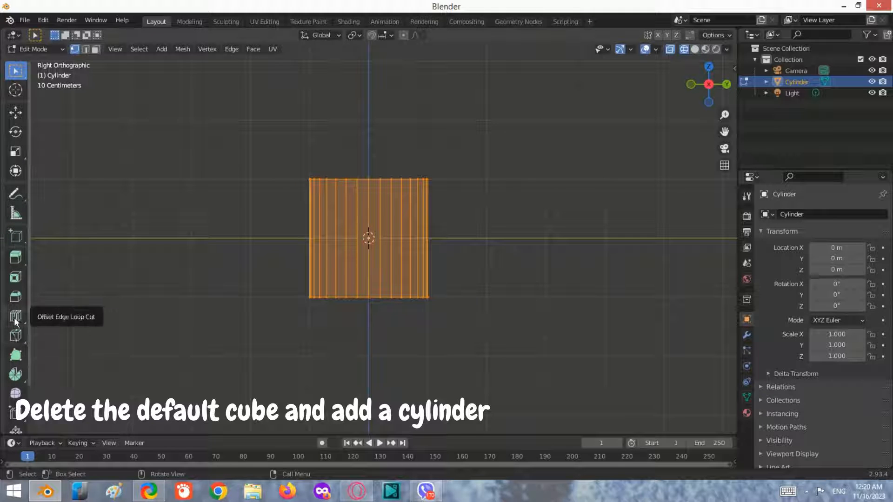
# Add seven horizontal loop cuts spaced along the height of the cylinder
pyautogui.moveTo(15, 316); pyautogui.dragTo(58, 322)
pyautogui.click(58, 321)
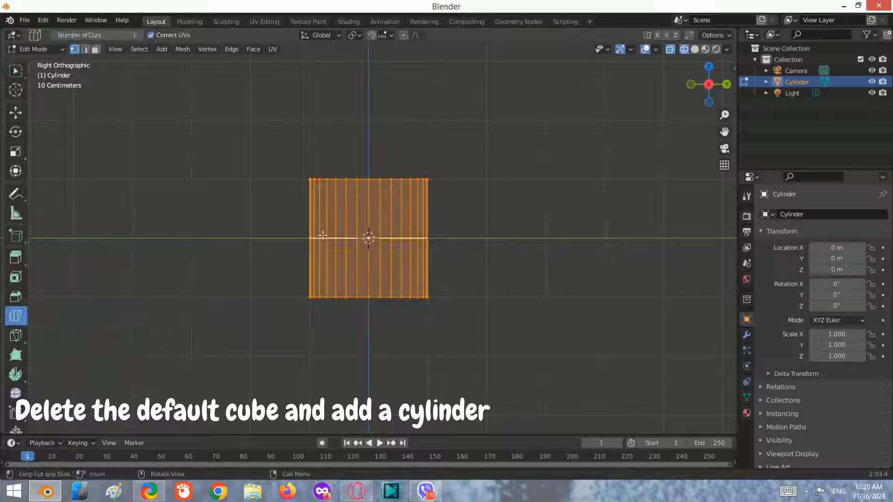
pyautogui.moveTo(313, 233); pyautogui.dragTo(311, 211)
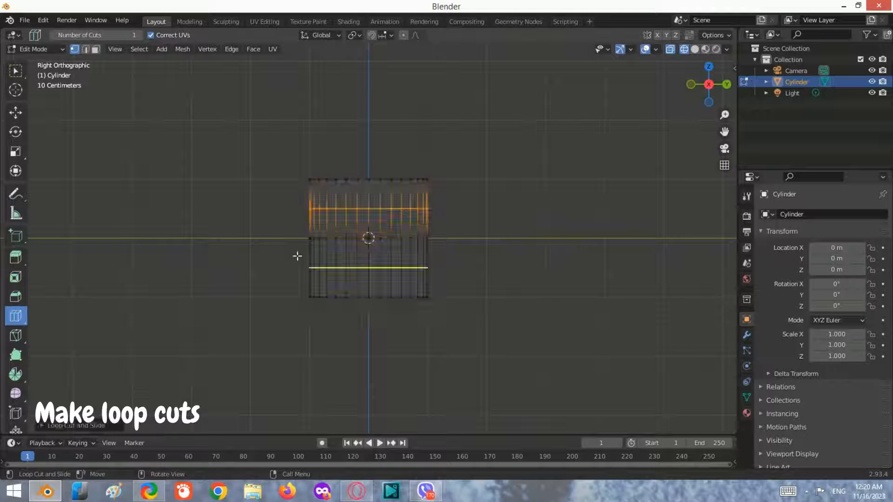
pyautogui.moveTo(297, 255); pyautogui.dragTo(296, 195)
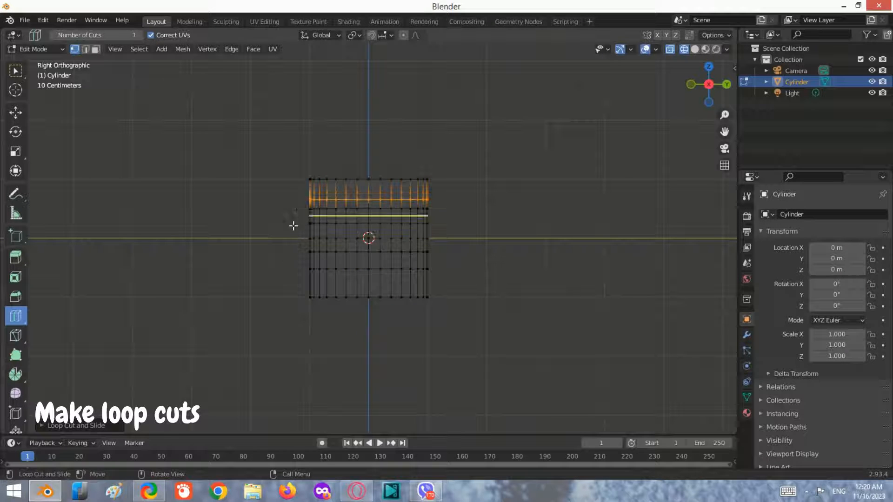
pyautogui.moveTo(291, 273); pyautogui.dragTo(292, 196)
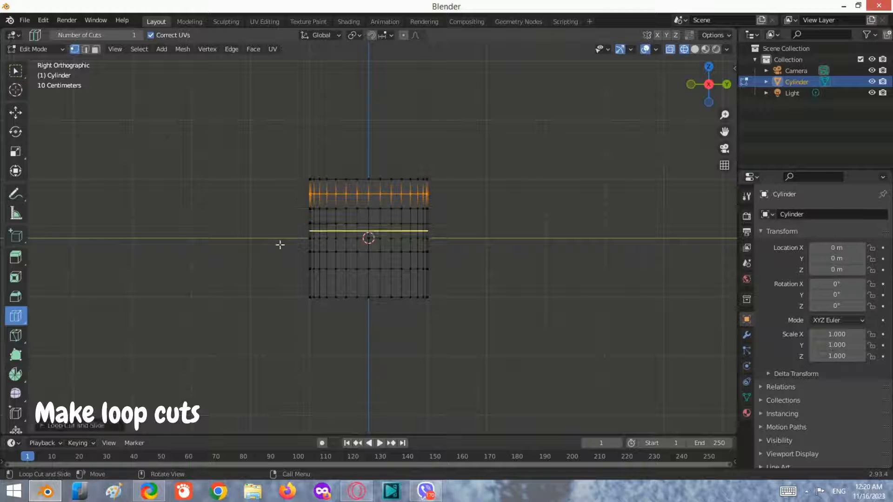
pyautogui.click(283, 284)
pyautogui.moveTo(492, 201); pyautogui.dragTo(512, 247, button='middle')
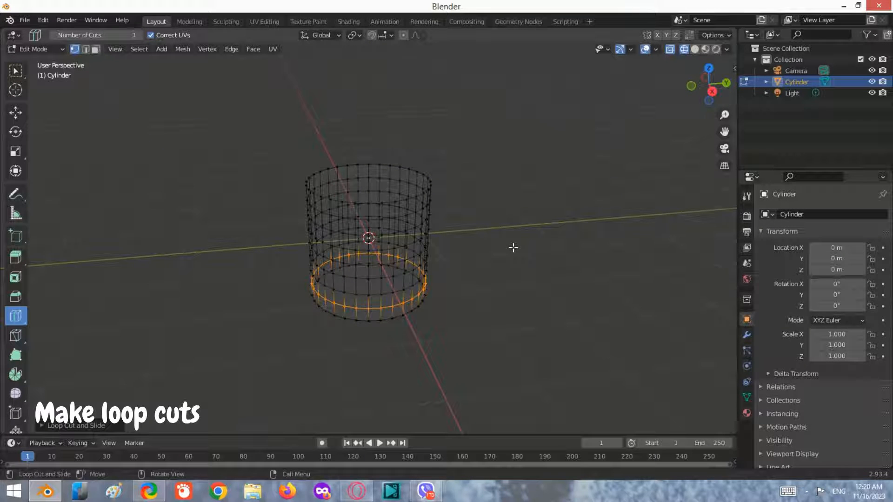
pyautogui.press('Tab')
pyautogui.scroll(3, 512, 247)
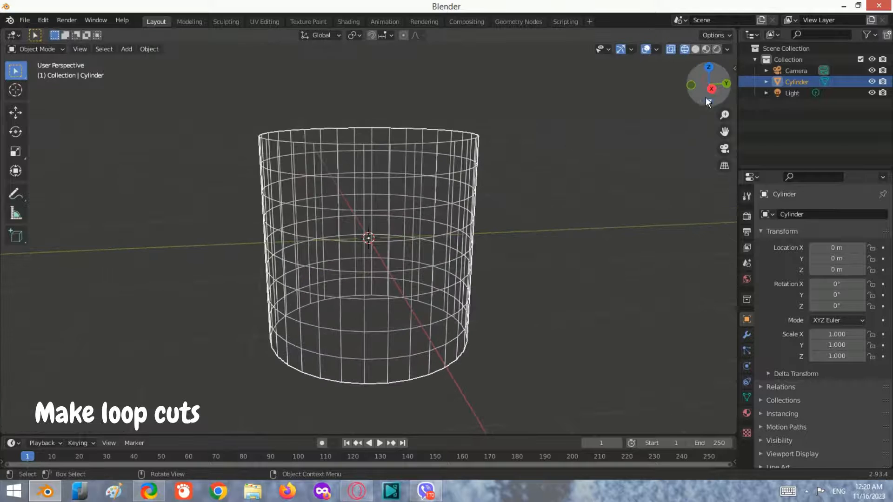
# Select the cylinder's bottom face and inset it repeatedly into concentric rings reaching close to the centre
pyautogui.click(710, 90)
pyautogui.press('Tab')
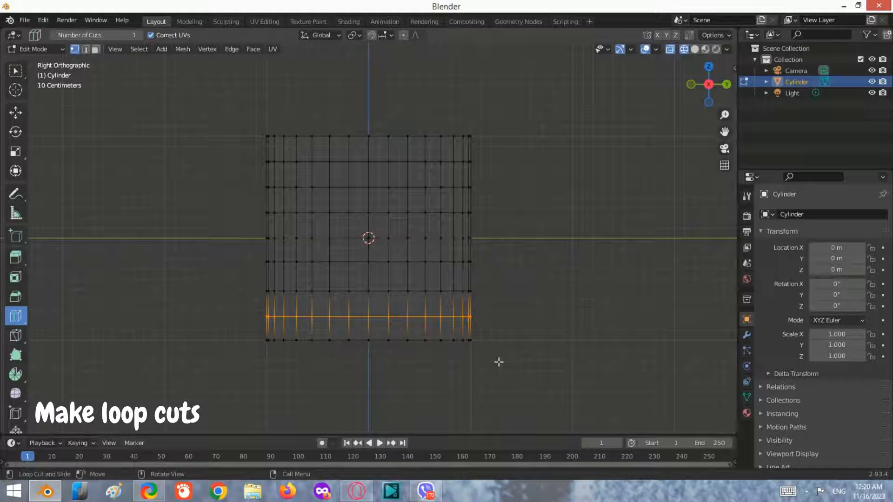
pyautogui.moveTo(498, 357); pyautogui.dragTo(223, 321)
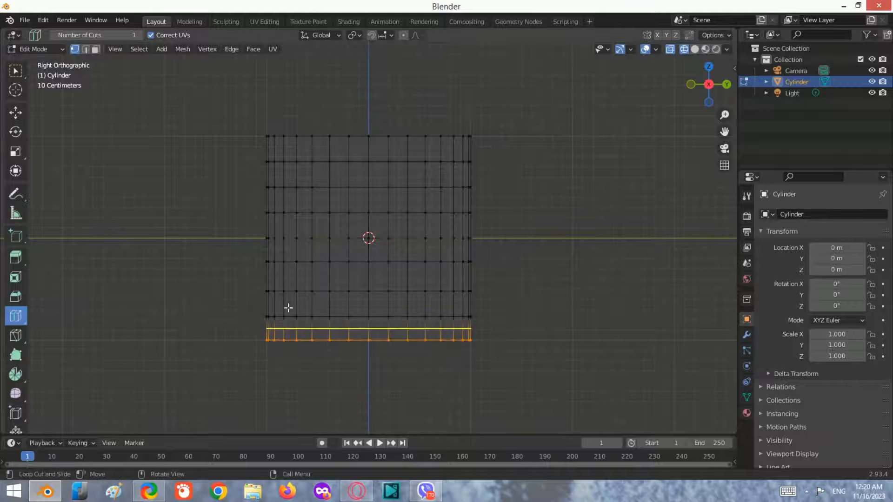
pyautogui.moveTo(288, 309); pyautogui.dragTo(76, 255, button='middle')
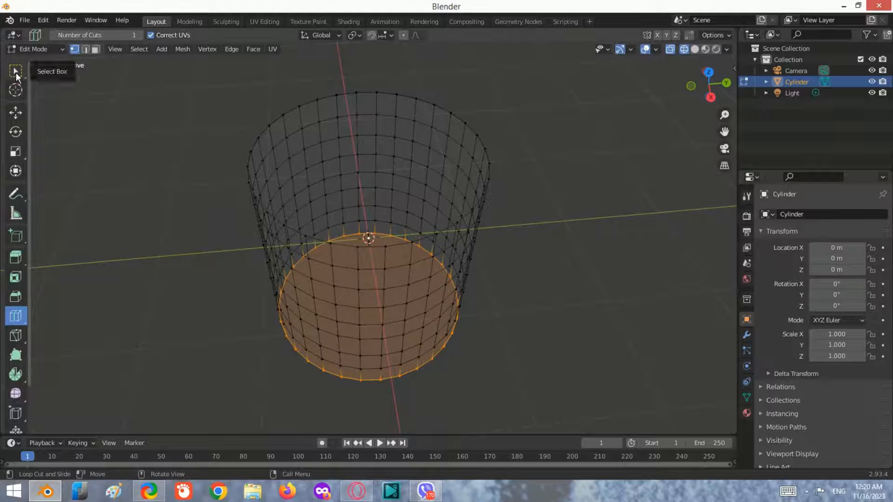
pyautogui.click(15, 71)
pyautogui.click(15, 277)
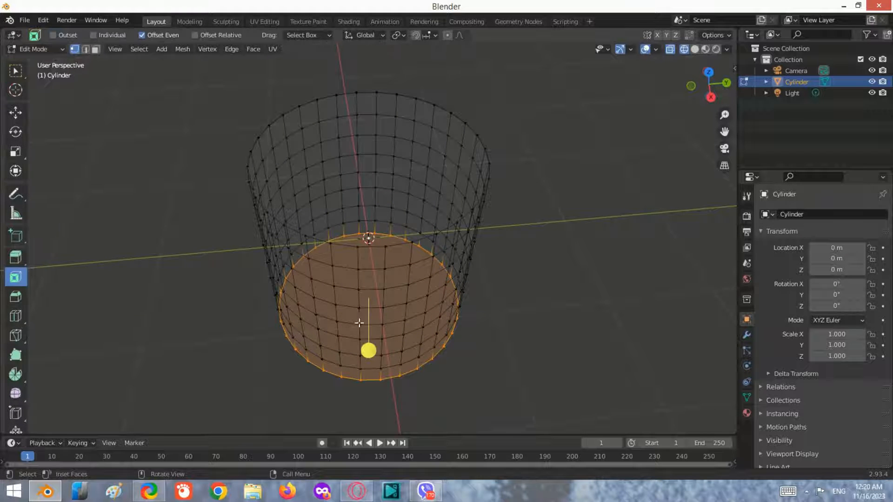
pyautogui.moveTo(367, 349)
pyautogui.mouseDown()
pyautogui.moveTo(369, 335)
pyautogui.moveTo(367, 349)
pyautogui.mouseUp()
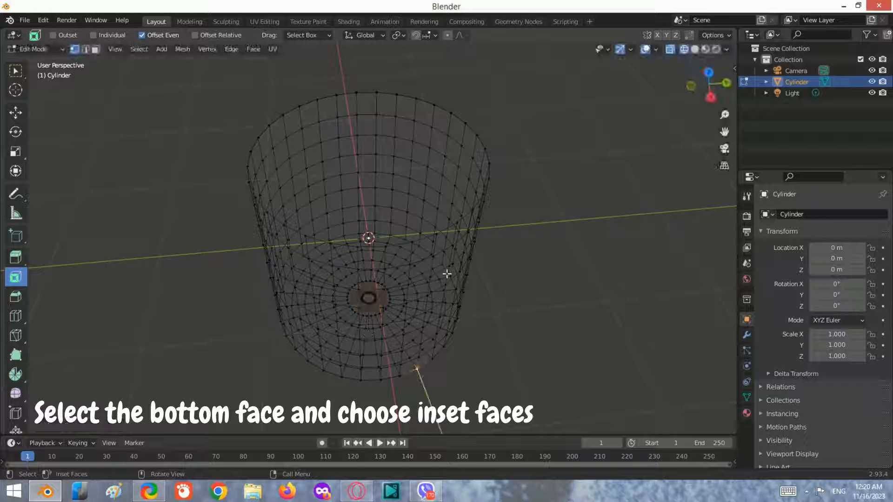
# Connect the first three pairs of opposite vertices on the cylinder's top rim with parallel edges across the top face
pyautogui.click(15, 70)
pyautogui.moveTo(400, 302); pyautogui.dragTo(419, 265, button='middle')
pyautogui.click(712, 89)
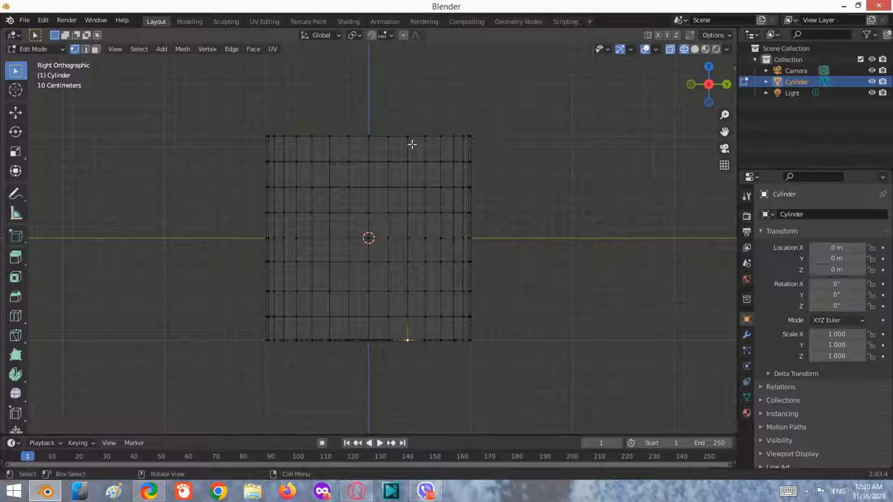
pyautogui.moveTo(412, 144); pyautogui.dragTo(325, 93)
pyautogui.moveTo(388, 104); pyautogui.dragTo(362, 151, button='middle')
pyautogui.click(324, 104)
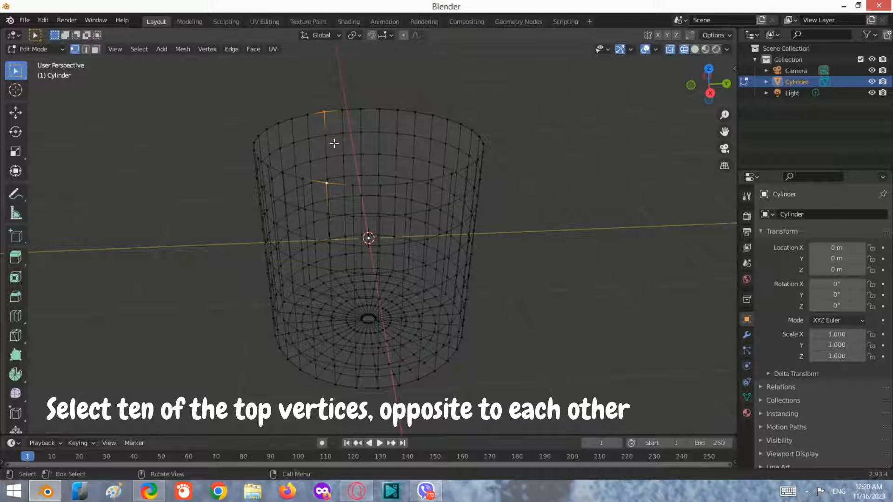
pyautogui.click(343, 110)
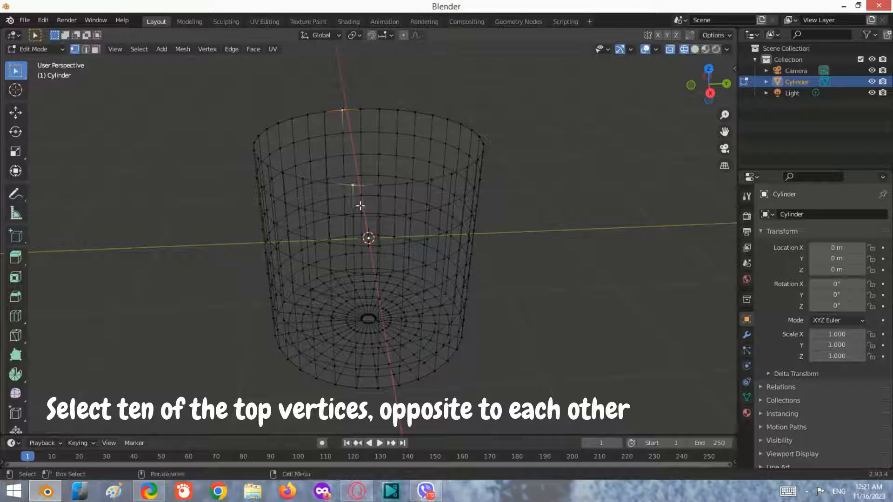
pyautogui.click(361, 109)
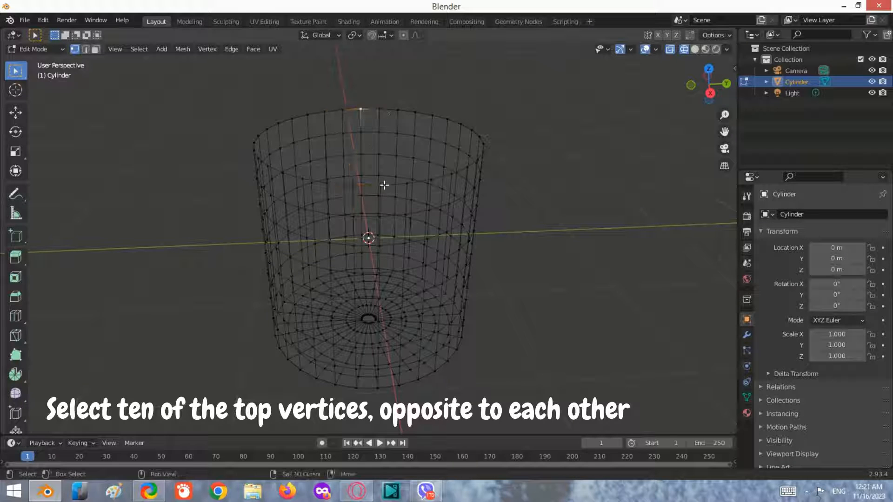
# Try to join the next pair of opposite top-rim vertices and undo the join
pyautogui.click(380, 113)
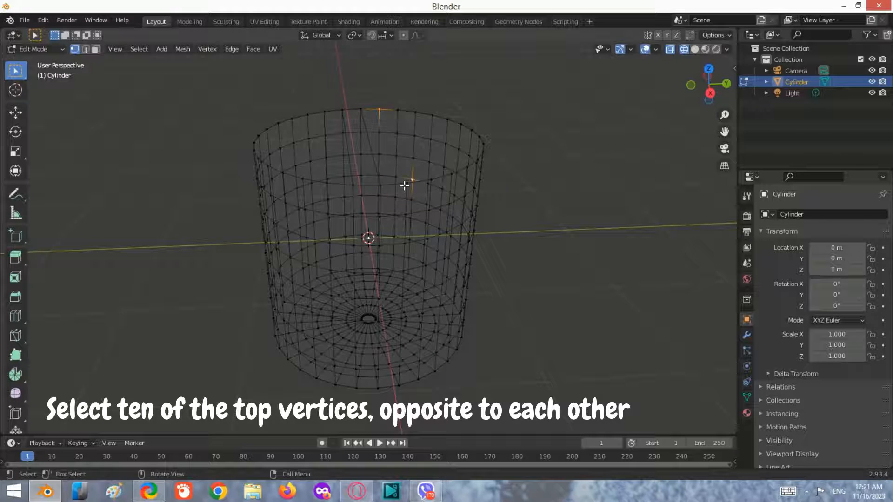
pyautogui.keyDown('shift'); pyautogui.click(388, 114); pyautogui.keyUp('shift')
pyautogui.keyDown('shift'); pyautogui.click(407, 186); pyautogui.keyUp('shift')
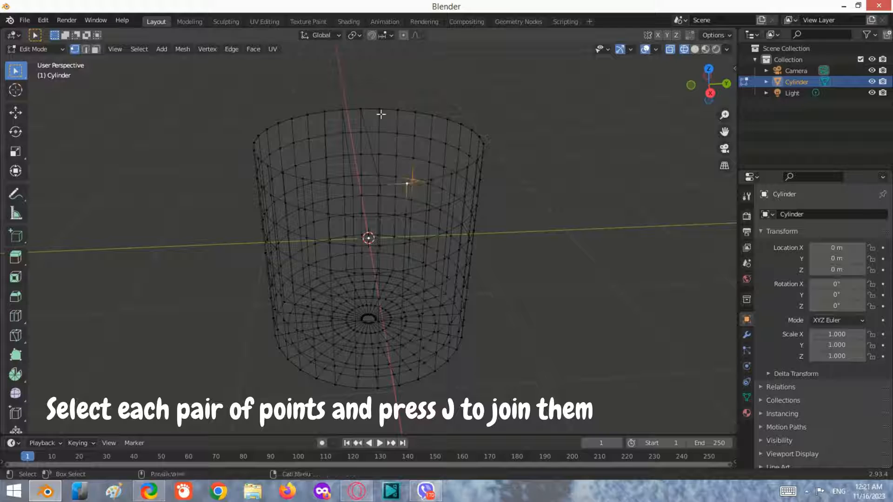
pyautogui.press('j')
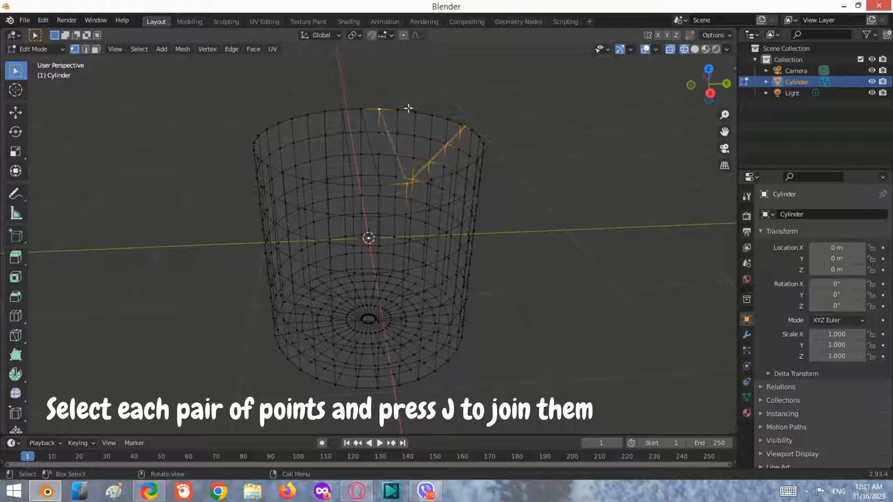
pyautogui.hotkey('ctrl', 'z')
# Connect two more neighbouring pairs of opposite top-rim vertices with edges parallel to the existing cuts across the top face
pyautogui.moveTo(465, 159); pyautogui.dragTo(454, 172, button='middle')
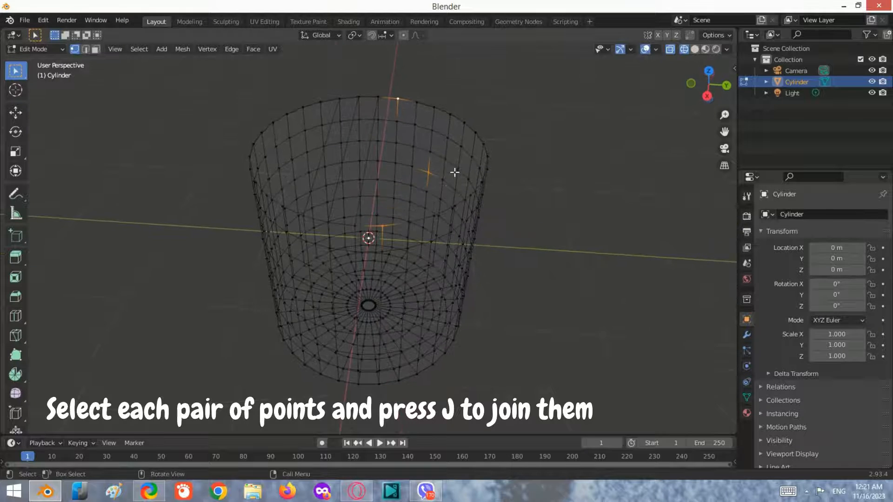
pyautogui.keyDown('ctrl'); pyautogui.moveTo(449, 186); pyautogui.dragTo(411, 154); pyautogui.keyUp('ctrl')
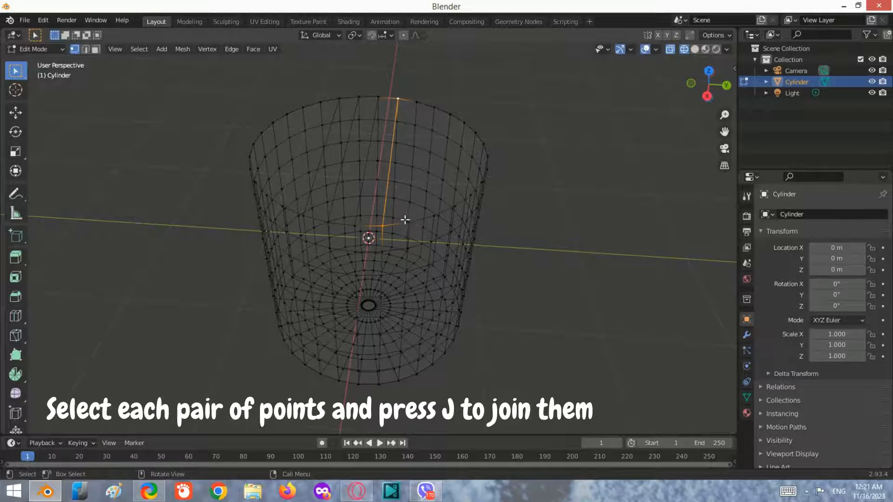
pyautogui.moveTo(405, 220); pyautogui.dragTo(422, 226, button='middle')
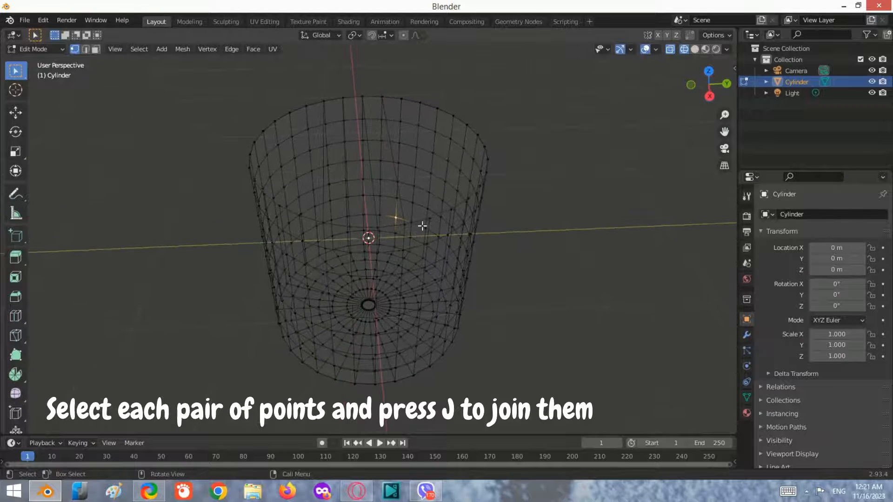
pyautogui.keyDown('shift'); pyautogui.click(408, 104); pyautogui.keyUp('shift')
pyautogui.moveTo(414, 146); pyautogui.dragTo(415, 191, button='middle')
pyautogui.press('Tab')
pyautogui.moveTo(499, 158); pyautogui.dragTo(516, 149, button='middle')
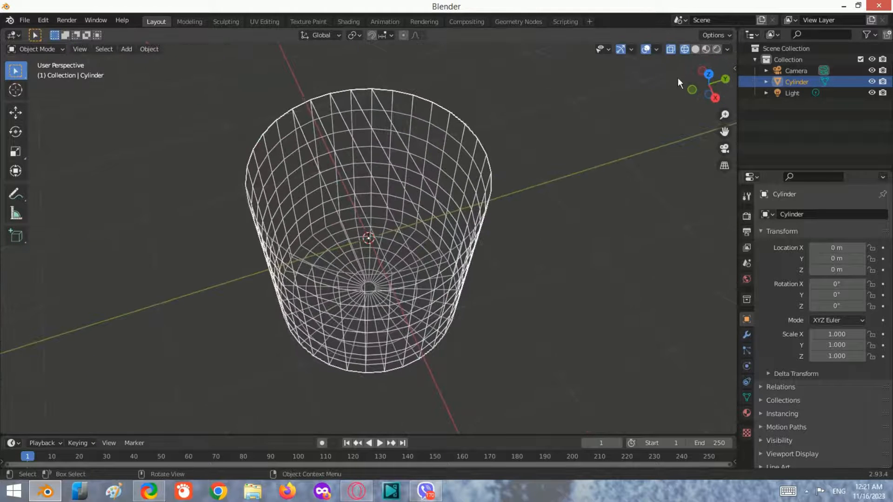
# Delete only the faces of the two large outer segments of the cylinder's top, keeping the narrow central strips
pyautogui.hotkey('shift', 'z')
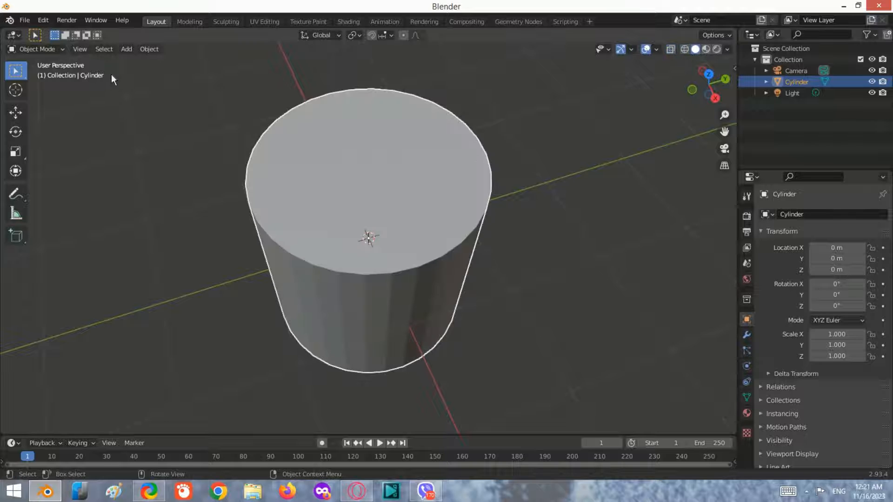
pyautogui.press('Tab')
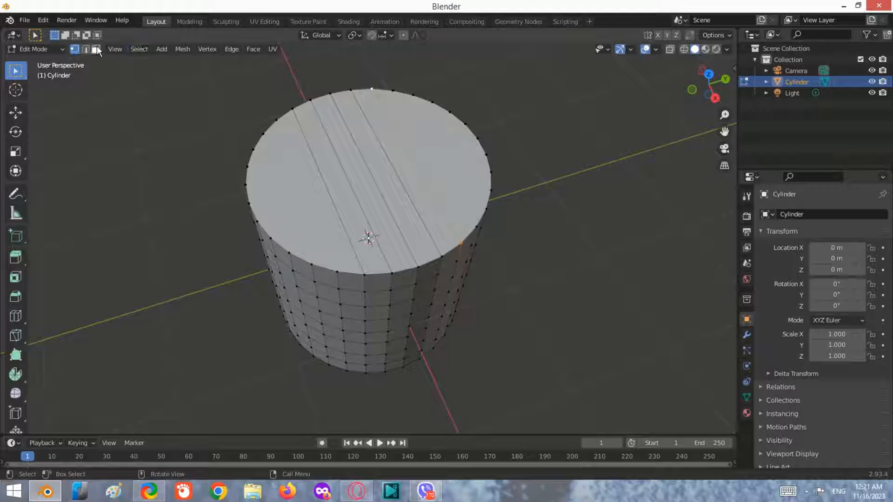
pyautogui.click(684, 50)
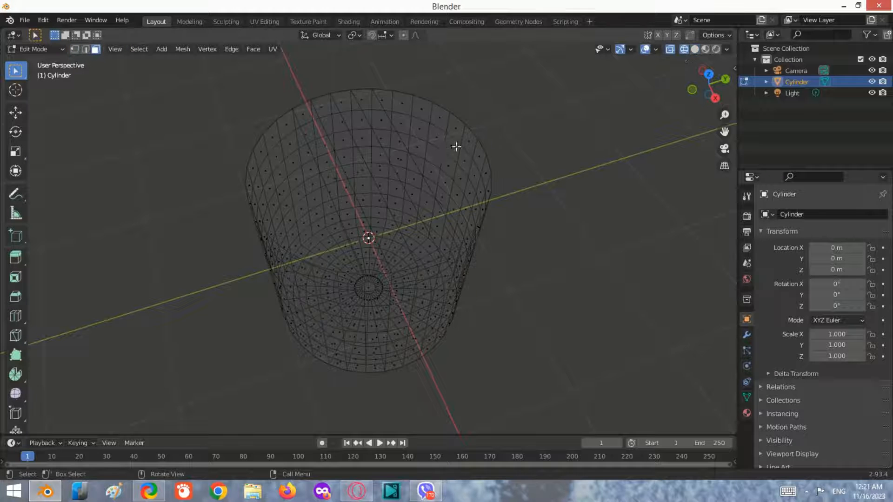
pyautogui.moveTo(458, 162)
pyautogui.mouseDown(button='middle')
pyautogui.moveTo(474, 172)
pyautogui.moveTo(464, 160)
pyautogui.mouseUp(button='middle')
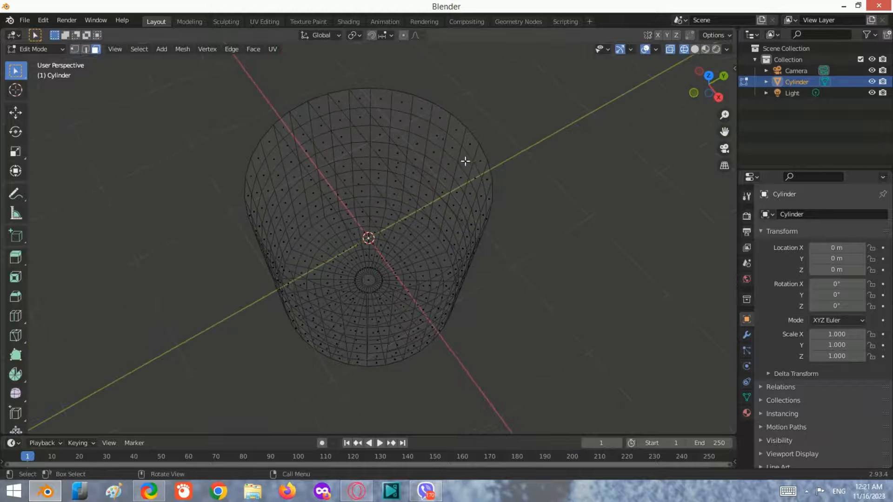
pyautogui.click(444, 141)
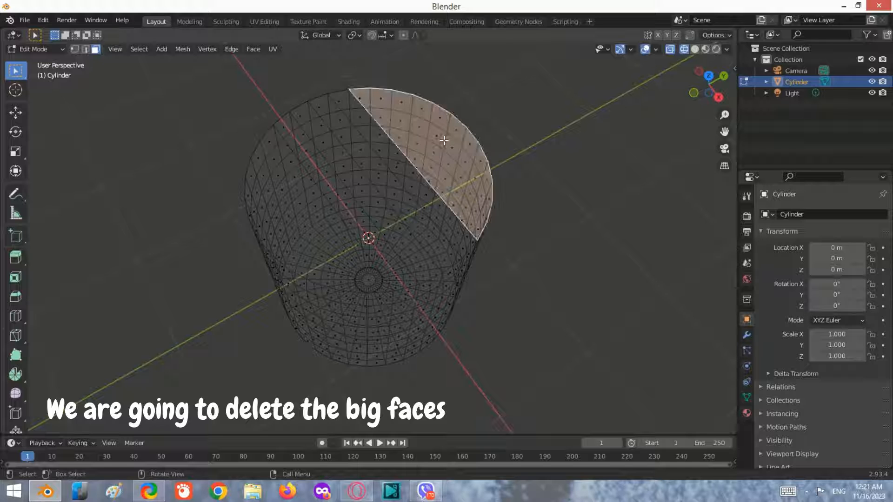
pyautogui.moveTo(433, 175); pyautogui.dragTo(313, 208, button='middle')
pyautogui.keyDown('shift'); pyautogui.click(284, 207); pyautogui.keyUp('shift')
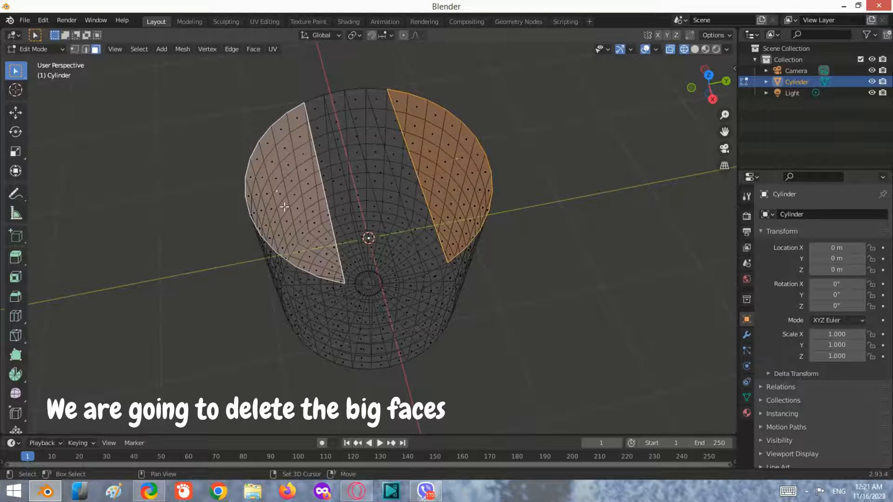
pyautogui.press('x')
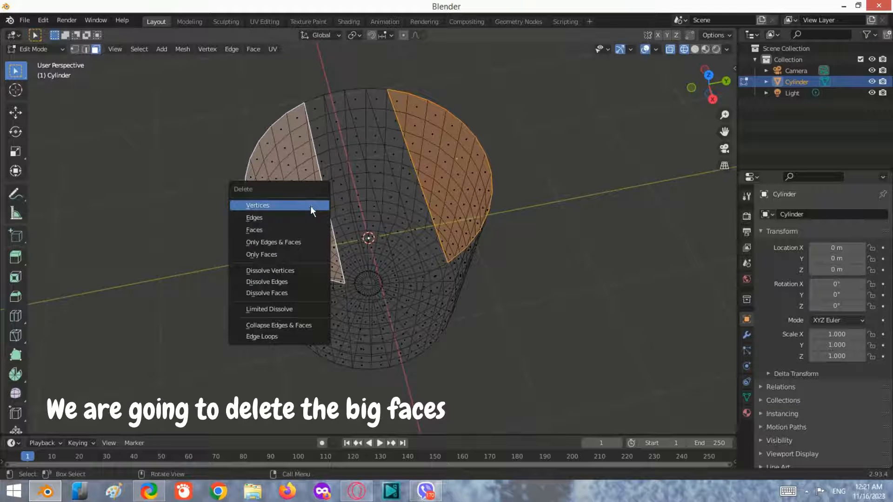
pyautogui.click(289, 251)
pyautogui.click(694, 49)
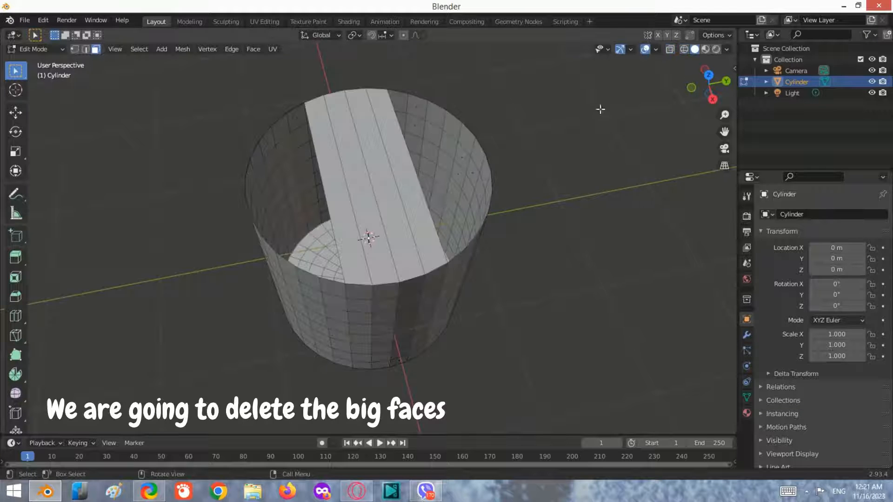
pyautogui.moveTo(599, 108)
pyautogui.mouseDown(button='middle')
pyautogui.moveTo(522, 177)
pyautogui.moveTo(570, 174)
pyautogui.moveTo(439, 218)
pyautogui.moveTo(396, 214)
pyautogui.mouseUp(button='middle')
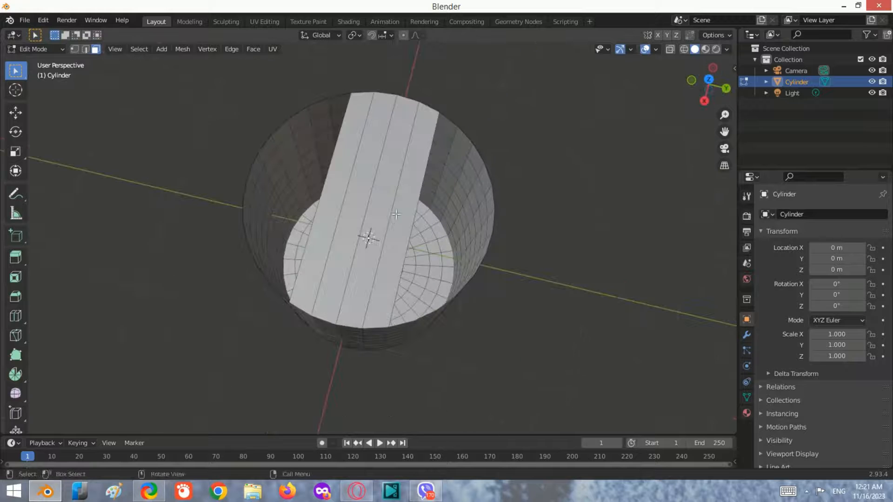
# Select the vertices of the central top strip in wireframe shading and subdivide the strip across its middle
pyautogui.press('Tab')
pyautogui.click(684, 49)
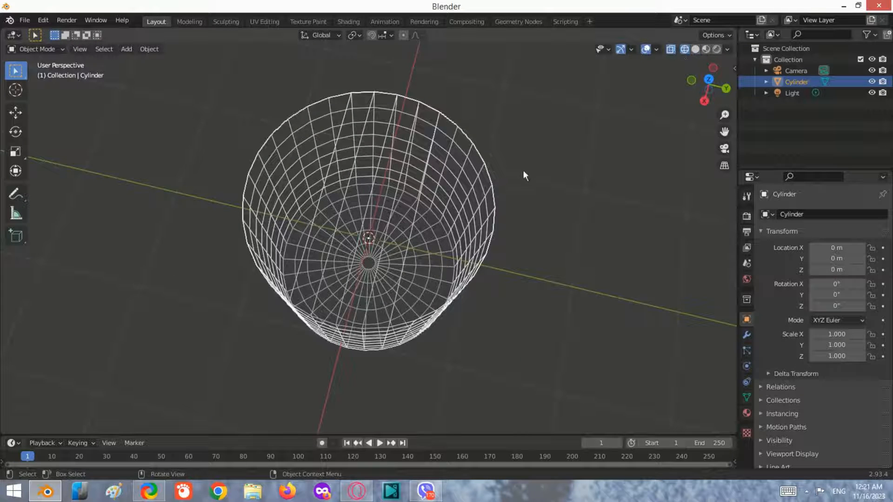
pyautogui.click(704, 101)
pyautogui.press('Tab')
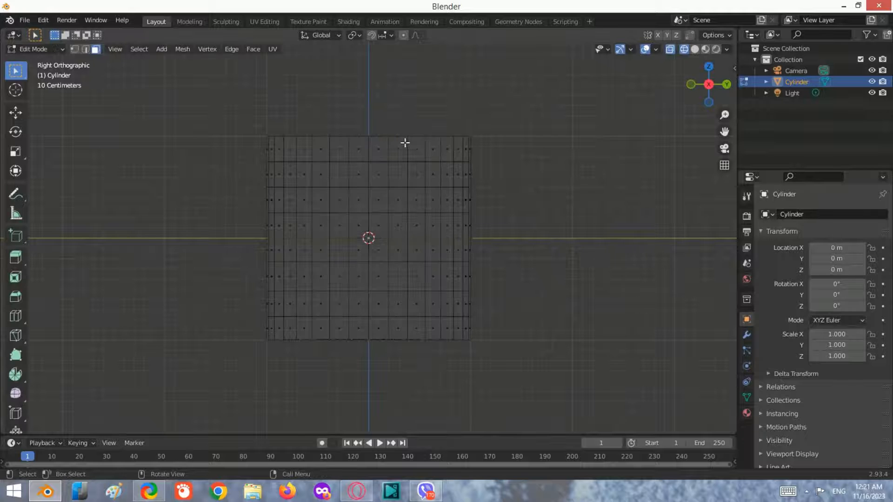
pyautogui.moveTo(414, 140); pyautogui.dragTo(416, 158, button='middle')
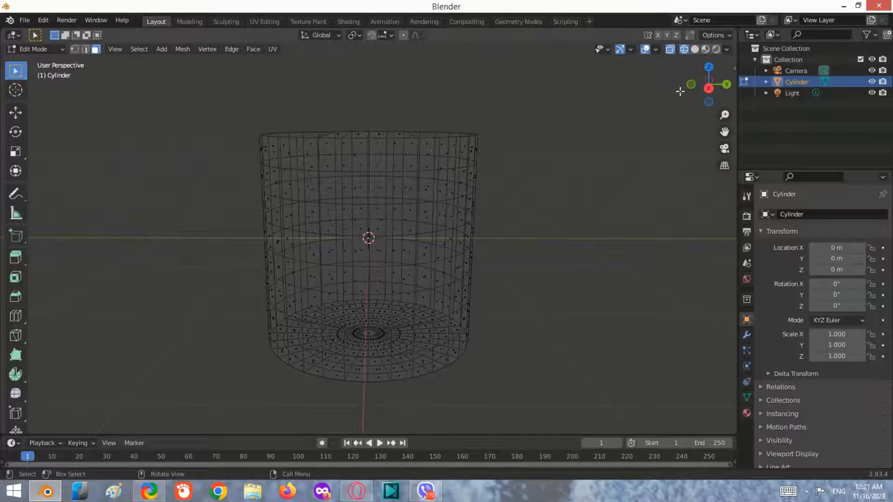
pyautogui.click(708, 88)
pyautogui.press('1')
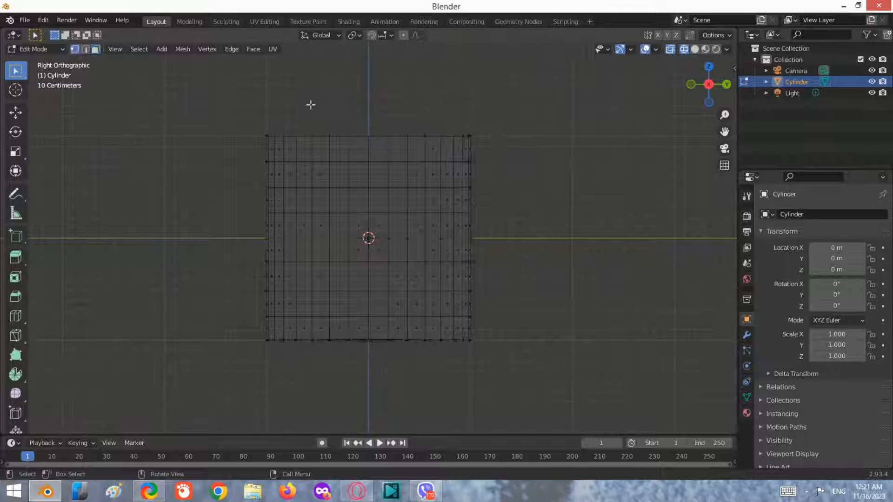
pyautogui.press('b')
pyautogui.moveTo(416, 145); pyautogui.dragTo(319, 102)
pyautogui.moveTo(354, 102); pyautogui.dragTo(377, 159, button='middle')
pyautogui.rightClick(330, 153)
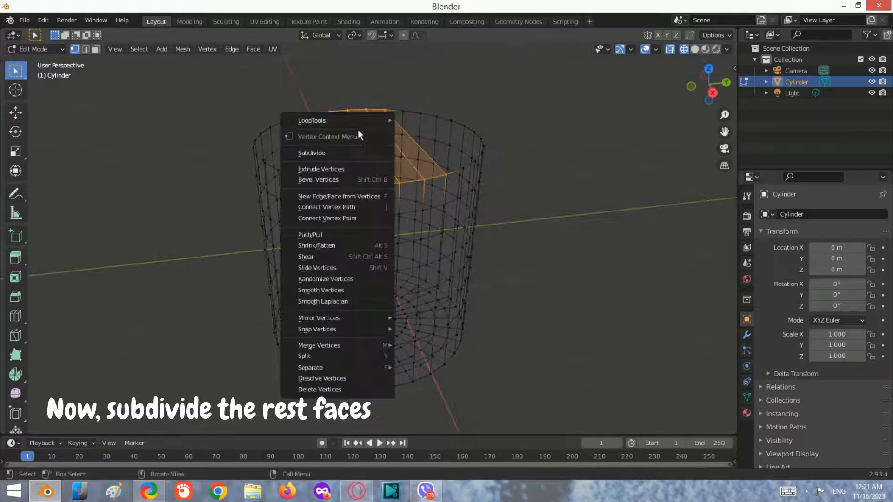
pyautogui.click(338, 150)
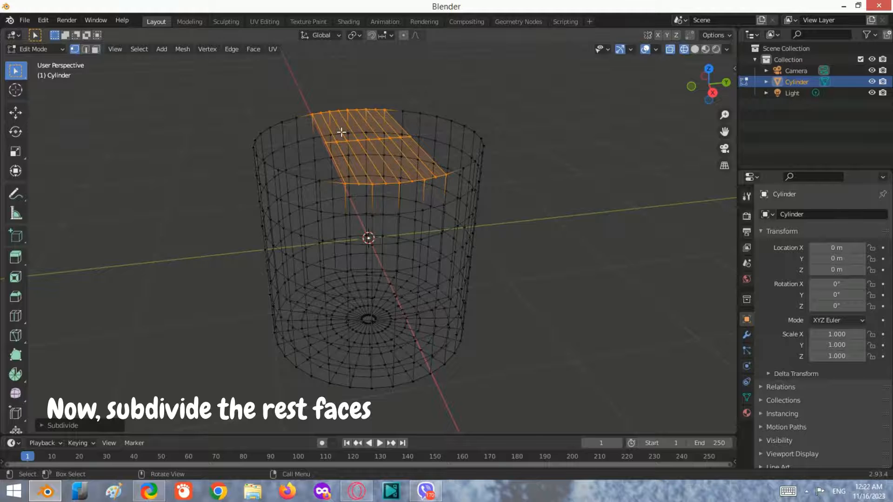
# Add one loop cut across each half of the top strip, crossing all its parallel segments
pyautogui.moveTo(305, 133); pyautogui.dragTo(351, 172, button='middle')
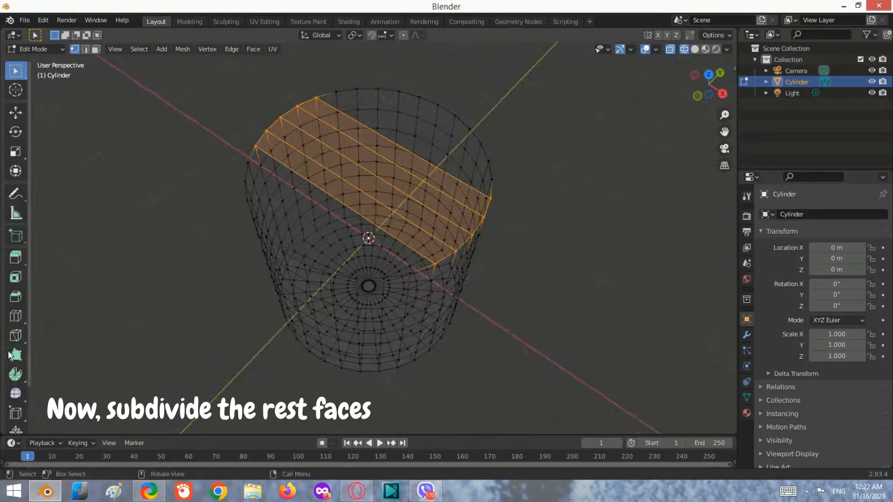
pyautogui.click(15, 319)
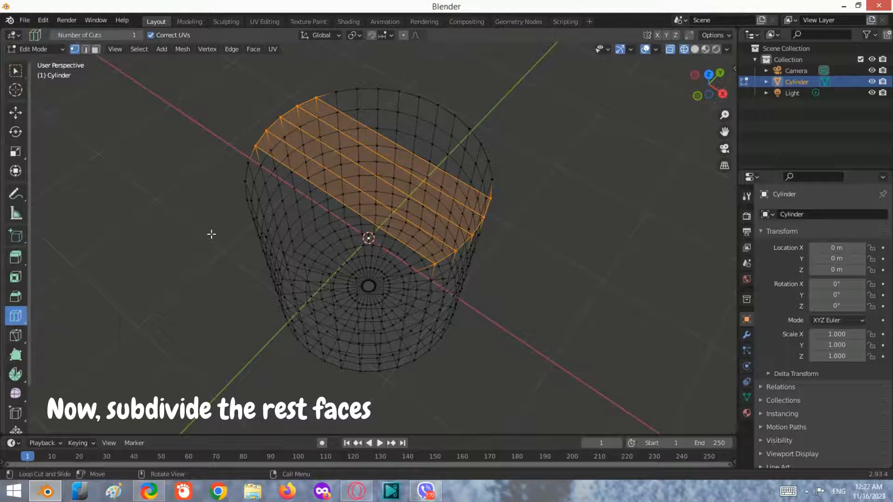
pyautogui.click(387, 157)
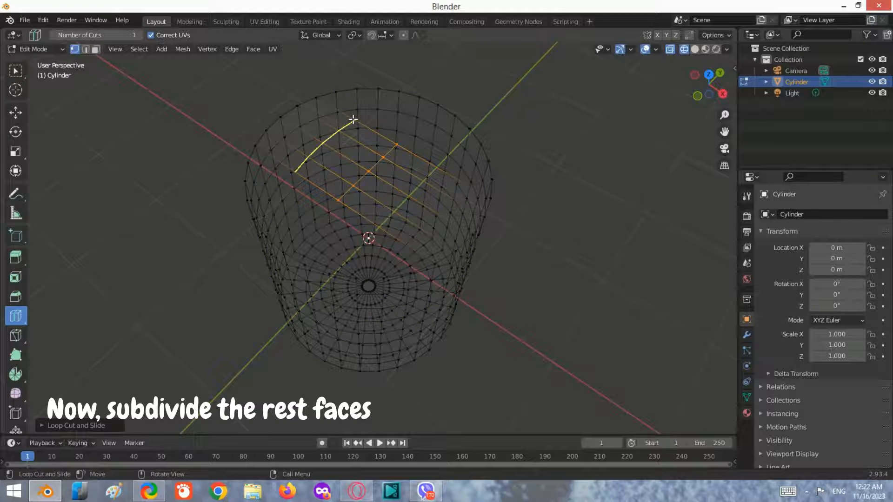
pyautogui.moveTo(422, 183); pyautogui.dragTo(421, 134, button='middle')
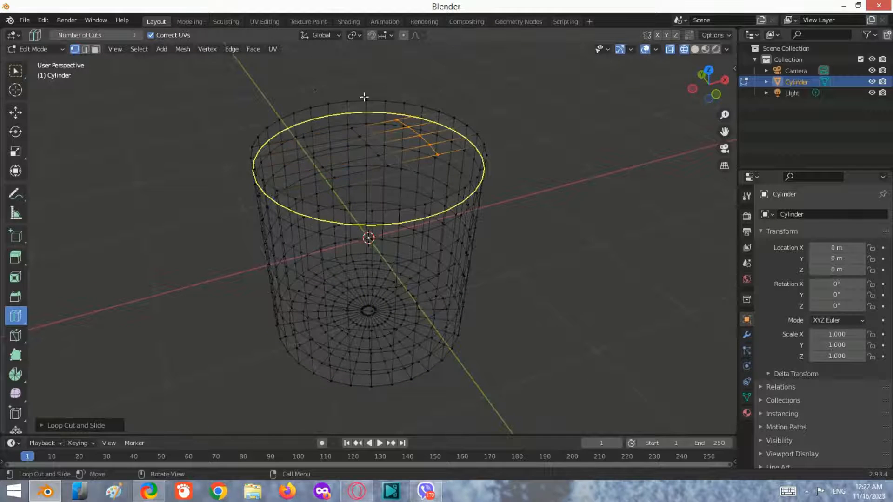
pyautogui.moveTo(242, 92); pyautogui.dragTo(361, 104, button='middle')
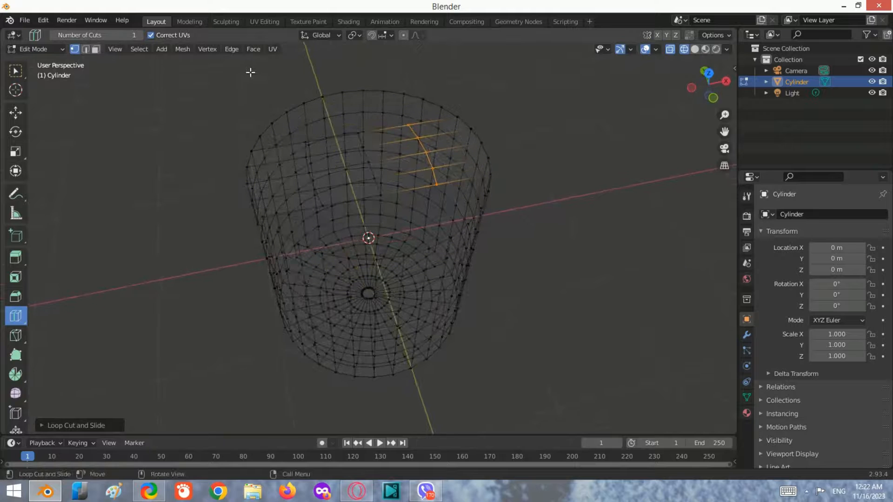
pyautogui.press('w')
# Select the vertices of both quarter-point cuts on the strip and raise them about 0.19 m along Z
pyautogui.moveTo(131, 94); pyautogui.dragTo(317, 141, button='middle')
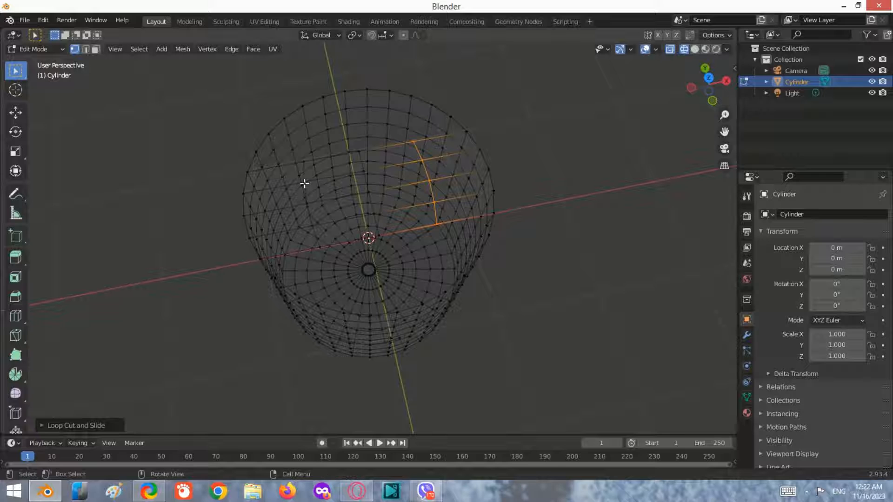
pyautogui.moveTo(325, 172); pyautogui.dragTo(301, 189, button='middle')
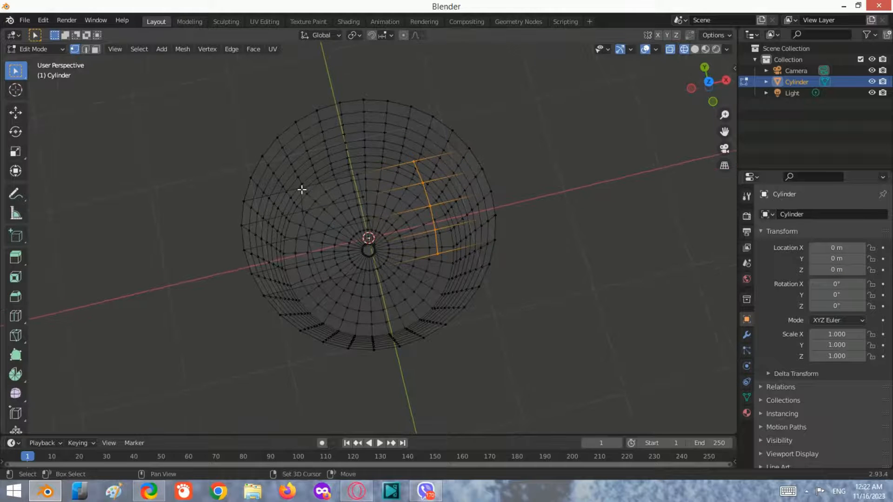
pyautogui.scroll(3, 311, 222)
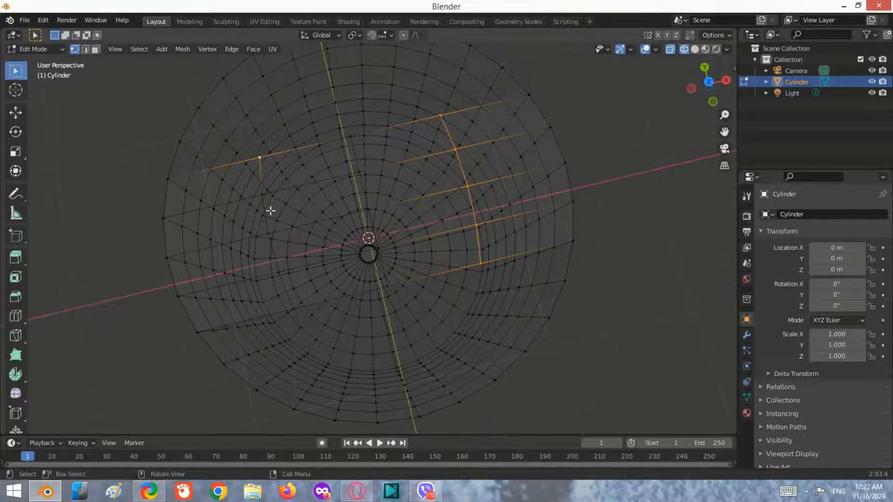
pyautogui.click(261, 195)
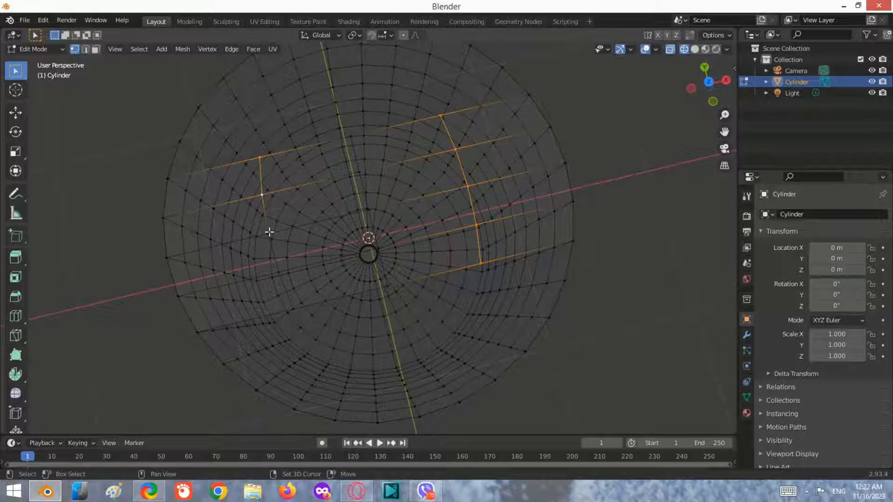
pyautogui.click(278, 272)
pyautogui.press('Return')
pyautogui.moveTo(297, 311); pyautogui.dragTo(412, 229, button='middle')
pyautogui.press('g')
pyautogui.press('z')
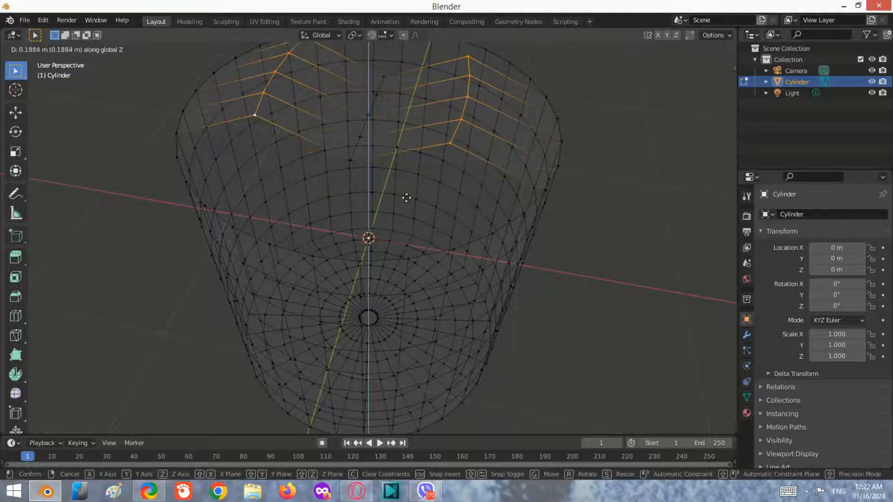
pyautogui.click(402, 188)
# Select the strip's middle row of vertices and move it up above the quarter-point rows to form the handle's peak
pyautogui.moveTo(402, 188); pyautogui.dragTo(388, 167, button='middle')
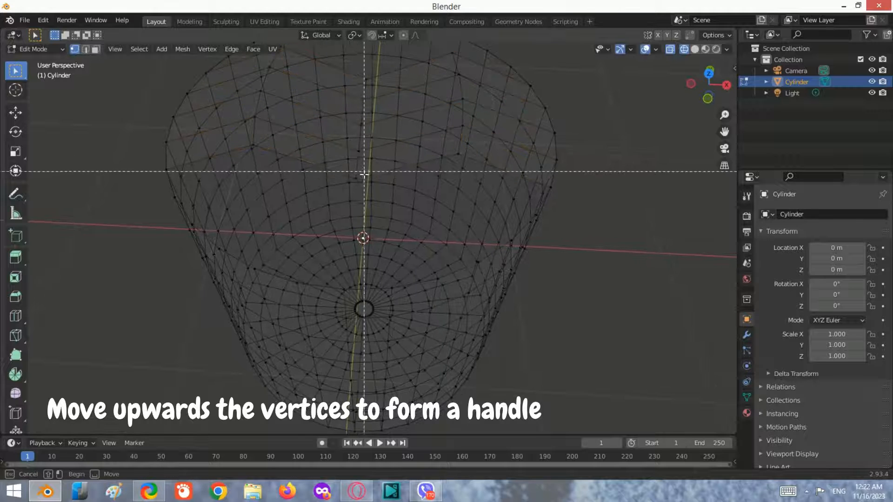
pyautogui.moveTo(367, 182); pyautogui.dragTo(352, 76)
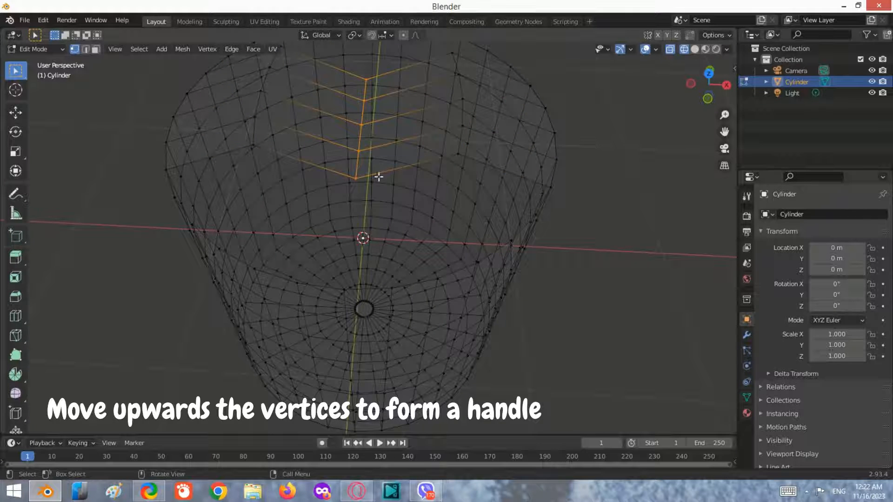
pyautogui.press('g')
pyautogui.click(367, 148)
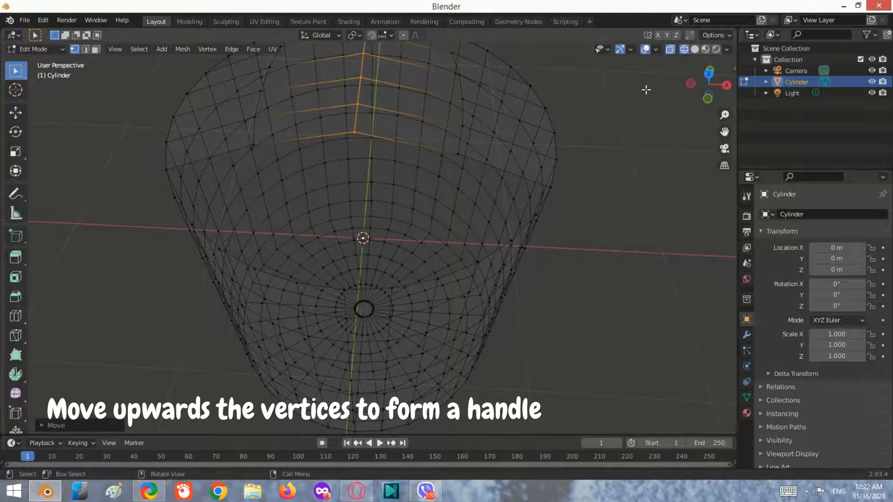
# Select all raised handle vertices in front view and lift them about 0.35 m along Z
pyautogui.click(707, 97)
pyautogui.keyDown('shift'); pyautogui.moveTo(460, 116); pyautogui.dragTo(488, 263, button='middle'); pyautogui.keyUp('shift')
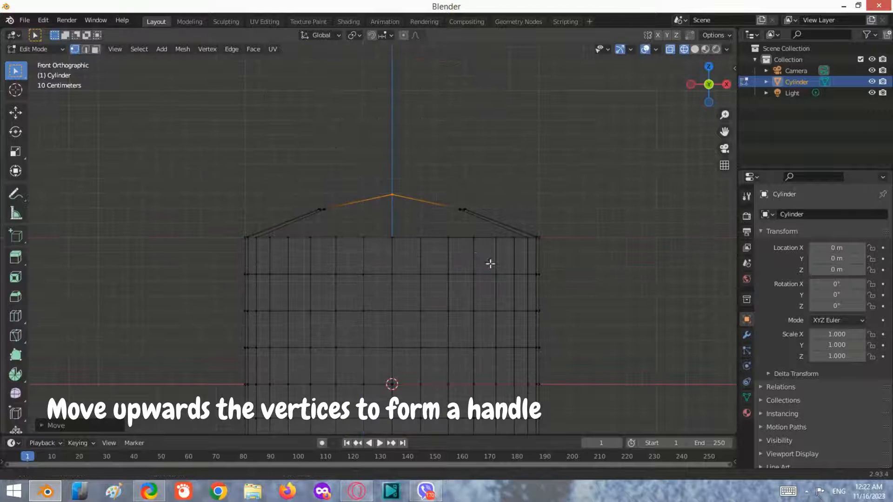
pyautogui.click(468, 224)
pyautogui.press('b')
pyautogui.moveTo(485, 229); pyautogui.dragTo(302, 144)
pyautogui.press('g')
pyautogui.press('z')
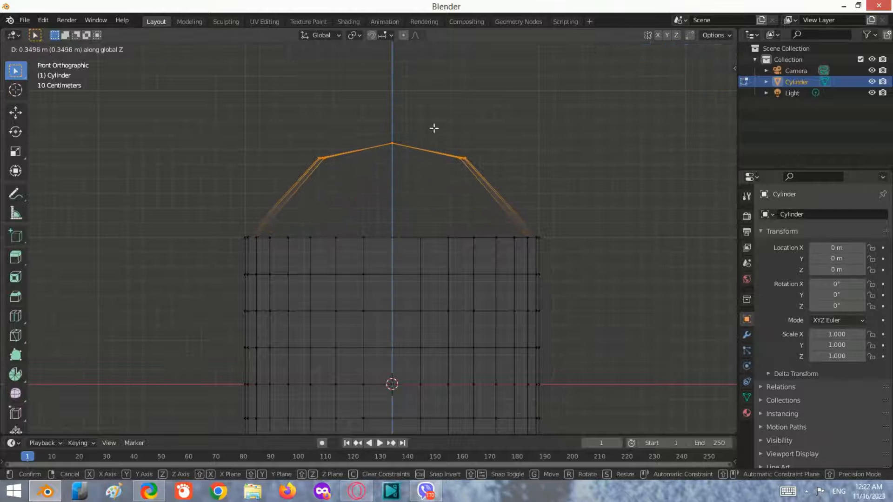
pyautogui.click(434, 131)
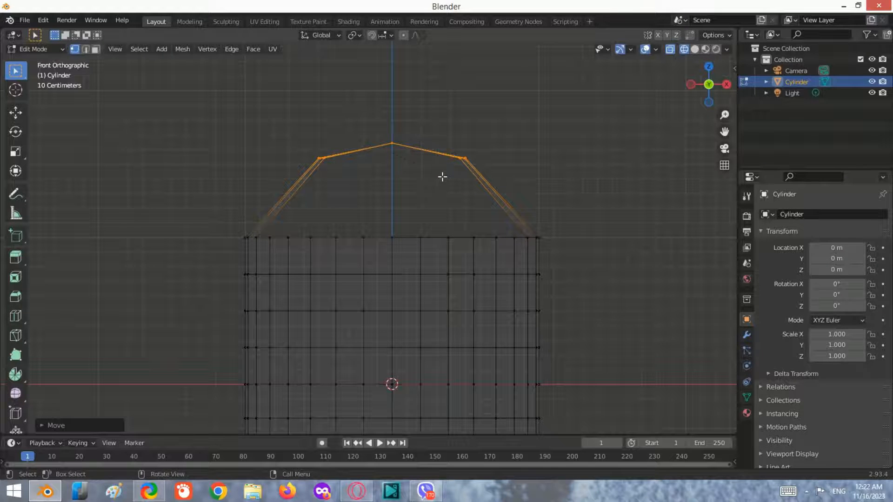
# Scale the raised handle vertices outward along X to widen the handle's top
pyautogui.press('s')
pyautogui.press('x')
pyautogui.click(460, 175)
pyautogui.moveTo(460, 175); pyautogui.dragTo(514, 149, button='middle')
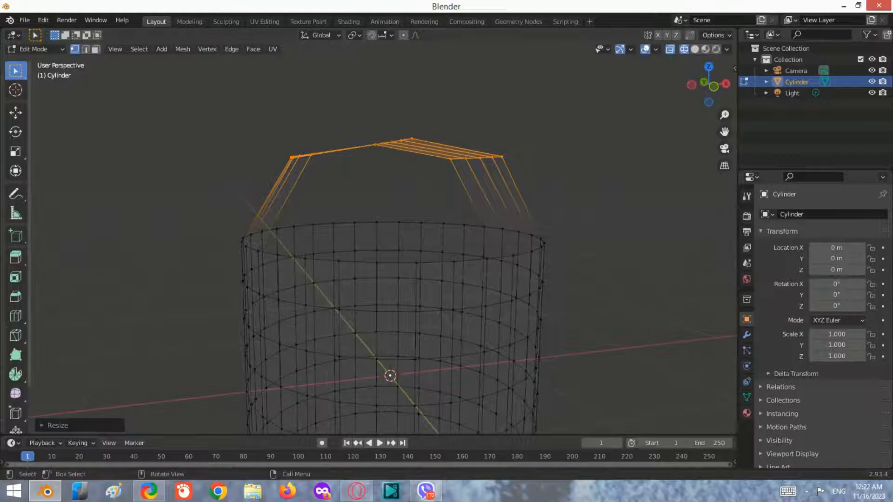
# Add several loop cuts across the sloping side sections of the handle
pyautogui.click(21, 312)
pyautogui.click(253, 199)
pyautogui.moveTo(518, 183); pyautogui.dragTo(534, 152, button='middle')
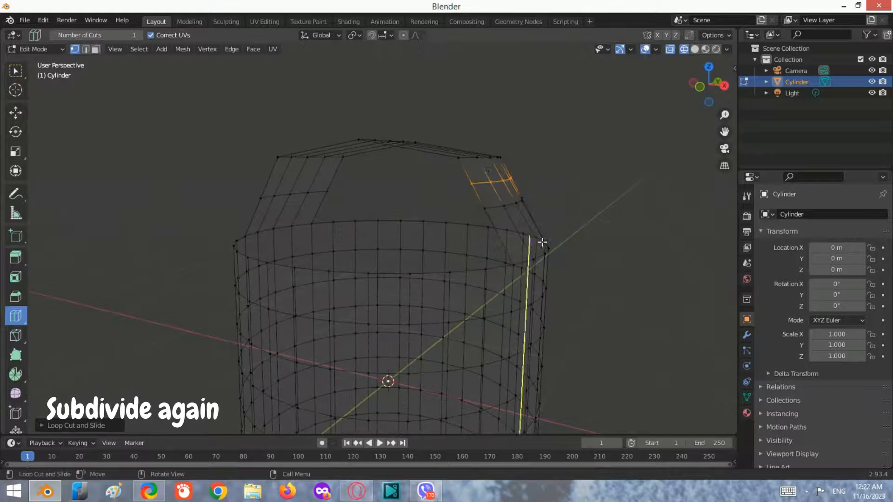
pyautogui.moveTo(540, 243); pyautogui.dragTo(560, 231, button='middle')
pyautogui.click(242, 159)
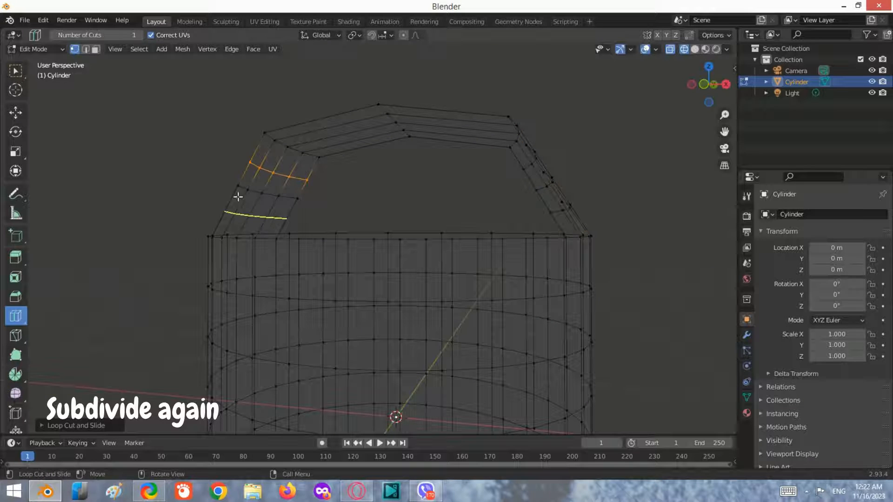
pyautogui.click(238, 201)
# Add loop cuts across both halves of the handle's top span
pyautogui.click(318, 119)
pyautogui.click(303, 124)
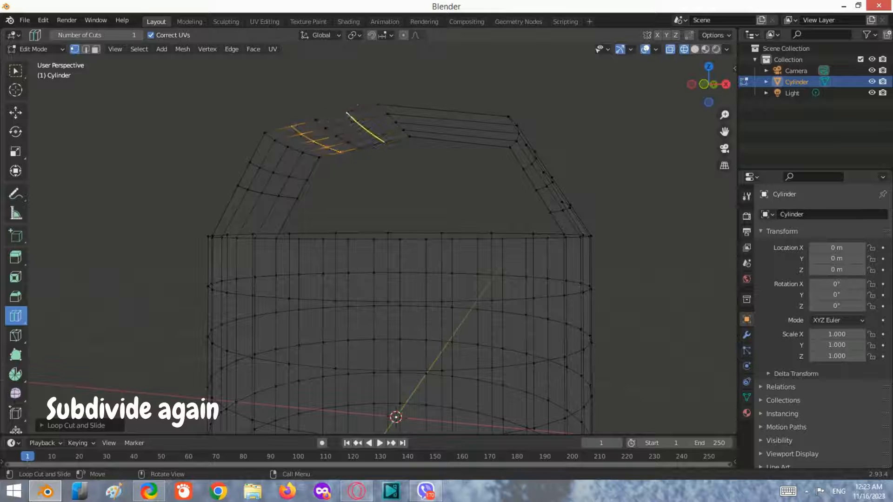
pyautogui.moveTo(353, 105); pyautogui.dragTo(390, 105)
pyautogui.click(429, 107)
pyautogui.click(484, 102)
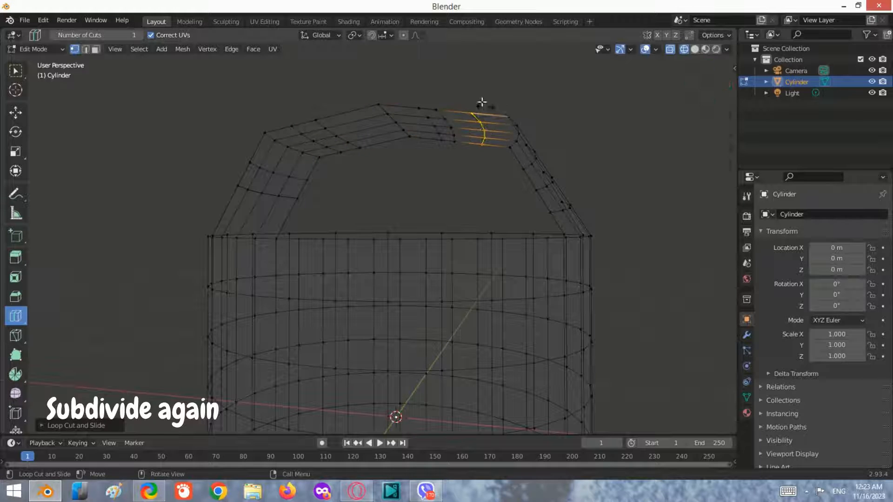
# Place further loop cuts between the existing ones on the handle's top span until each half has three
pyautogui.moveTo(484, 99); pyautogui.dragTo(442, 120, button='middle')
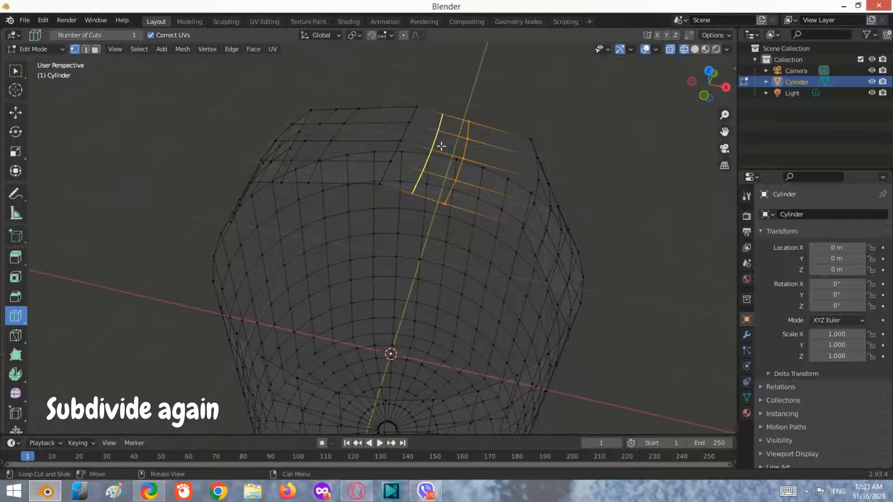
pyautogui.click(439, 120)
pyautogui.click(504, 116)
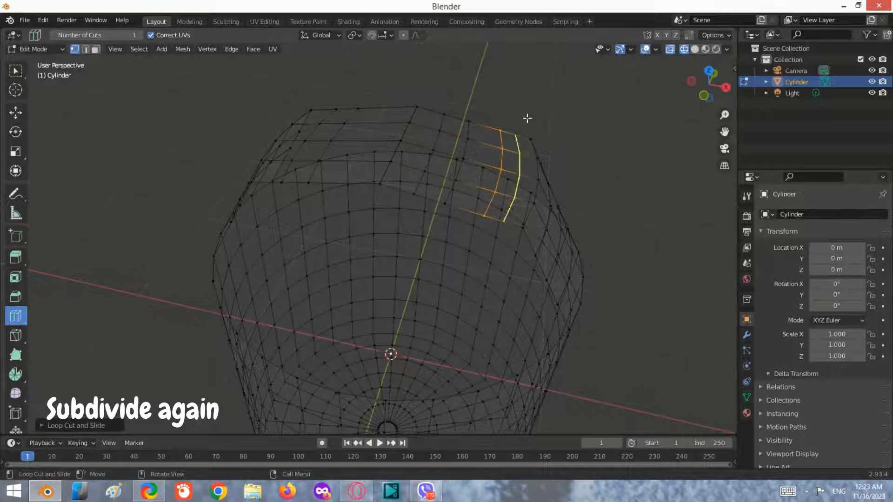
pyautogui.scroll(-4, 507, 140)
pyautogui.press('Tab')
pyautogui.moveTo(370, 177); pyautogui.dragTo(369, 135, button='middle')
pyautogui.scroll(2, 386, 177)
pyautogui.press('Tab')
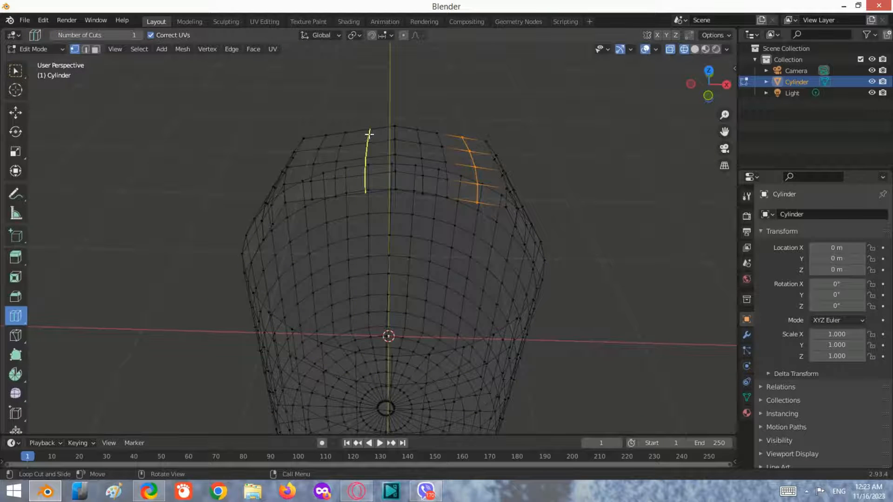
pyautogui.click(369, 136)
# Select the two outer loops on each half of the handle's top in front view and raise them about 0.018 m along Z
pyautogui.press('Tab')
pyautogui.scroll(-2, 470, 195)
pyautogui.moveTo(469, 194); pyautogui.dragTo(456, 150, button='middle')
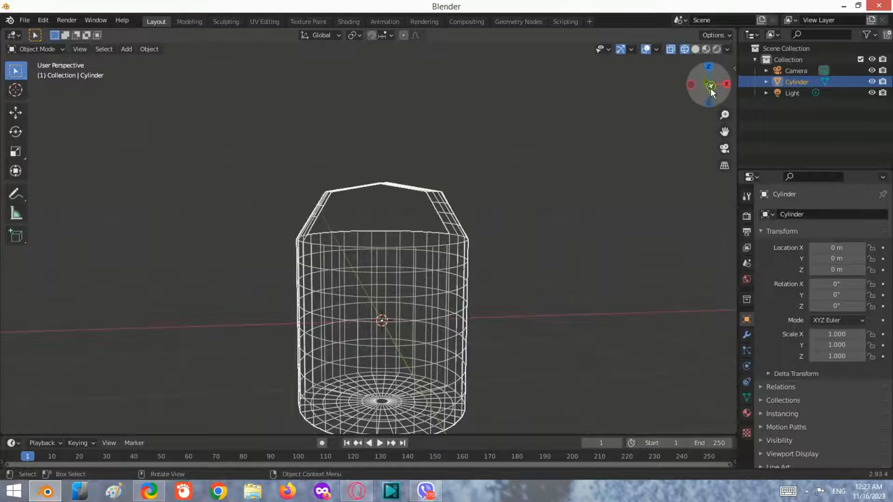
pyautogui.click(710, 88)
pyautogui.scroll(4, 431, 197)
pyautogui.press('Tab')
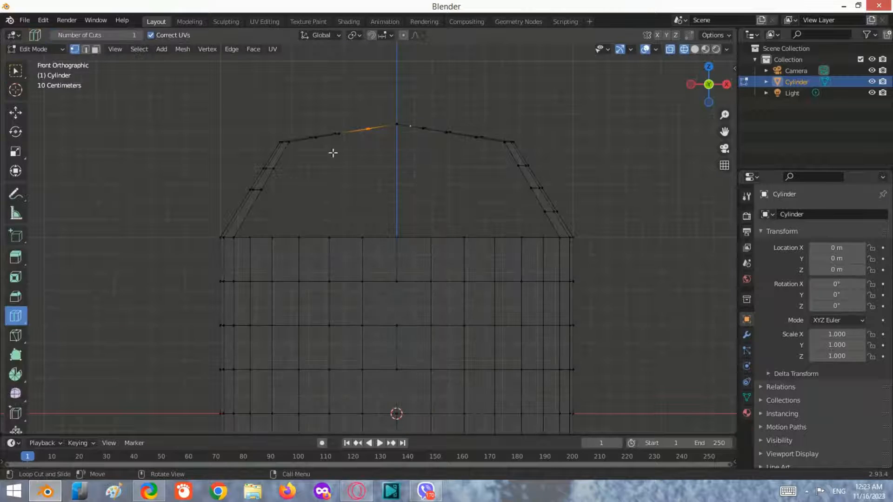
pyautogui.click(16, 71)
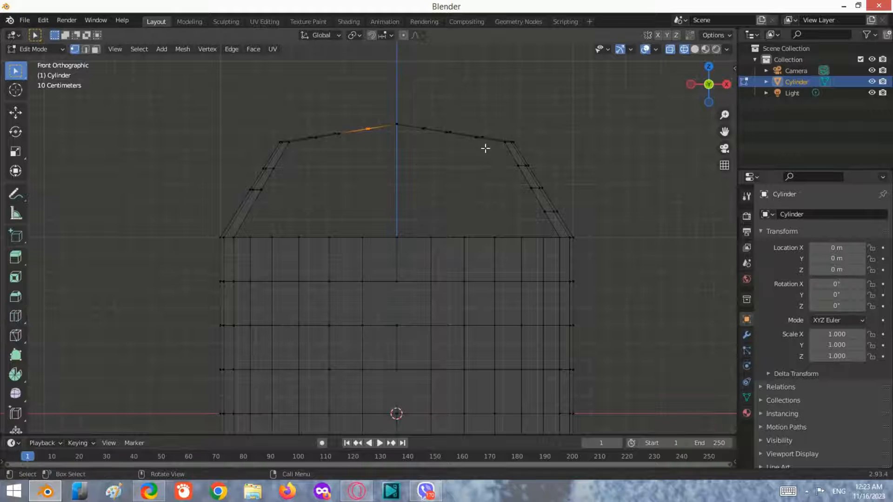
pyautogui.moveTo(487, 148); pyautogui.dragTo(305, 134)
pyautogui.scroll(2, 464, 131)
pyautogui.press('g')
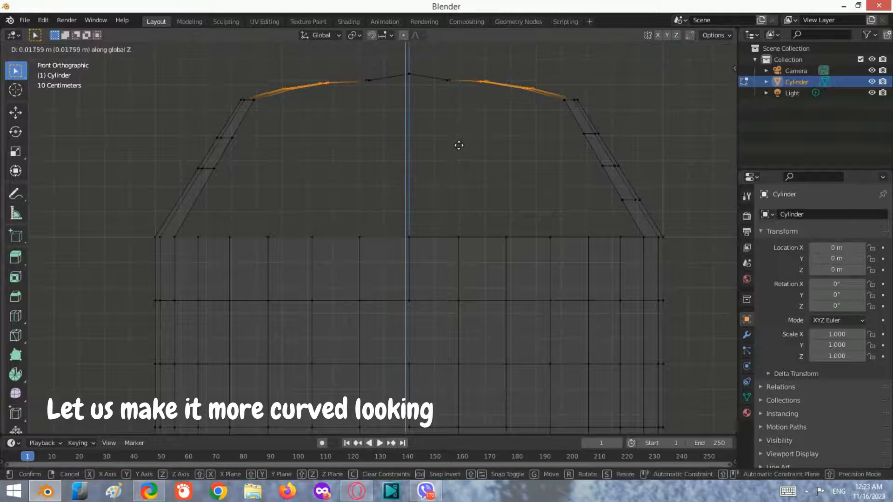
pyautogui.click(457, 144)
# Raise the three central loops of the handle's top along Z and lower the middle loop about 0.02 m to soften the peak
pyautogui.moveTo(468, 103); pyautogui.dragTo(359, 66)
pyautogui.press('g')
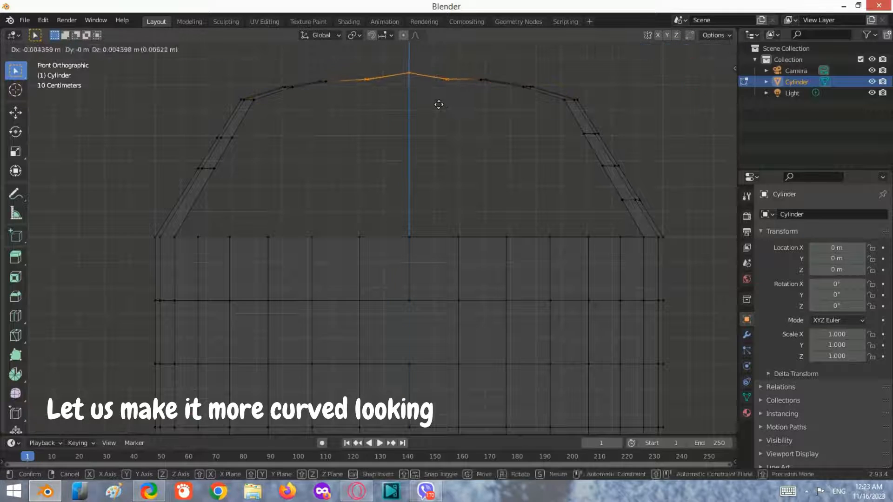
pyautogui.press('z')
pyautogui.click(436, 102)
pyautogui.moveTo(426, 92); pyautogui.dragTo(403, 56)
pyautogui.press('g')
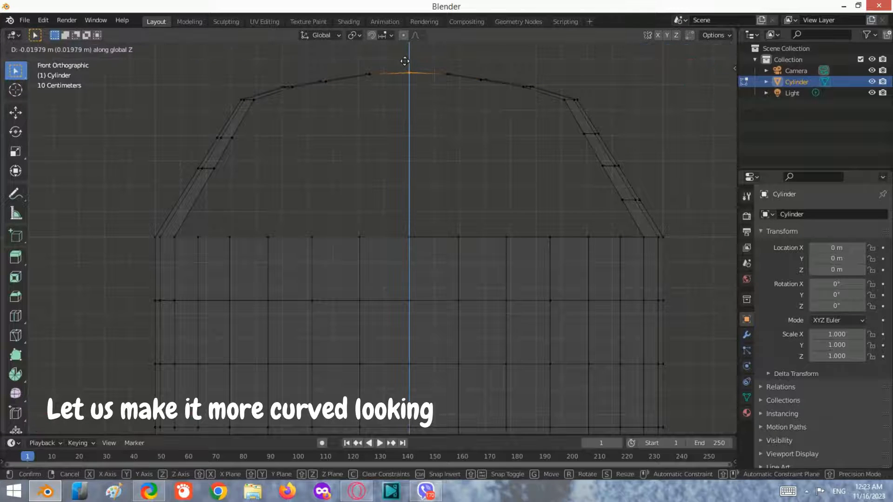
pyautogui.click(408, 65)
# Select all loops of the handle's top between its two corners and raise them slightly along Z
pyautogui.moveTo(595, 117); pyautogui.dragTo(400, 137)
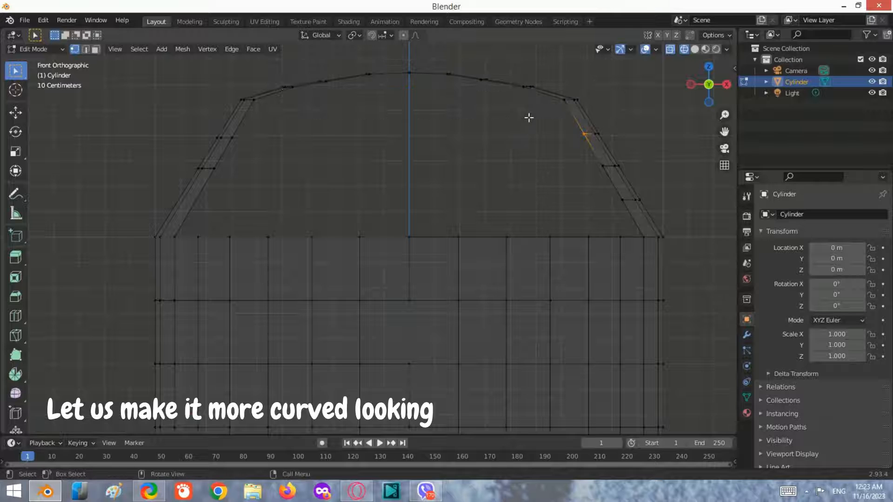
pyautogui.hotkey('alt', 'a')
pyautogui.moveTo(538, 117); pyautogui.dragTo(260, 65)
pyautogui.press('g')
pyautogui.press('z')
pyautogui.click(464, 102)
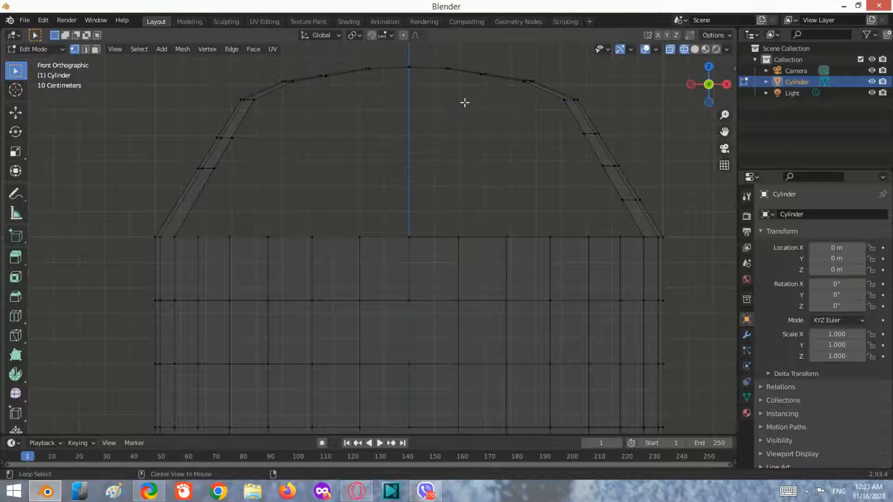
# Raise the five central loops of the handle's top further and scale the two corner loops slightly inward
pyautogui.press('b')
pyautogui.moveTo(500, 95); pyautogui.dragTo(303, 51)
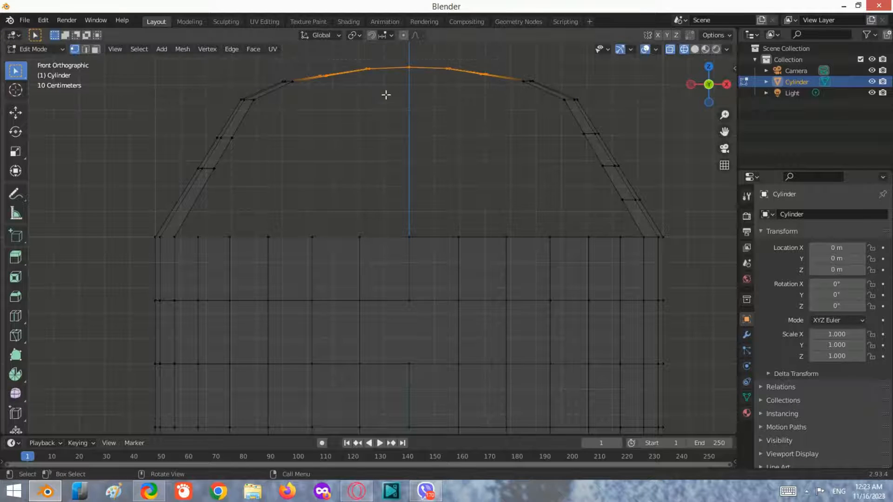
pyautogui.press('g')
pyautogui.click(374, 101)
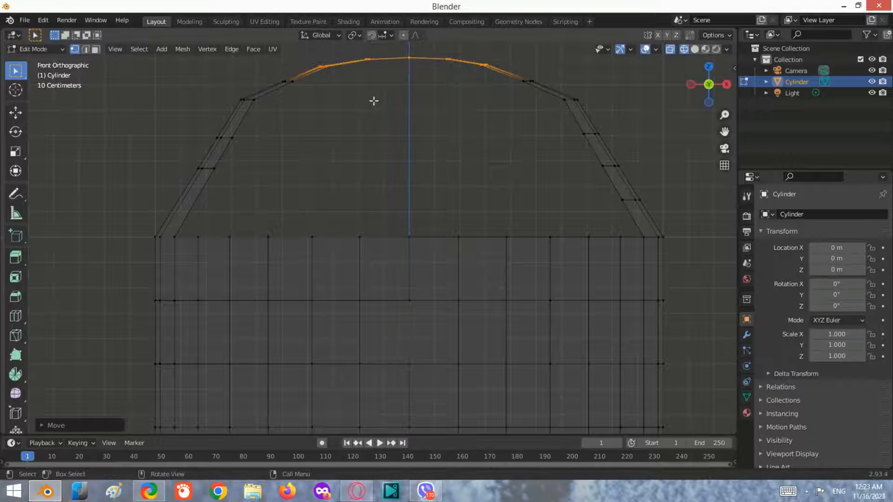
pyautogui.moveTo(586, 112); pyautogui.dragTo(235, 89)
pyautogui.press('s')
pyautogui.click(584, 116)
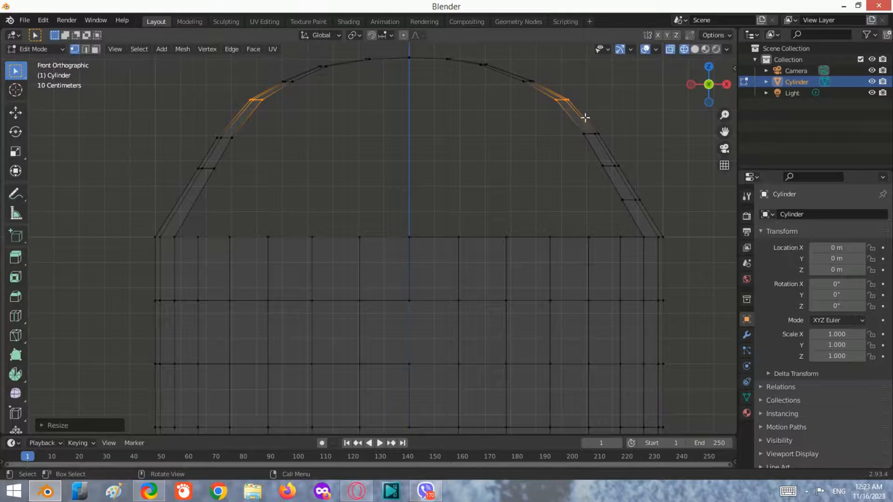
# In right view, scale all handle loops above the lowest one to about 0.84 along Y
pyautogui.moveTo(584, 116); pyautogui.dragTo(468, 151, button='middle')
pyautogui.click(709, 86)
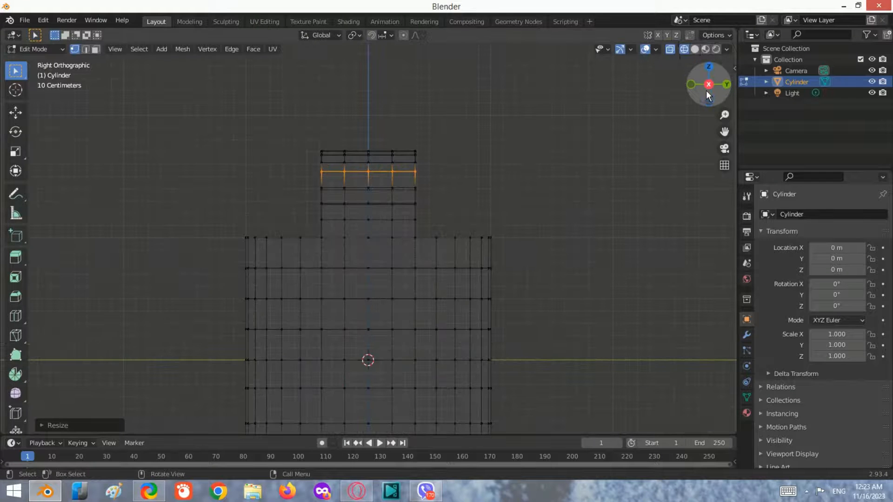
pyautogui.scroll(2, 418, 193)
pyautogui.scroll(2, 421, 192)
pyautogui.scroll(-1, 497, 178)
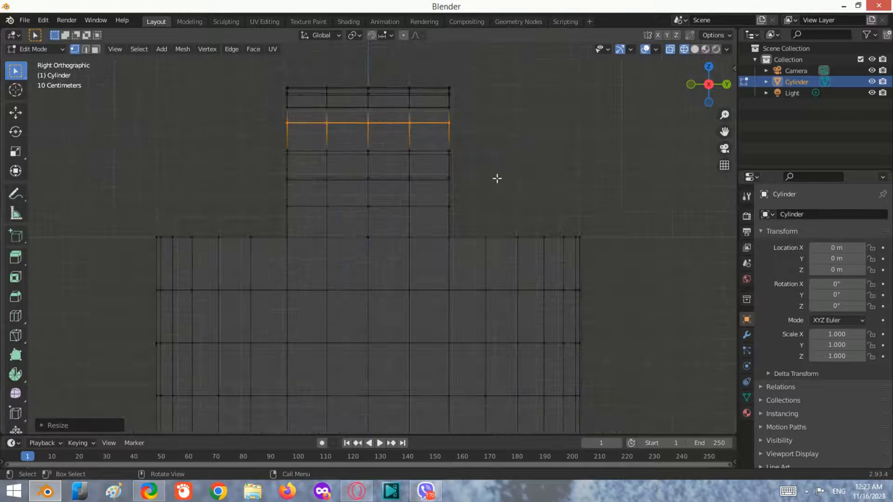
pyautogui.moveTo(562, 194); pyautogui.dragTo(229, 70)
pyautogui.press('s')
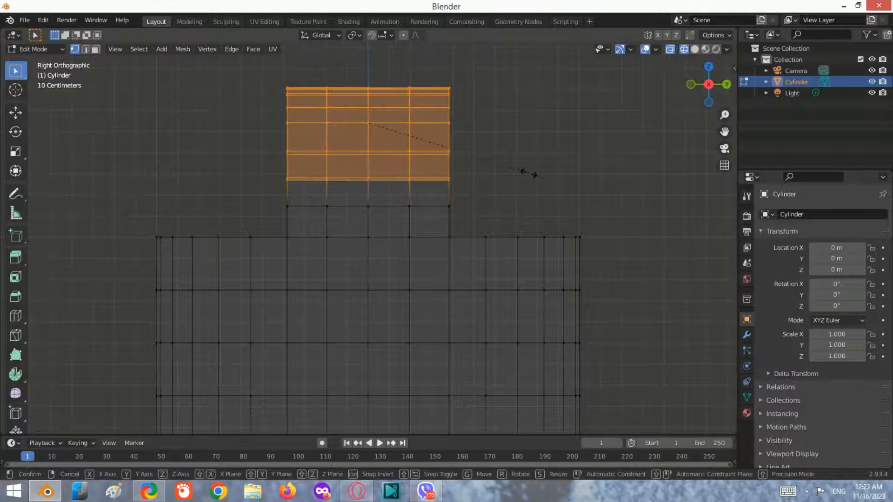
pyautogui.press('y')
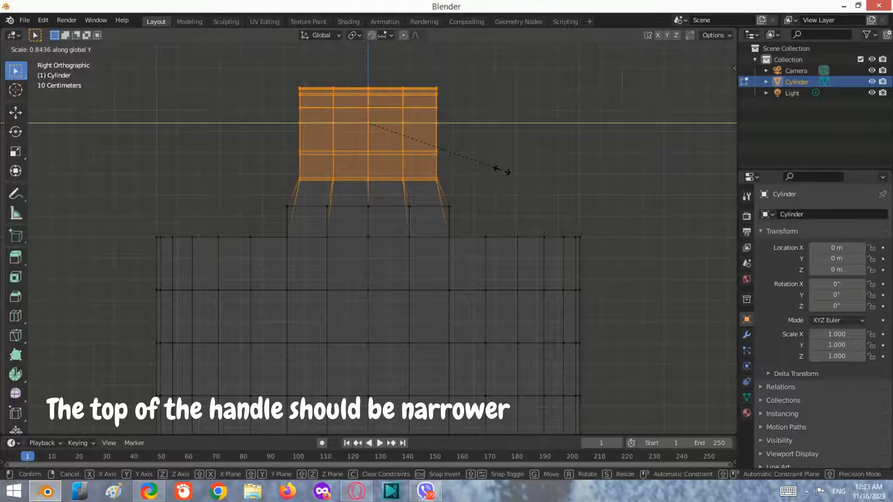
pyautogui.click(502, 170)
# Narrow the handle's lowest loop along Y and scale the loops about halfway up to about 0.8 along Y
pyautogui.moveTo(473, 216); pyautogui.dragTo(284, 195)
pyautogui.press('s')
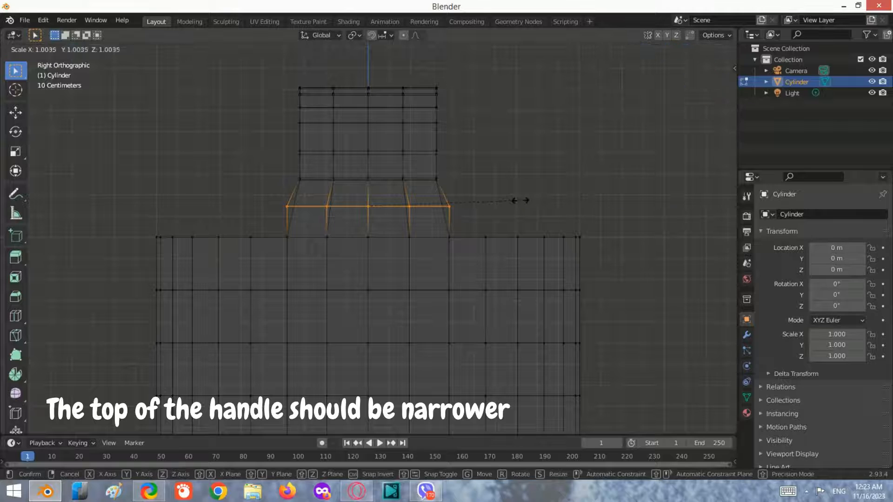
pyautogui.press('y')
pyautogui.click(501, 201)
pyautogui.moveTo(470, 161); pyautogui.dragTo(270, 136)
pyautogui.press('s')
pyautogui.press('y')
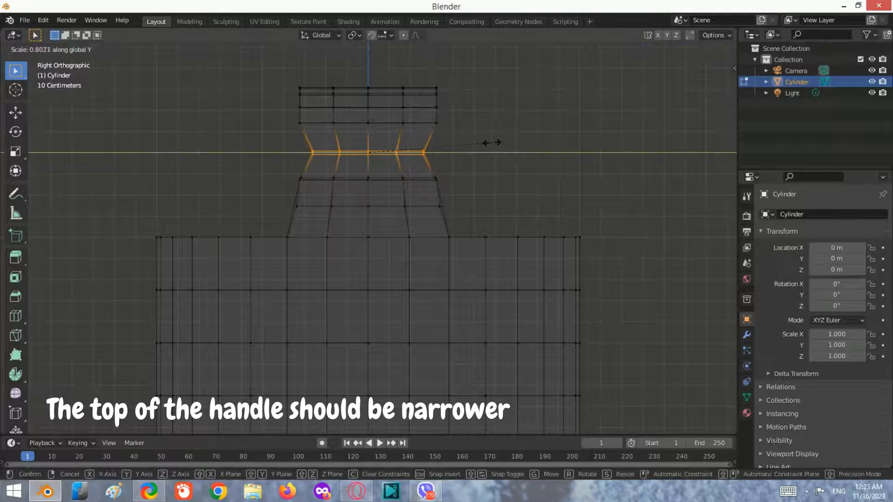
pyautogui.click(492, 142)
# Narrow the next two loop rows above the handle's middle along Y so they taper progressively toward the top
pyautogui.moveTo(461, 140); pyautogui.dragTo(258, 119)
pyautogui.press('s')
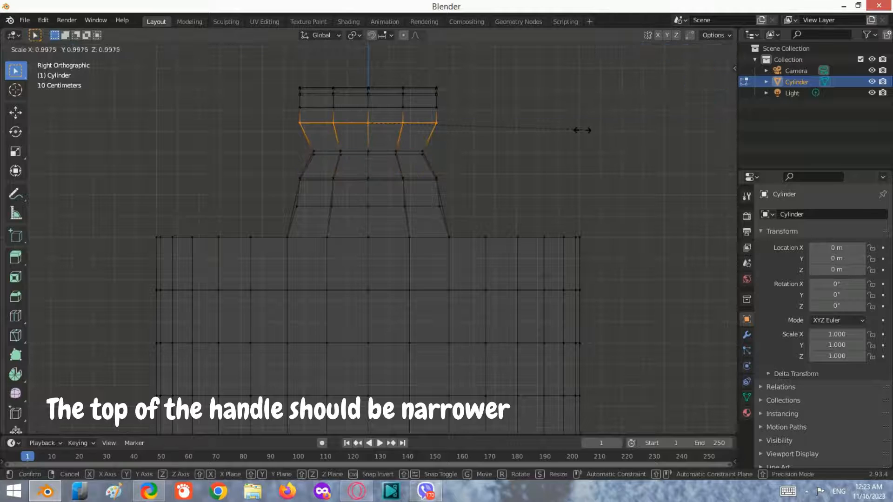
pyautogui.press('y')
pyautogui.click(517, 125)
pyautogui.moveTo(462, 115); pyautogui.dragTo(285, 103)
pyautogui.press('s')
pyautogui.press('y')
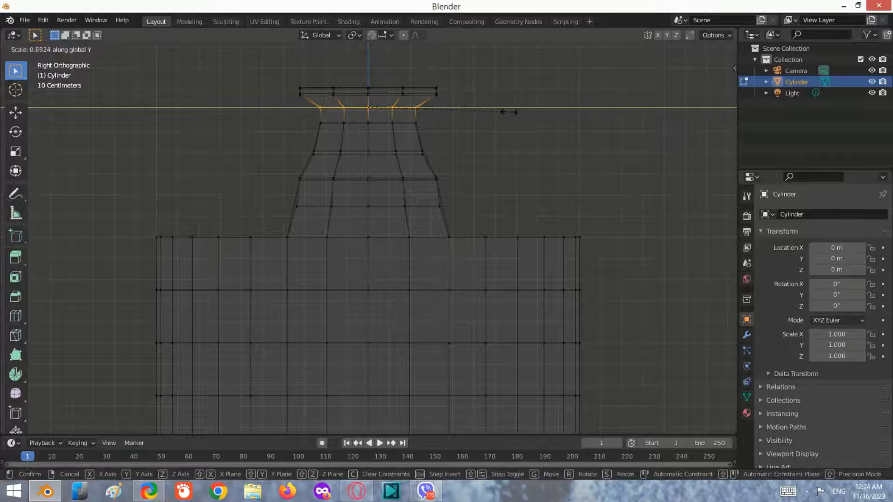
pyautogui.click(494, 112)
# Scale the topmost loop rows of the handle to about 0.5 along Y
pyautogui.moveTo(456, 105); pyautogui.dragTo(254, 78)
pyautogui.press('s')
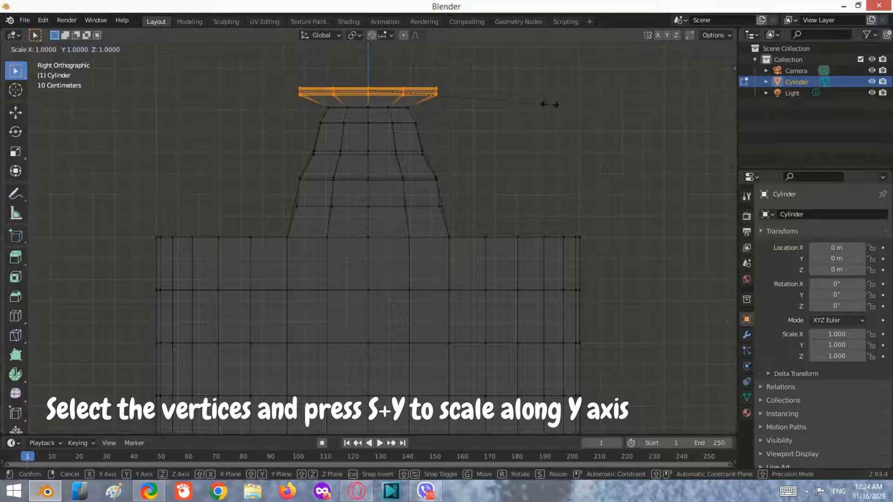
pyautogui.press('y')
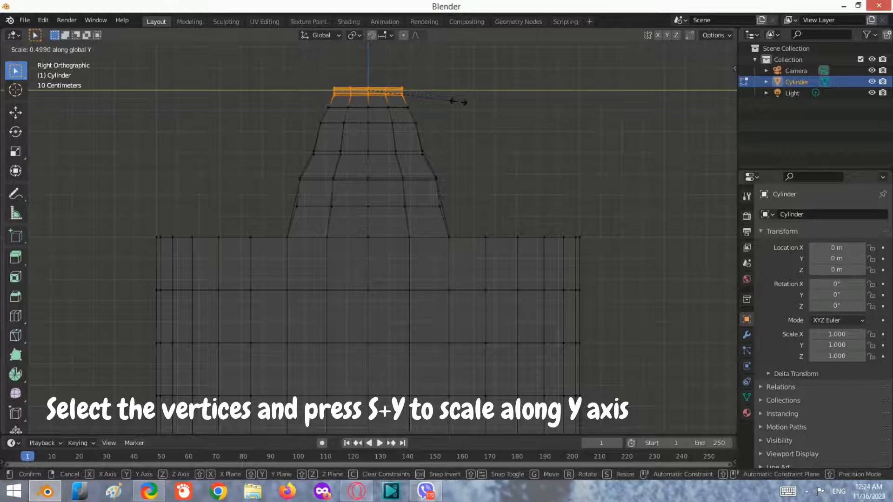
pyautogui.click(458, 101)
# Narrow the loop row second from the handle's base along Y and fine-tune the lowest row's Y width to even the taper
pyautogui.moveTo(468, 186); pyautogui.dragTo(279, 163)
pyautogui.press('s')
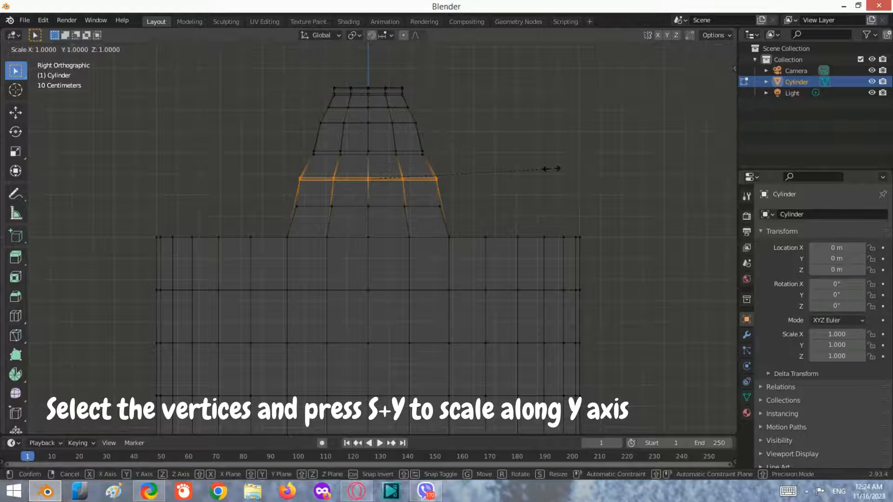
pyautogui.press('y')
pyautogui.click(533, 168)
pyautogui.scroll(-3, 468, 202)
pyautogui.scroll(3, 403, 211)
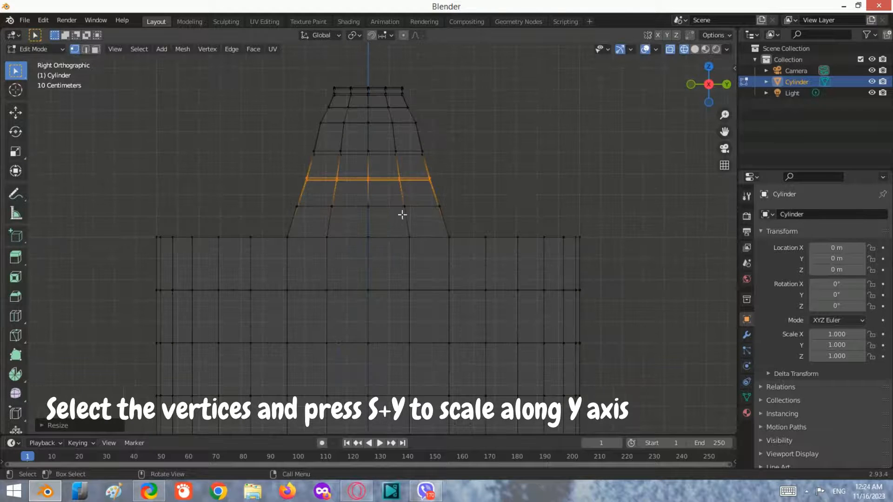
pyautogui.moveTo(511, 200); pyautogui.dragTo(294, 213)
pyautogui.press('s')
pyautogui.press('y')
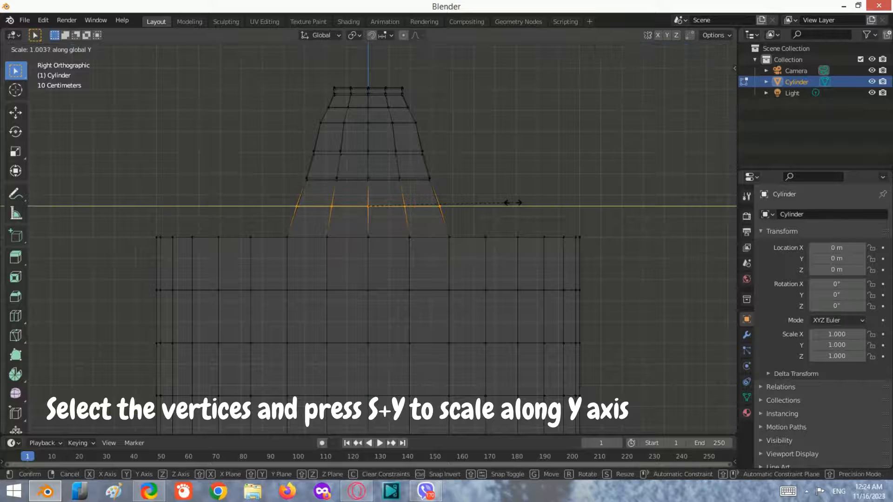
pyautogui.click(511, 203)
# Return the basket to Object Mode and display it in solid shading
pyautogui.moveTo(511, 204); pyautogui.dragTo(419, 234, button='middle')
pyautogui.press('Tab')
pyautogui.scroll(-3, 490, 198)
pyautogui.moveTo(490, 198); pyautogui.dragTo(727, 49, button='middle')
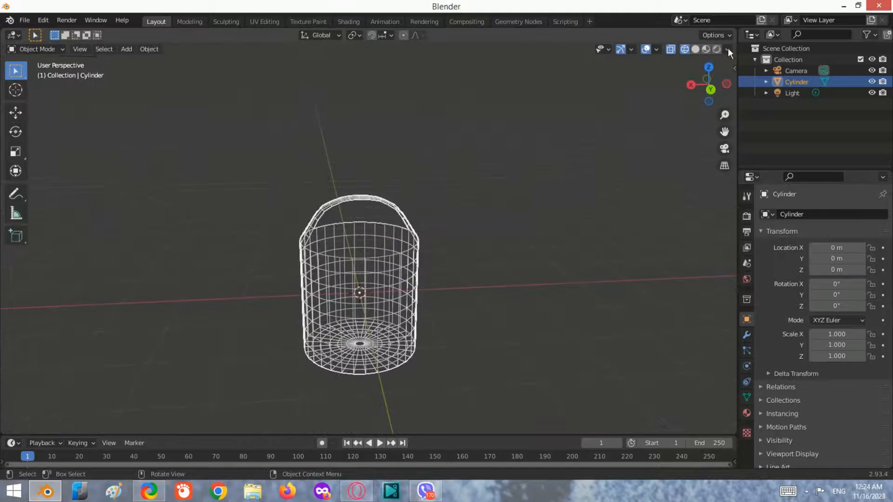
pyautogui.click(695, 49)
pyautogui.moveTo(445, 221)
pyautogui.mouseDown(button='middle')
pyautogui.moveTo(538, 219)
pyautogui.moveTo(367, 280)
pyautogui.mouseUp(button='middle')
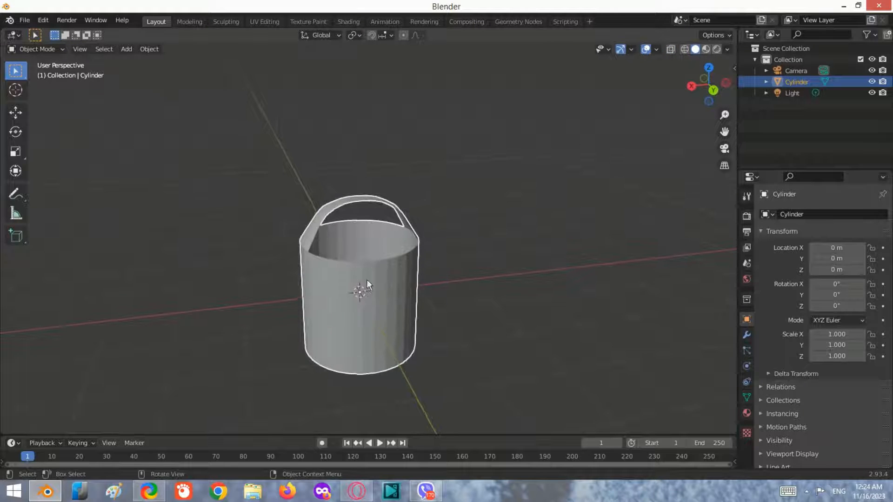
pyautogui.rightClick(367, 280)
pyautogui.click(334, 99)
pyautogui.moveTo(435, 232)
pyautogui.mouseDown(button='middle')
pyautogui.moveTo(274, 269)
pyautogui.moveTo(330, 249)
pyautogui.moveTo(643, 229)
pyautogui.moveTo(371, 223)
pyautogui.moveTo(345, 171)
pyautogui.moveTo(279, 101)
pyautogui.moveTo(627, 353)
pyautogui.mouseUp(button='middle')
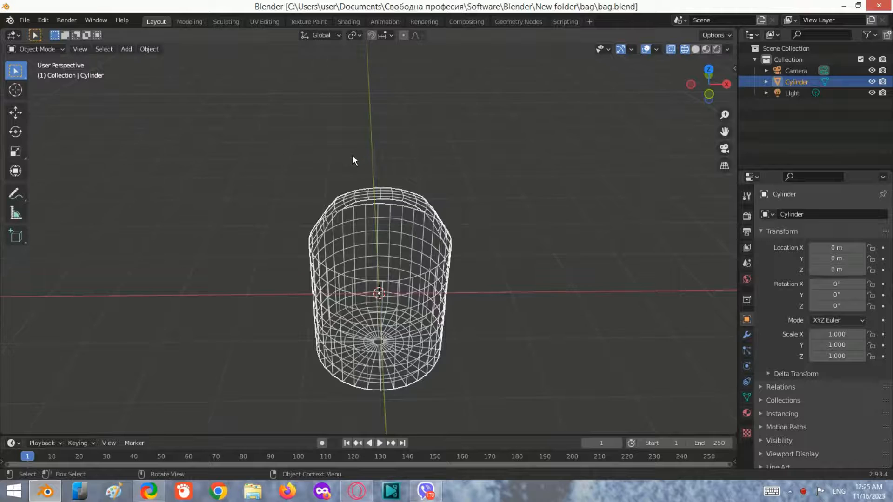
# Deselect the basket, add a mesh circle in top view and move it about 2.89 m along X
pyautogui.moveTo(352, 155); pyautogui.dragTo(526, 283, button='middle')
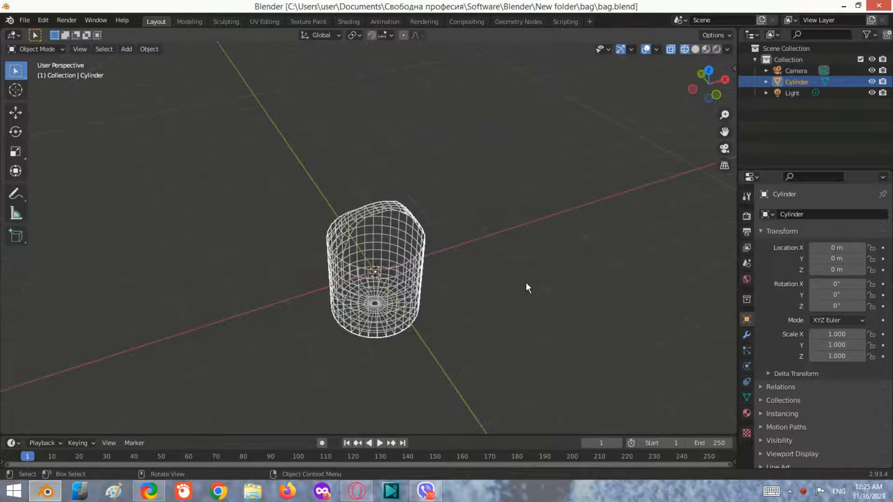
pyautogui.click(526, 282)
pyautogui.click(712, 72)
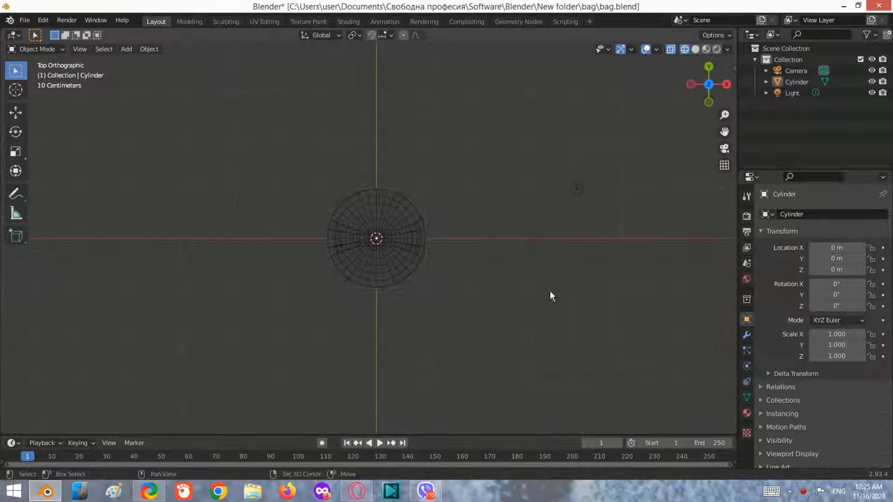
pyautogui.scroll(3, 550, 295)
pyautogui.hotkey('shift', 'a')
pyautogui.moveTo(453, 224)
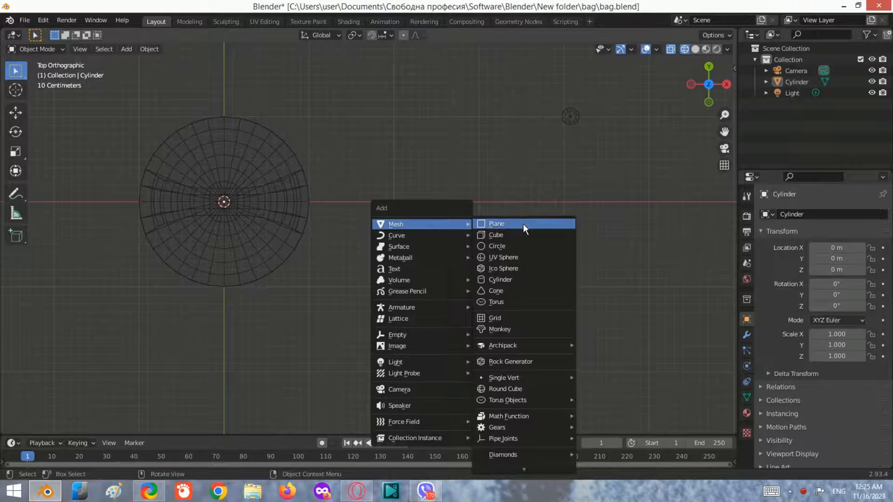
pyautogui.click(516, 246)
pyautogui.scroll(-2, 337, 214)
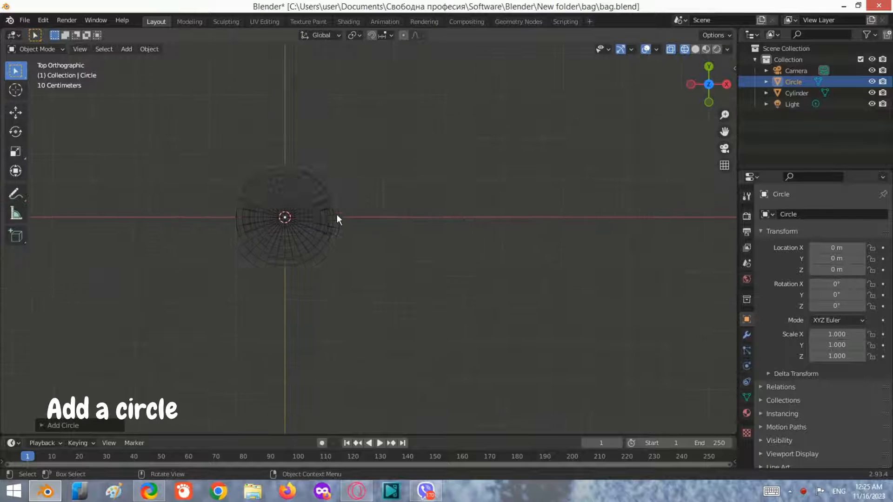
pyautogui.press('g')
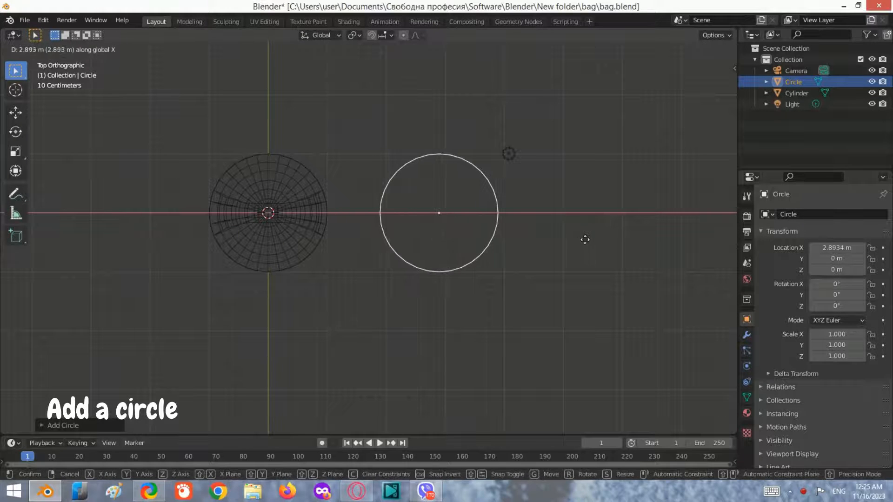
pyautogui.click(584, 240)
# Scale the circle down to about 0.353
pyautogui.scroll(2, 527, 212)
pyautogui.press('a')
pyautogui.click(551, 212)
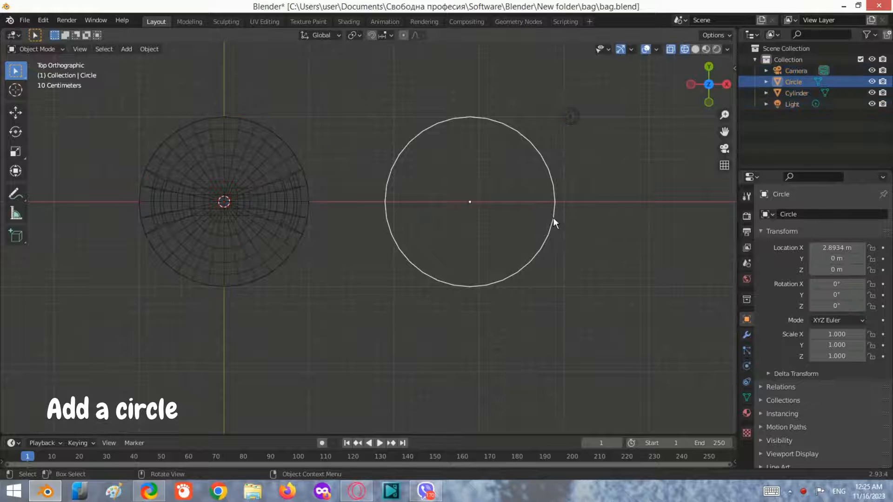
pyautogui.press('s')
pyautogui.click(494, 180)
pyautogui.scroll(4, 548, 179)
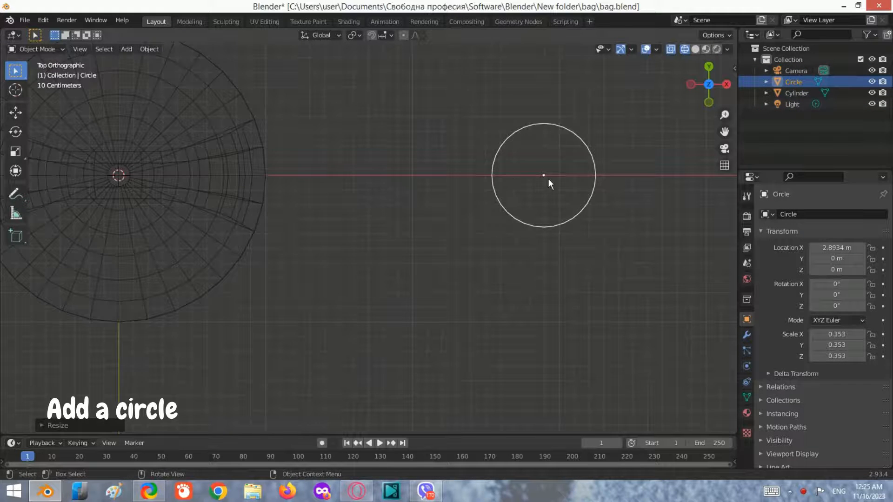
pyautogui.keyDown('shift'); pyautogui.moveTo(339, 360); pyautogui.dragTo(115, 434, button='middle'); pyautogui.keyUp('shift')
pyautogui.scroll(2, 431, 249)
# In Edit Mode, delete the circle's side and lower vertices, leaving only the nine-vertex arc along Y's upper end
pyautogui.press('Tab')
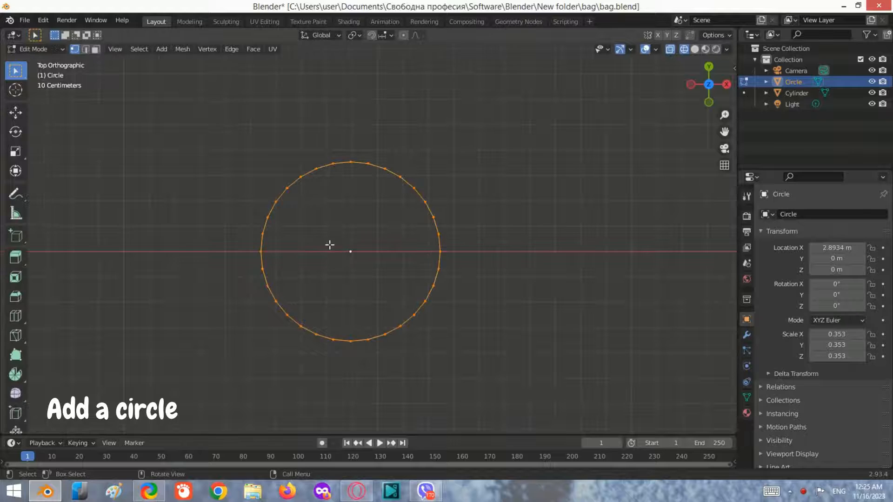
pyautogui.scroll(1, 329, 245)
pyautogui.moveTo(552, 352); pyautogui.dragTo(205, 177)
pyautogui.press('x')
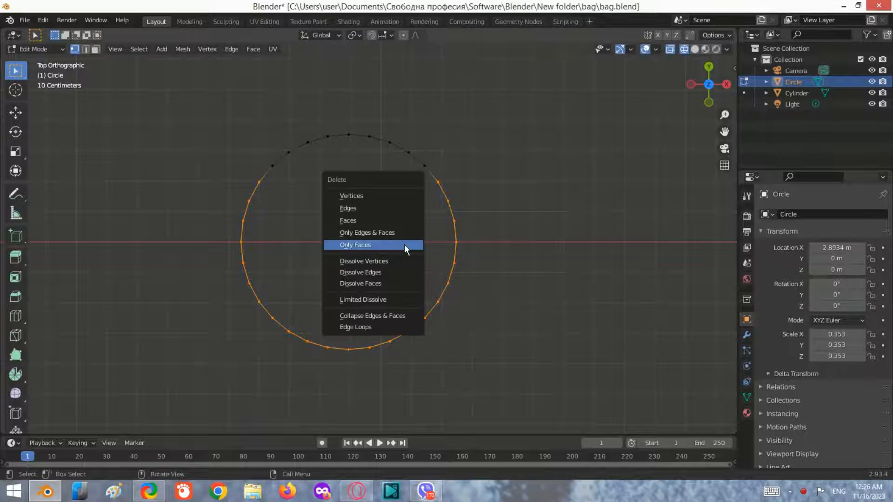
pyautogui.click(367, 191)
pyautogui.keyDown('shift'); pyautogui.moveTo(424, 174); pyautogui.dragTo(425, 227, button='middle'); pyautogui.keyUp('shift')
pyautogui.scroll(2, 424, 228)
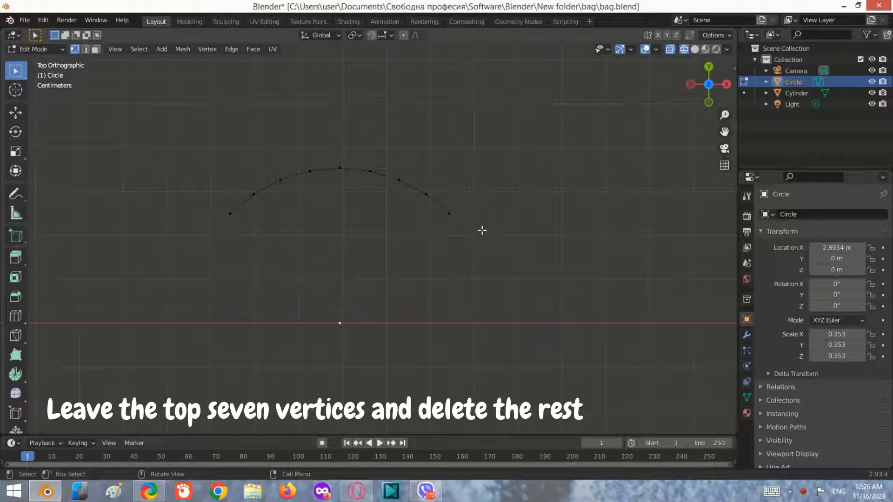
# Duplicate the whole arc and place the copy about 0.5 m along X and slightly lower in Y
pyautogui.moveTo(481, 230); pyautogui.dragTo(205, 138)
pyautogui.hotkey('shift', 'd')
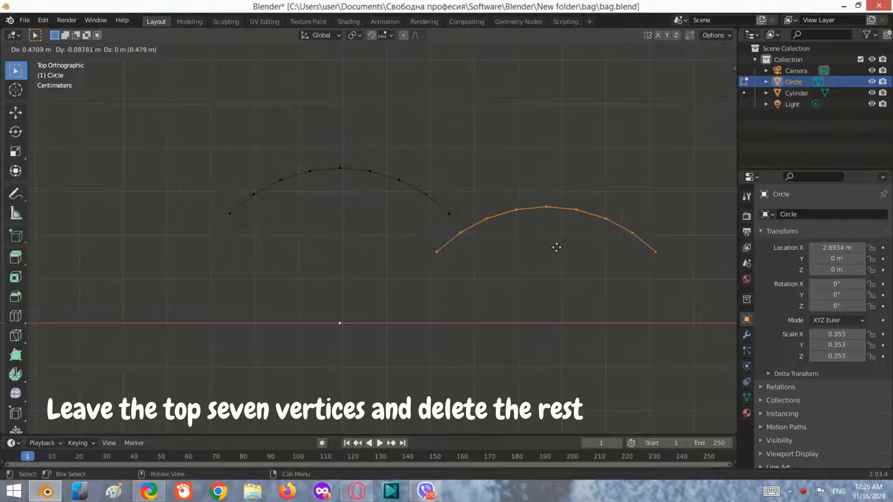
pyautogui.click(598, 240)
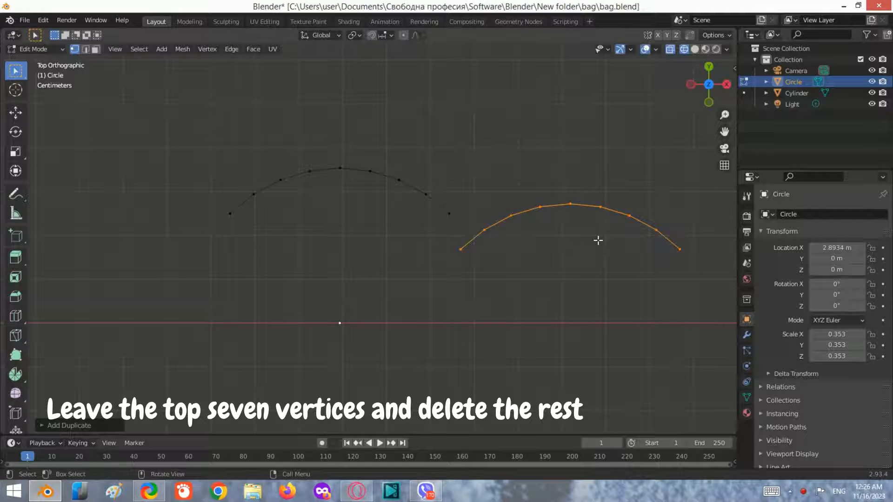
# Rotate the duplicated arc 180° about the Z axis so that it curves the opposite way
pyautogui.scroll(-1, 568, 242)
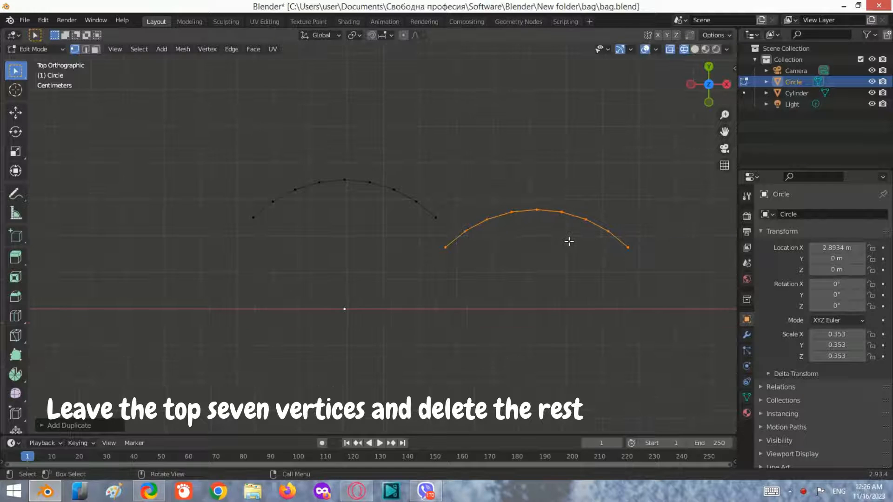
pyautogui.click(84, 426)
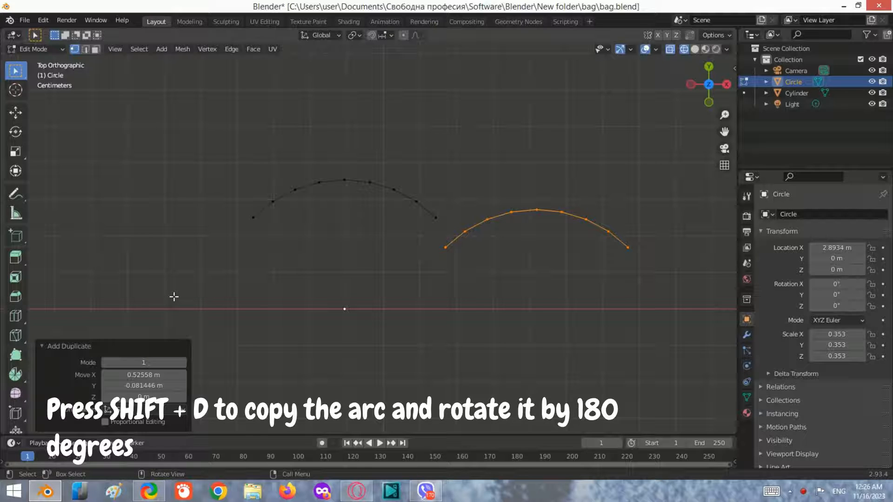
pyautogui.click(456, 265)
pyautogui.moveTo(646, 283); pyautogui.dragTo(442, 177)
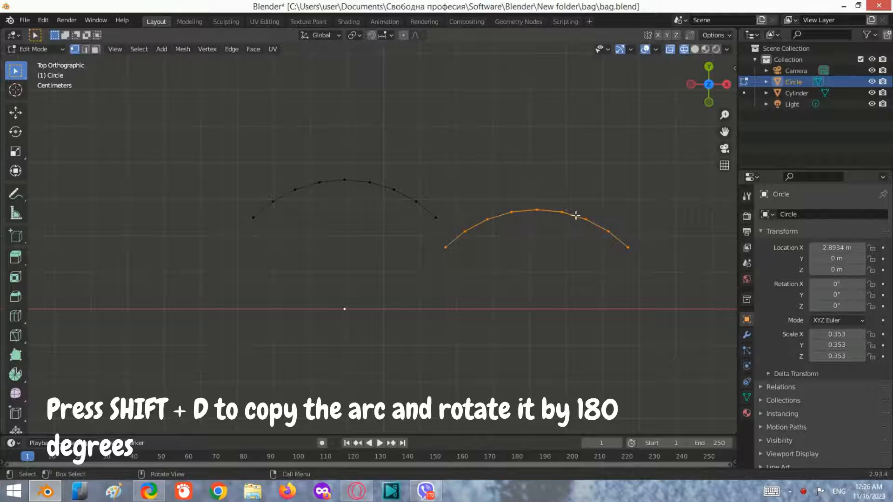
pyautogui.write('r1')
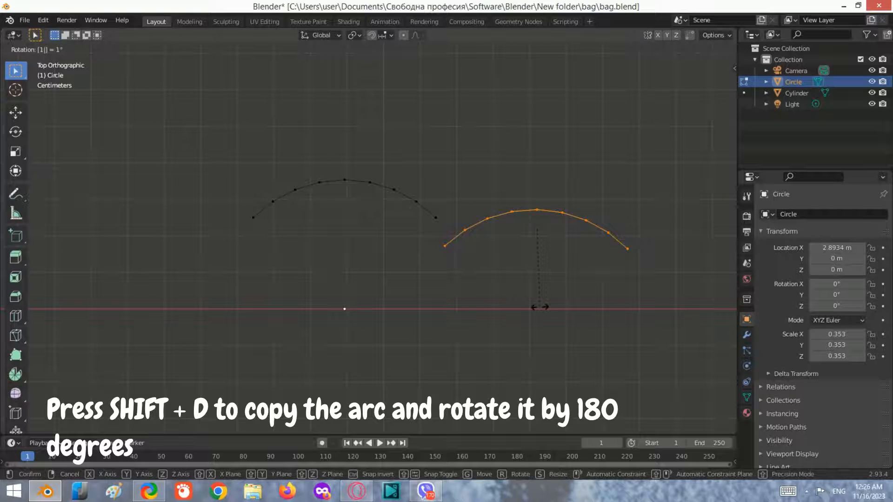
pyautogui.press('Return')
pyautogui.scroll(3, 504, 281)
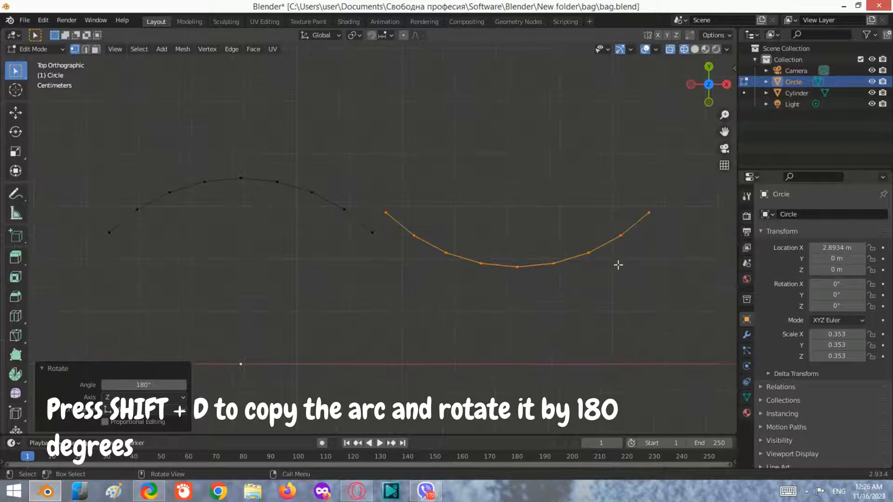
# Move the flipped arc about -0.019 m in X and -0.043 m in Y so its end meets the first arc
pyautogui.hotkey('shift', 'd')
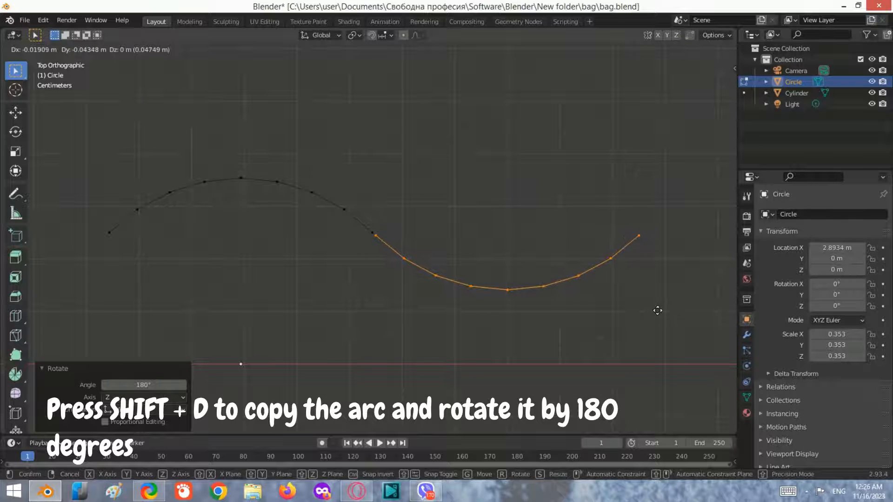
pyautogui.click(657, 310)
pyautogui.scroll(5, 337, 241)
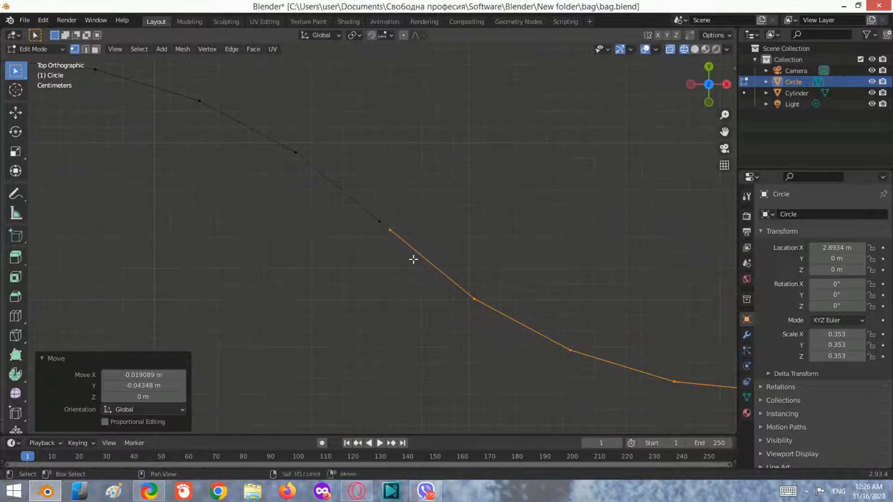
pyautogui.scroll(2, 411, 258)
# Select the two adjoining end vertices of the arcs and merge them with Collapse into one S-shaped curve
pyautogui.moveTo(419, 255); pyautogui.dragTo(350, 181)
pyautogui.moveTo(351, 181); pyautogui.dragTo(378, 125, button='middle')
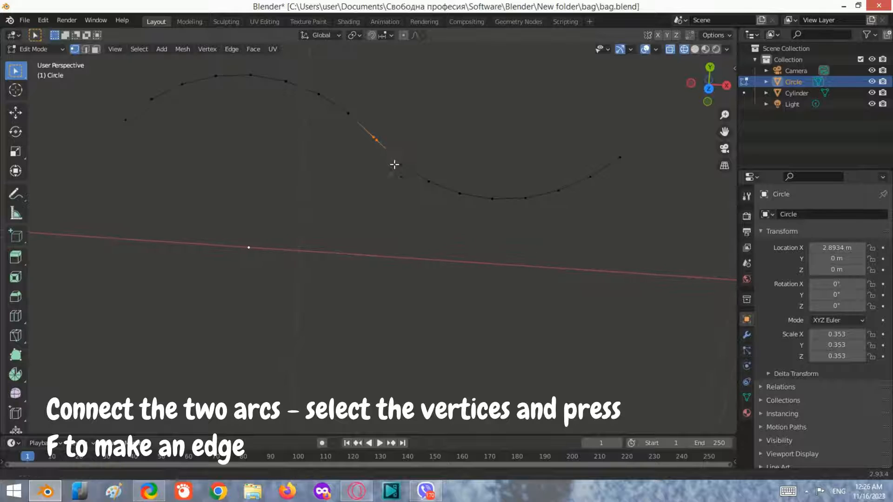
pyautogui.scroll(1, 377, 153)
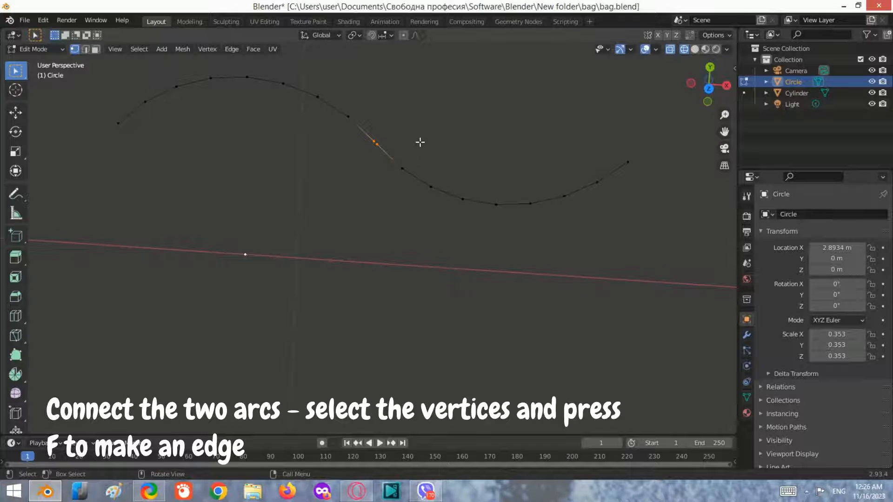
pyautogui.keyDown('shift'); pyautogui.moveTo(380, 136); pyautogui.dragTo(381, 138, button='middle'); pyautogui.keyUp('shift')
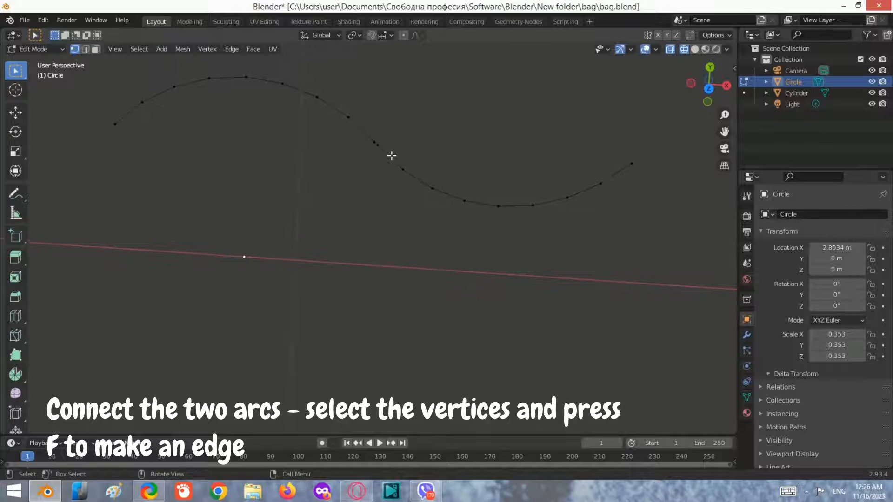
pyautogui.moveTo(391, 155); pyautogui.dragTo(370, 138)
pyautogui.press('m')
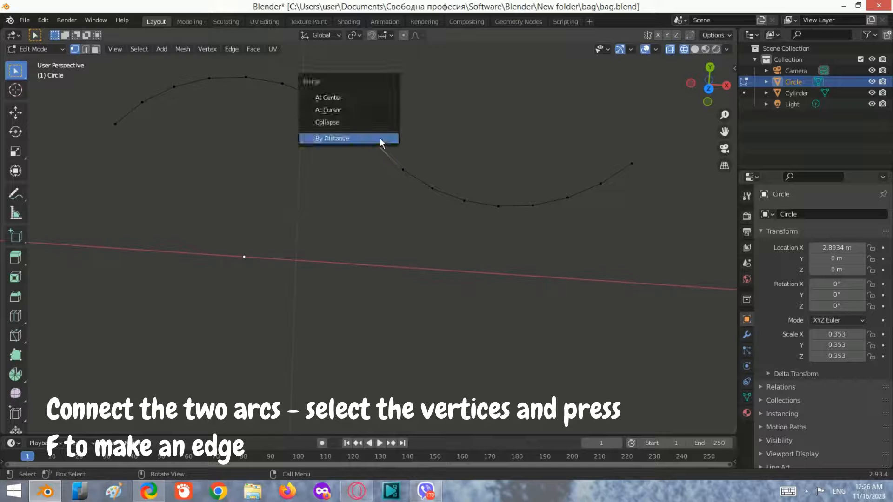
pyautogui.click(387, 124)
pyautogui.moveTo(393, 150); pyautogui.dragTo(629, 98, button='middle')
# Switch to solid shading and rotate the whole S-shaped curve 90° about the X axis
pyautogui.click(695, 49)
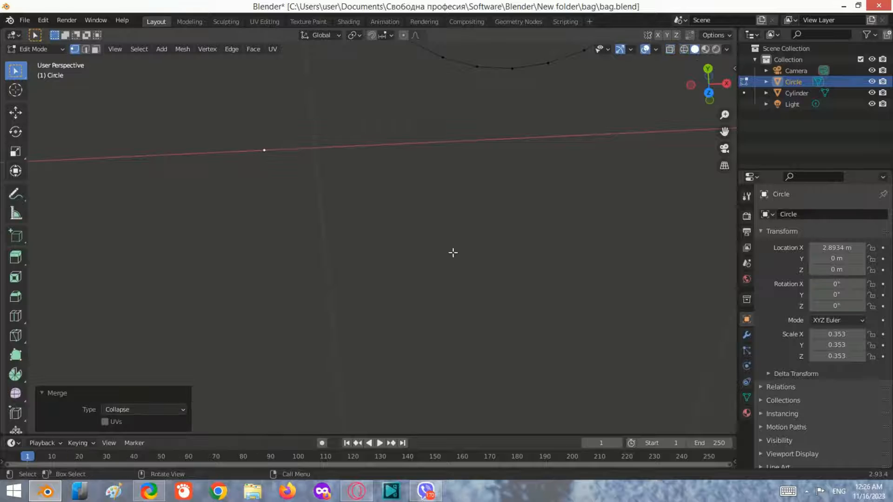
pyautogui.scroll(-6, 452, 253)
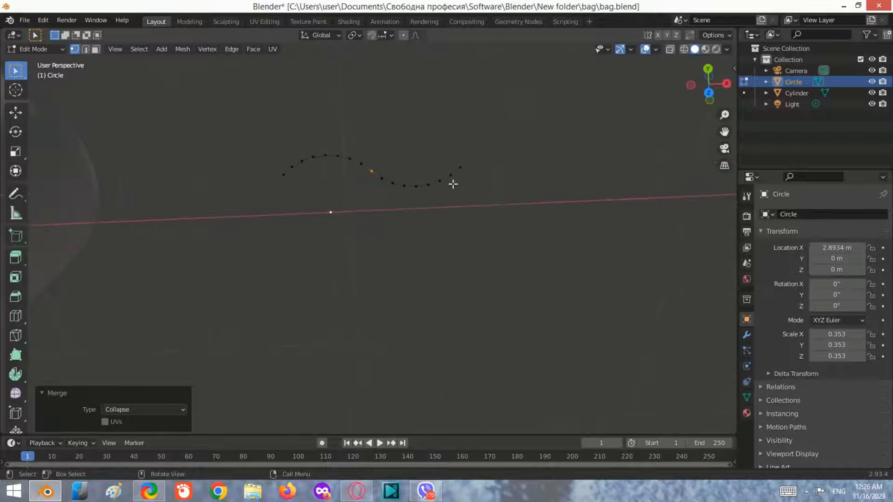
pyautogui.moveTo(482, 197); pyautogui.dragTo(261, 110)
pyautogui.moveTo(261, 110); pyautogui.dragTo(444, 275, button='middle')
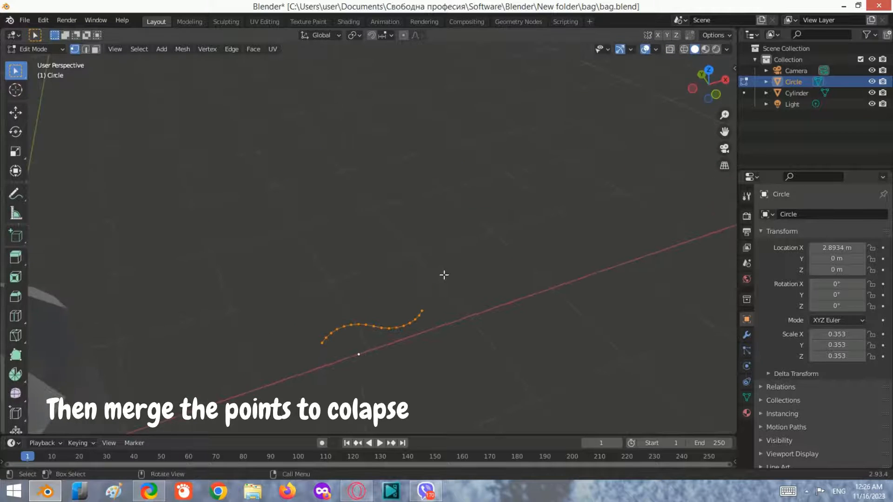
pyautogui.press('r')
pyautogui.press('y')
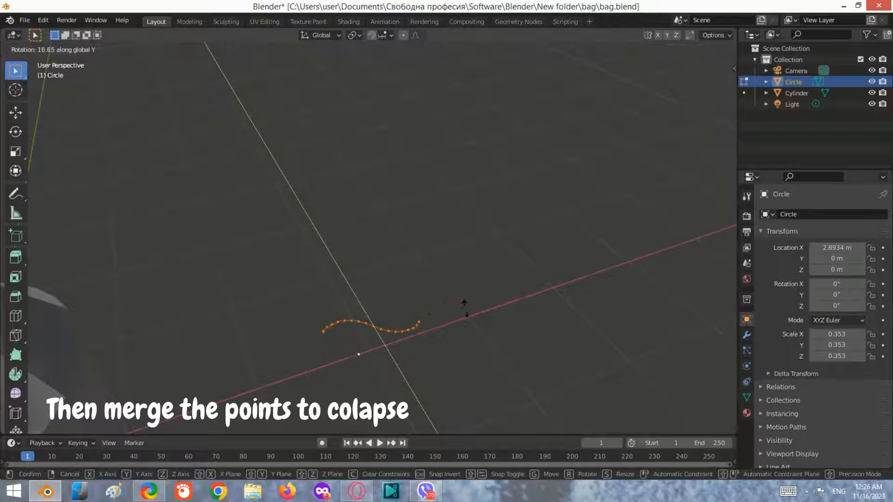
pyautogui.press('x')
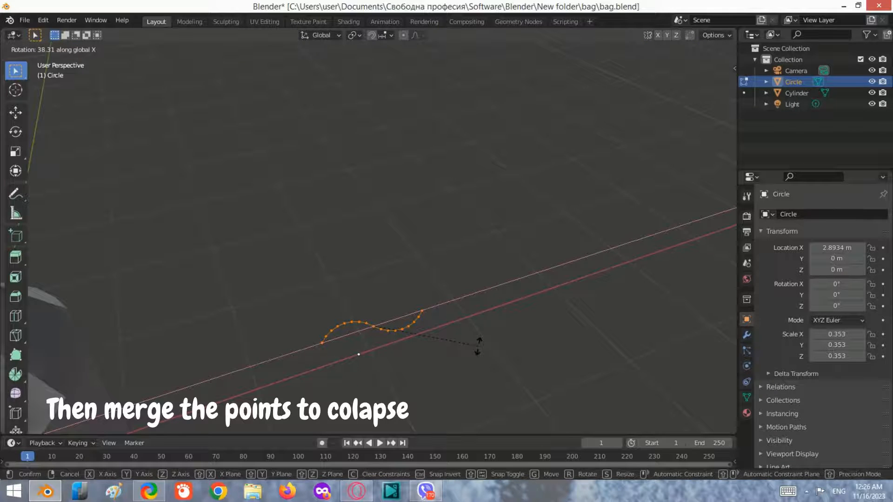
pyautogui.press('Return')
# Extrude the curve about 0.19 m along Y into a wavy strip and look at it in top view
pyautogui.moveTo(479, 347); pyautogui.dragTo(390, 246, button='middle')
pyautogui.press('e')
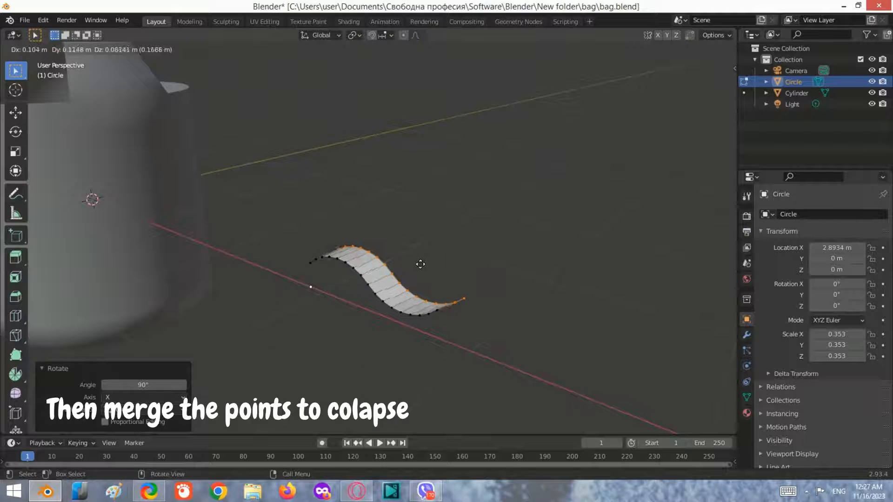
pyautogui.press('y')
pyautogui.click(418, 270)
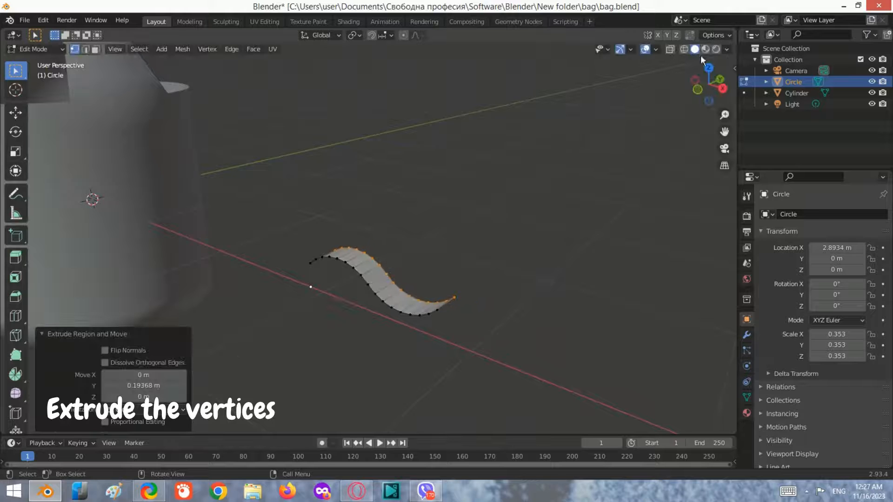
pyautogui.click(704, 64)
pyautogui.scroll(2, 376, 221)
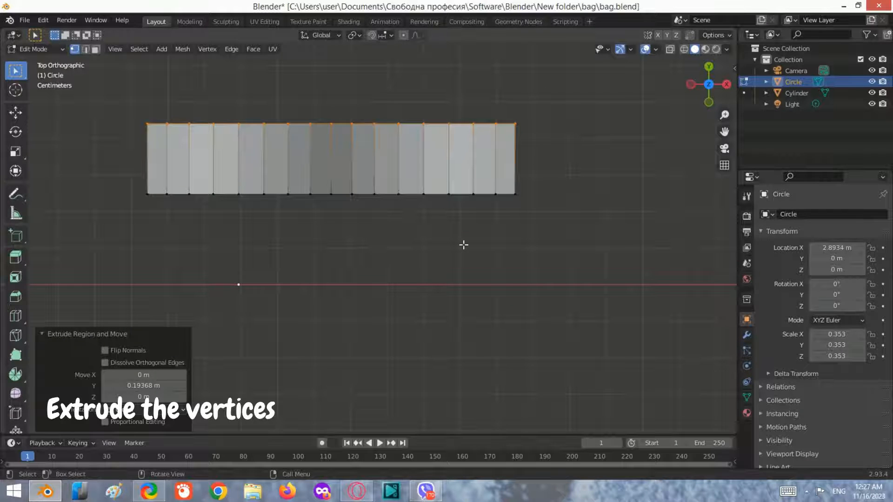
# In Edit Mode, select all the strip's vertices in wireframe, merge them by distance, and return to Object Mode
pyautogui.press('Tab')
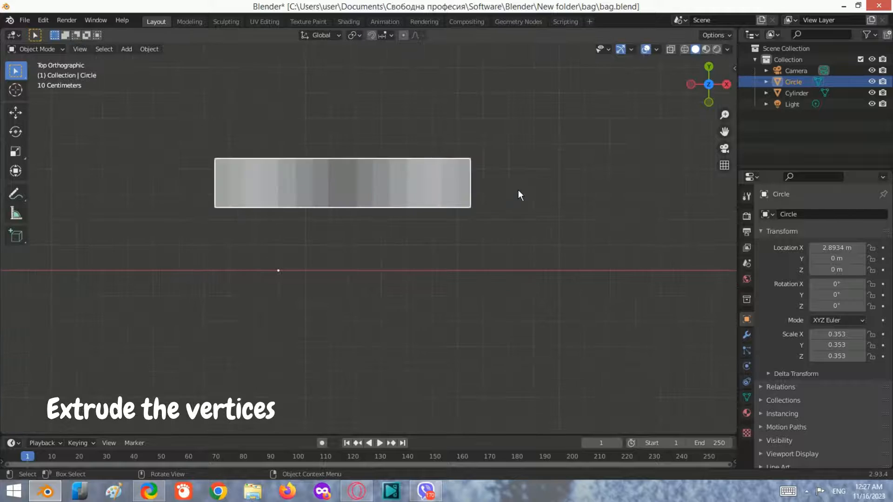
pyautogui.moveTo(394, 214)
pyautogui.mouseDown(button='middle')
pyautogui.moveTo(374, 163)
pyautogui.moveTo(380, 105)
pyautogui.moveTo(371, 152)
pyautogui.moveTo(372, 238)
pyautogui.mouseUp(button='middle')
pyautogui.scroll(5, 372, 239)
pyautogui.keyDown('shift'); pyautogui.moveTo(321, 229); pyautogui.dragTo(344, 255, button='middle'); pyautogui.keyUp('shift')
pyautogui.press('Tab')
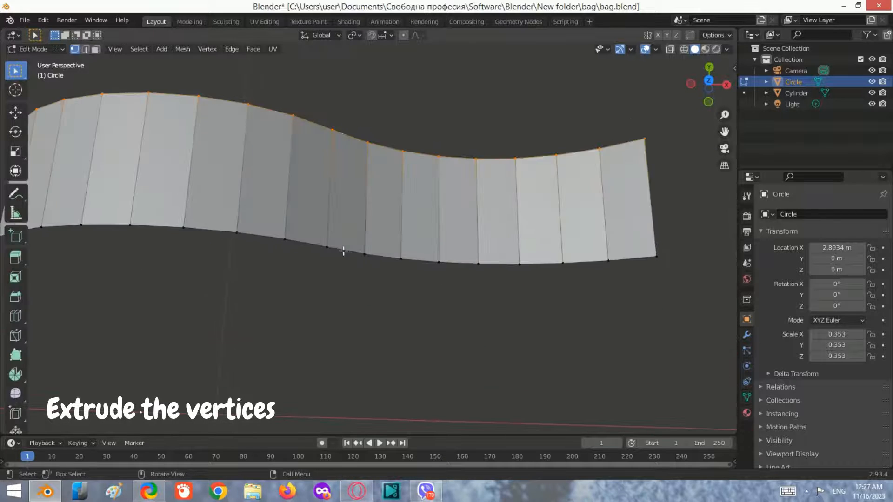
pyautogui.hotkey('alt', 'a')
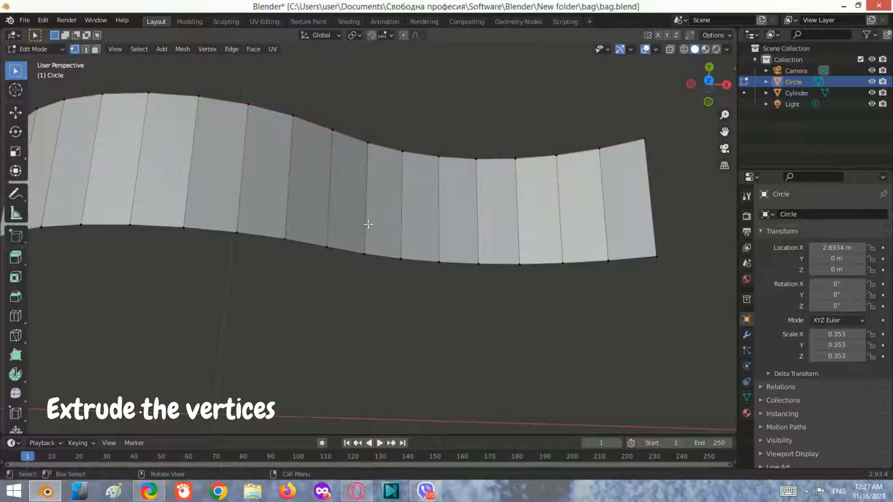
pyautogui.scroll(-2, 578, 266)
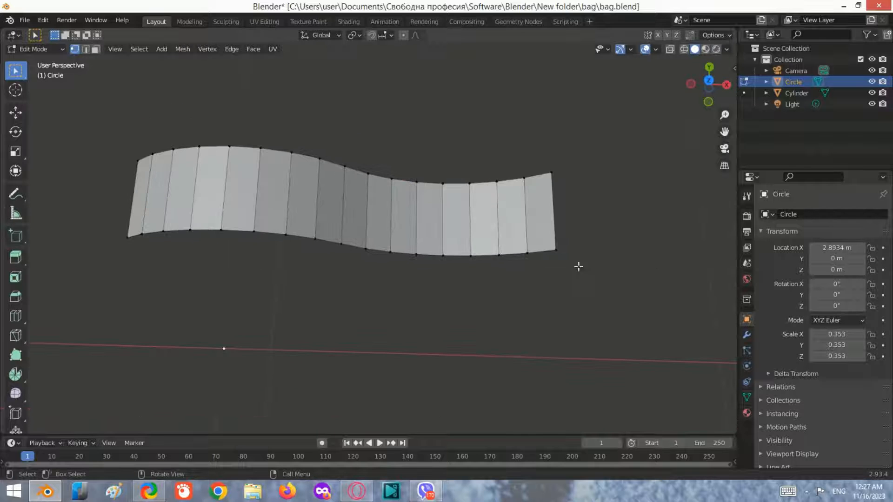
pyautogui.click(684, 49)
pyautogui.moveTo(621, 337); pyautogui.dragTo(109, 95)
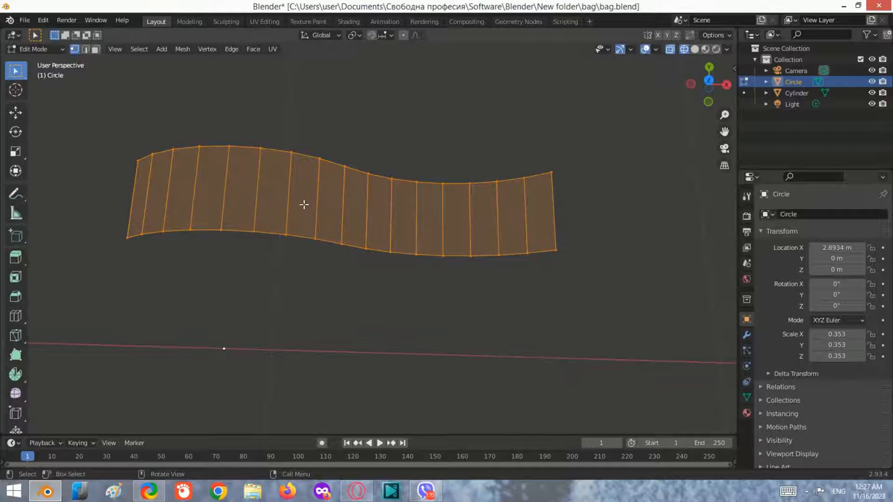
pyautogui.press('m')
pyautogui.click(300, 221)
pyautogui.press('Tab')
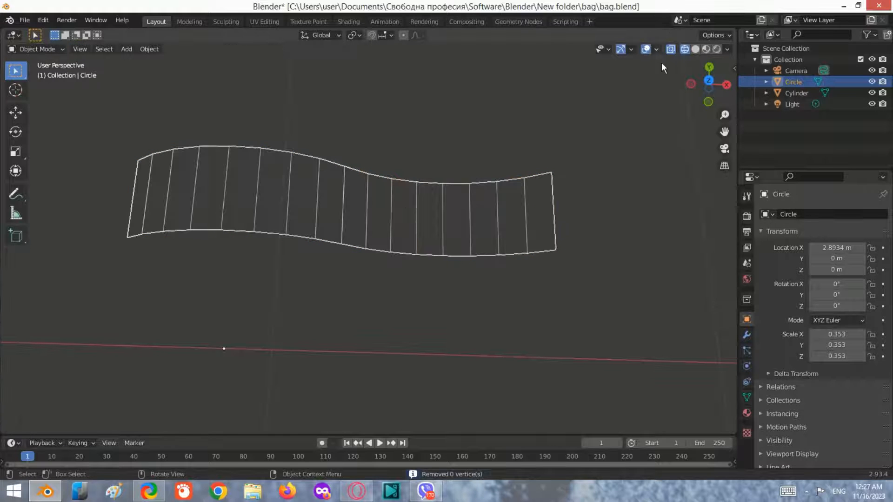
# Select the whole strip in Edit Mode and delete only its faces, keeping the edges and vertices
pyautogui.click(696, 49)
pyautogui.moveTo(429, 222)
pyautogui.mouseDown(button='middle')
pyautogui.moveTo(426, 264)
pyautogui.moveTo(415, 178)
pyautogui.moveTo(440, 147)
pyautogui.moveTo(441, 263)
pyautogui.moveTo(418, 317)
pyautogui.mouseUp(button='middle')
pyautogui.press('Tab')
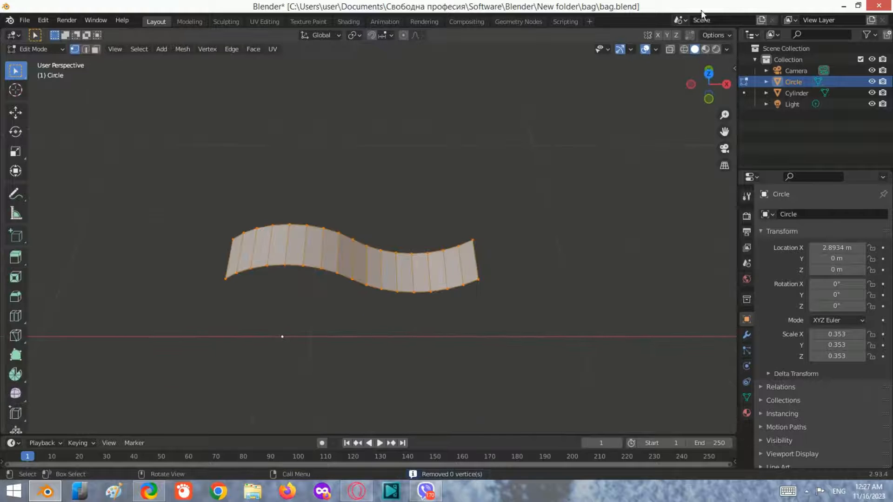
pyautogui.scroll(5, 317, 315)
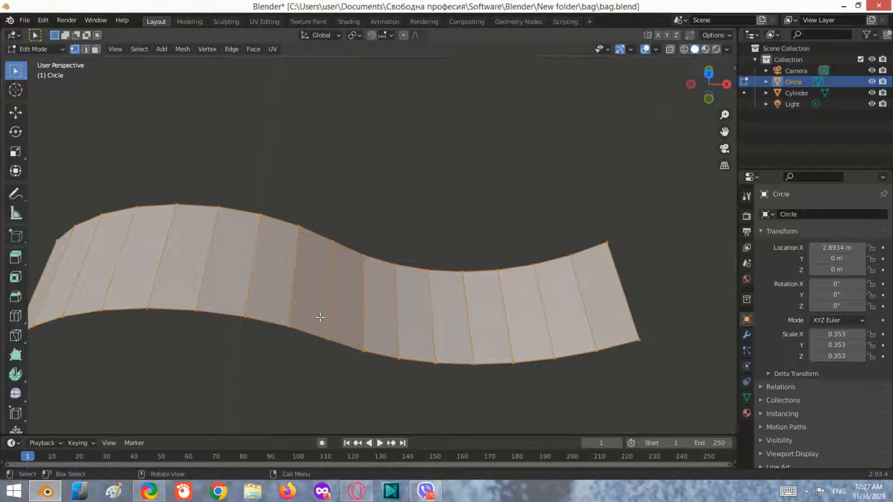
pyautogui.scroll(-3, 400, 314)
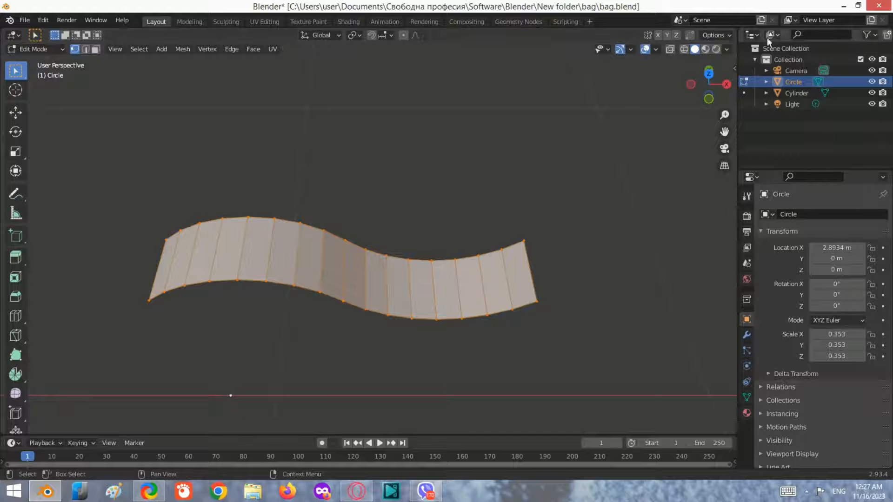
pyautogui.click(669, 49)
pyautogui.moveTo(584, 386); pyautogui.dragTo(88, 165)
pyautogui.press('x')
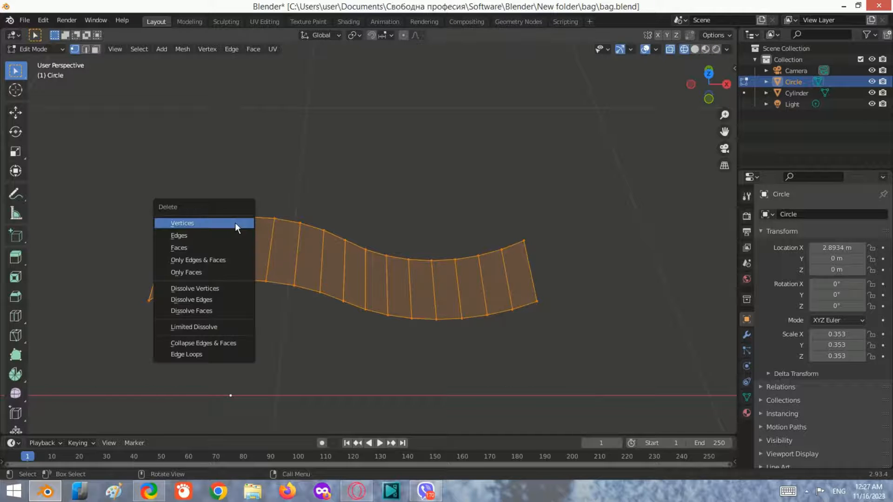
pyautogui.click(225, 272)
# Select the strip's entire edge grid, fill it with new faces, and return to solid shading
pyautogui.scroll(-2, 465, 316)
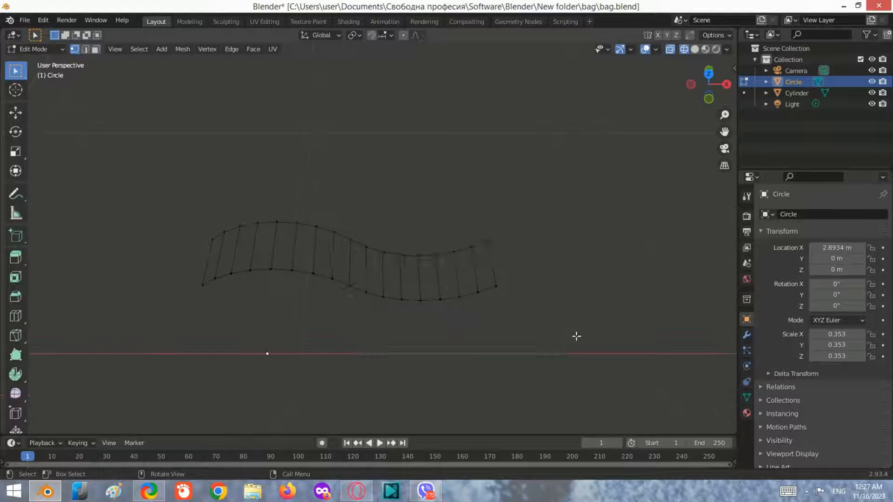
pyautogui.moveTo(580, 355); pyautogui.dragTo(111, 151)
pyautogui.press('f')
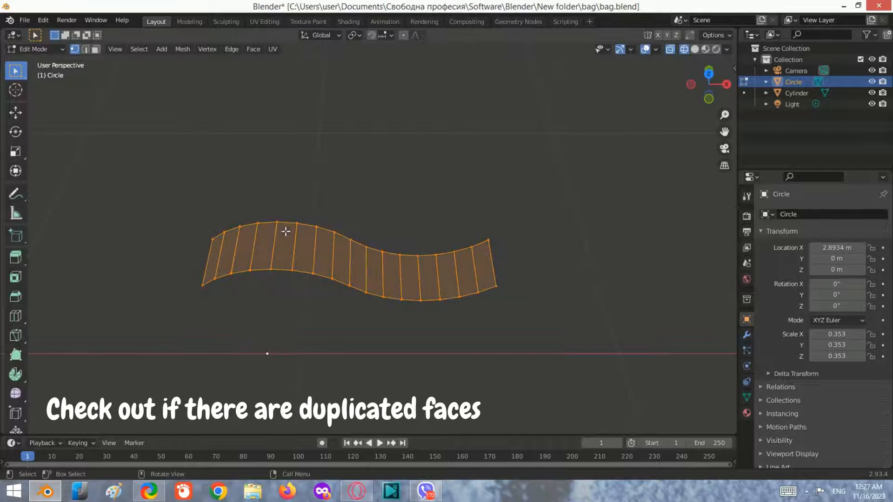
pyautogui.click(487, 158)
pyautogui.click(694, 49)
# Shade the strip smooth in Object Mode and view it from above together with the basket
pyautogui.press('Tab')
pyautogui.moveTo(522, 199)
pyautogui.mouseDown(button='middle')
pyautogui.moveTo(494, 299)
pyautogui.moveTo(484, 193)
pyautogui.moveTo(372, 376)
pyautogui.moveTo(442, 211)
pyautogui.moveTo(472, 244)
pyautogui.moveTo(462, 175)
pyautogui.moveTo(455, 242)
pyautogui.moveTo(436, 178)
pyautogui.mouseUp(button='middle')
pyautogui.rightClick(432, 85)
pyautogui.click(432, 85)
pyautogui.scroll(-6, 425, 282)
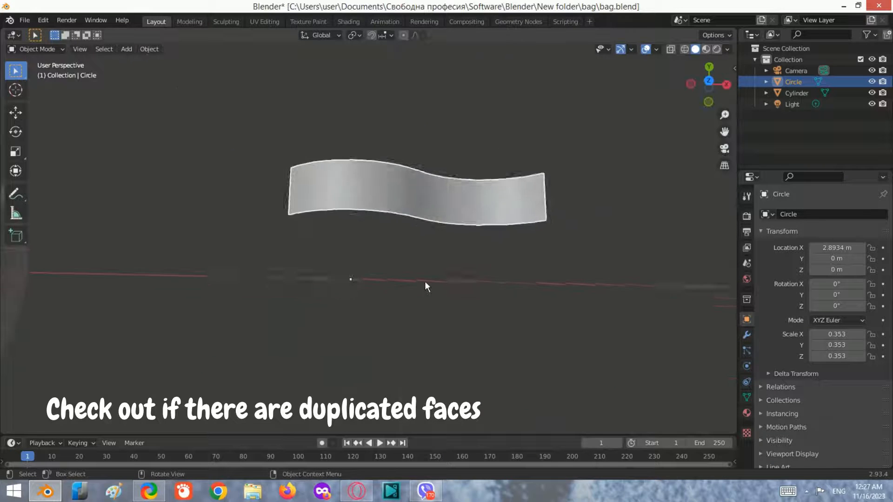
pyautogui.moveTo(425, 282)
pyautogui.mouseDown(button='middle')
pyautogui.moveTo(425, 195)
pyautogui.moveTo(428, 274)
pyautogui.mouseUp(button='middle')
pyautogui.scroll(-2, 429, 275)
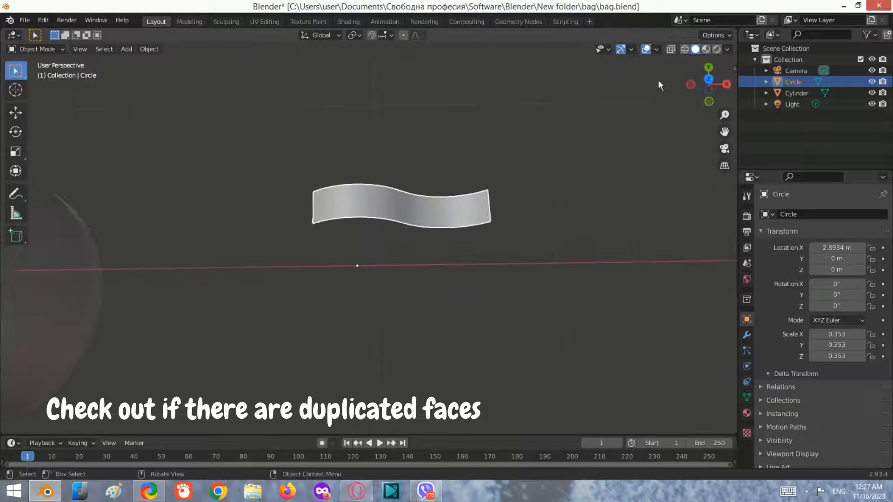
pyautogui.click(708, 81)
pyautogui.scroll(-2, 429, 214)
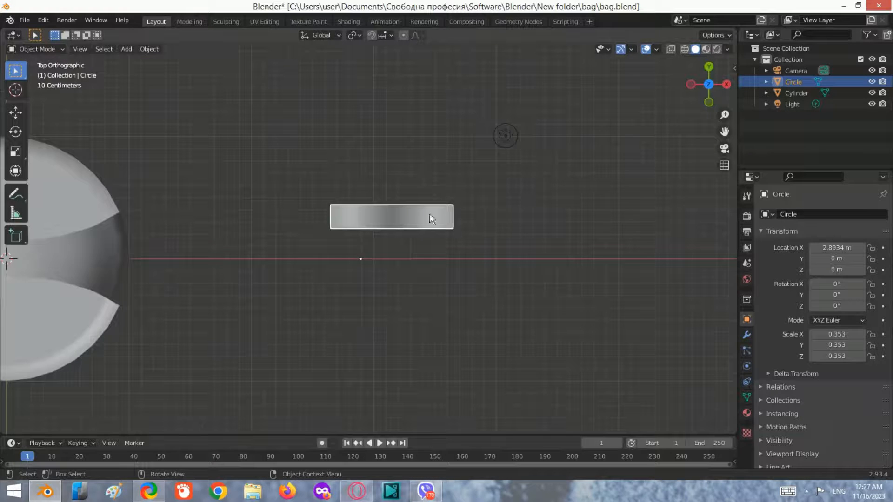
pyautogui.scroll(-4, 412, 216)
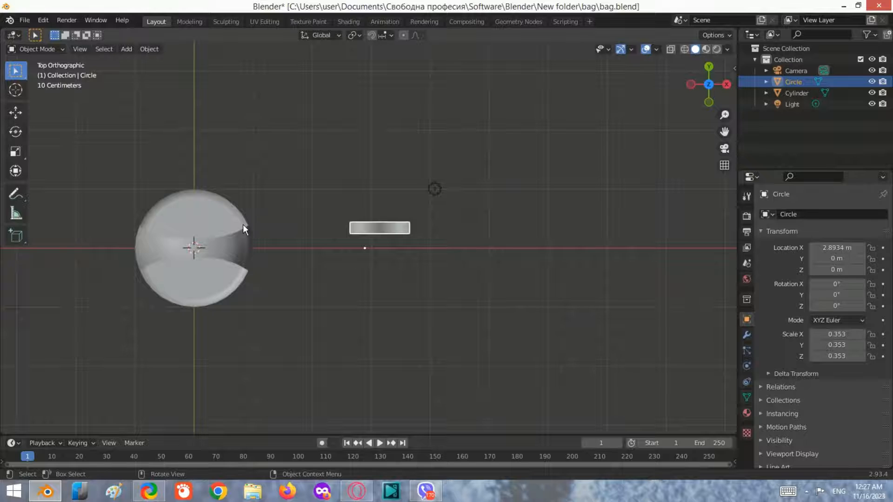
# Move the basket about -3.7 m along the X axis, clear of the world origin
pyautogui.keyDown('shift'); pyautogui.moveTo(243, 250); pyautogui.dragTo(434, 236, button='middle'); pyautogui.keyUp('shift')
pyautogui.click(437, 239)
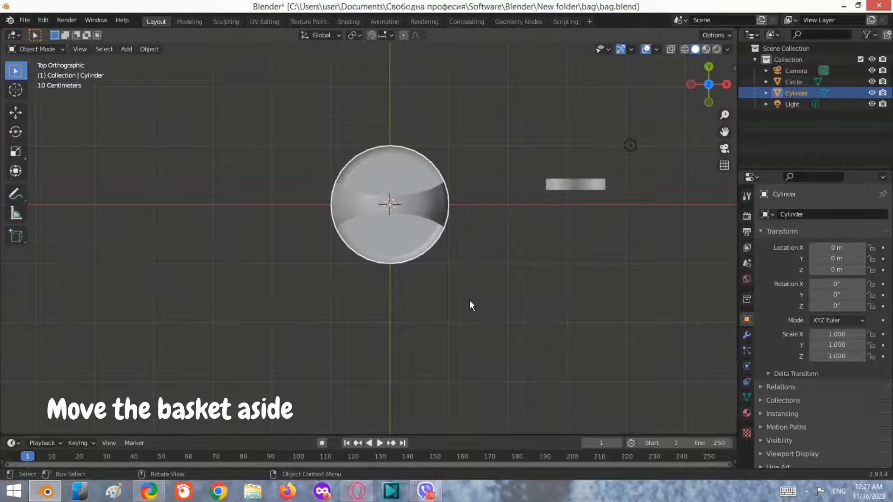
pyautogui.press('g')
pyautogui.press('x')
pyautogui.click(236, 298)
pyautogui.scroll(4, 558, 232)
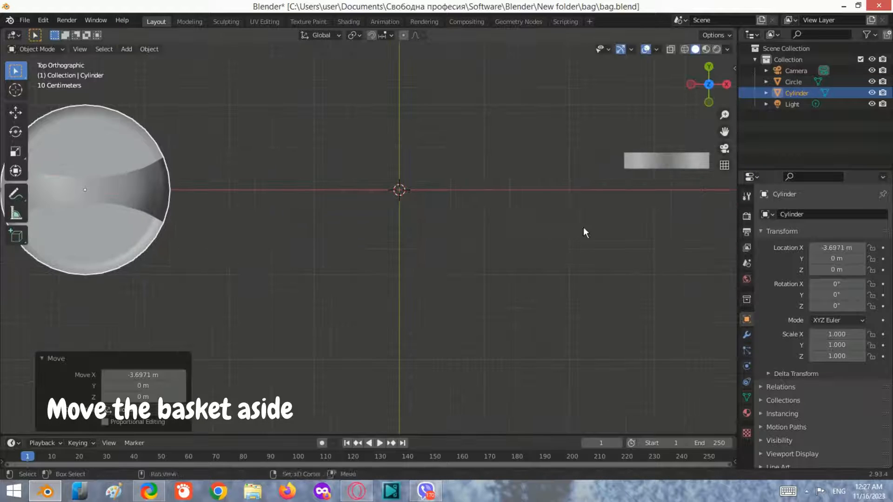
# Set the wavy strip's origin to its geometry
pyautogui.keyDown('shift'); pyautogui.moveTo(583, 227); pyautogui.dragTo(475, 251, button='middle'); pyautogui.keyUp('shift')
pyautogui.click(563, 191)
pyautogui.rightClick(544, 194)
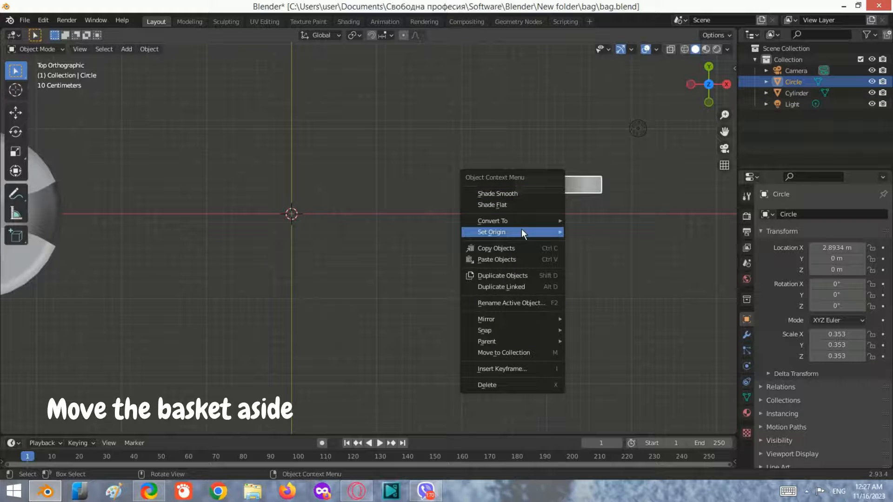
pyautogui.moveTo(521, 232)
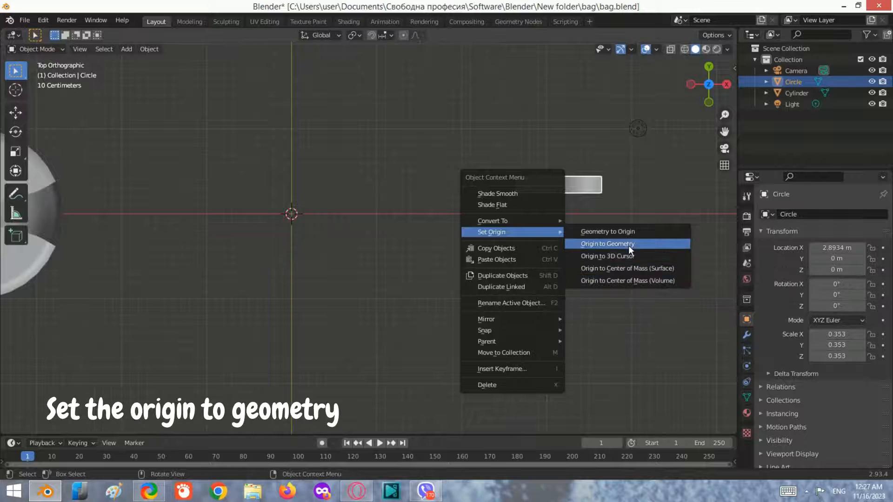
pyautogui.click(628, 246)
pyautogui.keyDown('shift'); pyautogui.moveTo(357, 245); pyautogui.dragTo(421, 231, button='middle'); pyautogui.keyUp('shift')
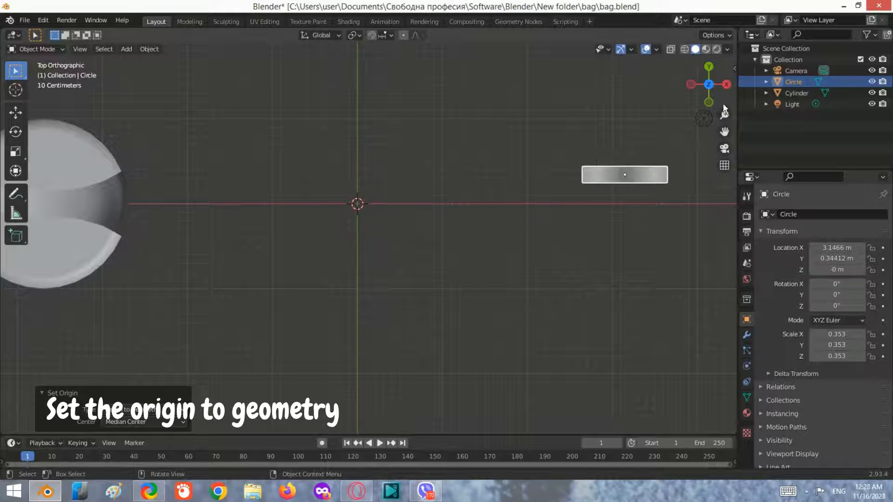
# Set the wavy strip's Y and X locations to 0 m to centre it on the world origin
pyautogui.click(734, 67)
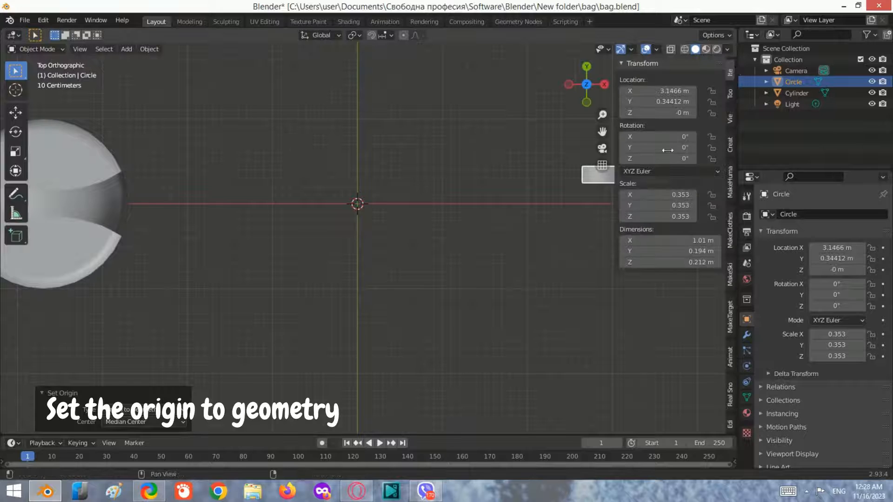
pyautogui.write('0')
pyautogui.press('Return')
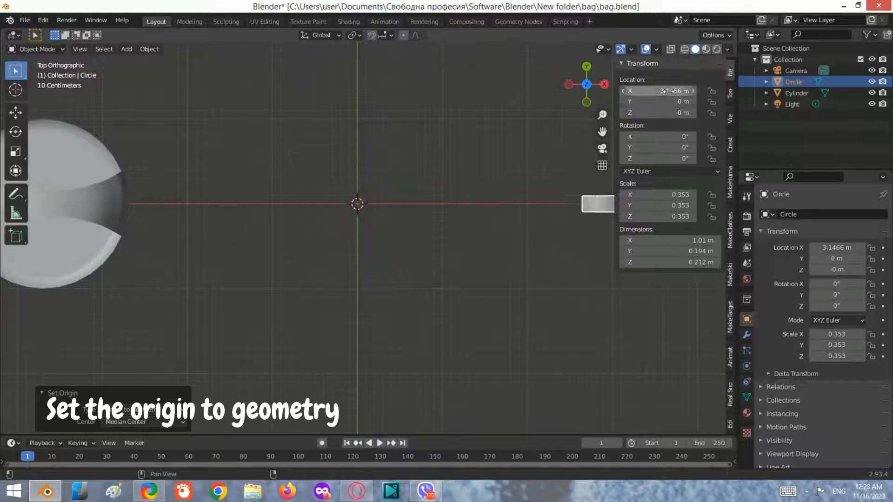
pyautogui.click(668, 89)
pyautogui.write('0')
pyautogui.press('Return')
pyautogui.scroll(2, 452, 251)
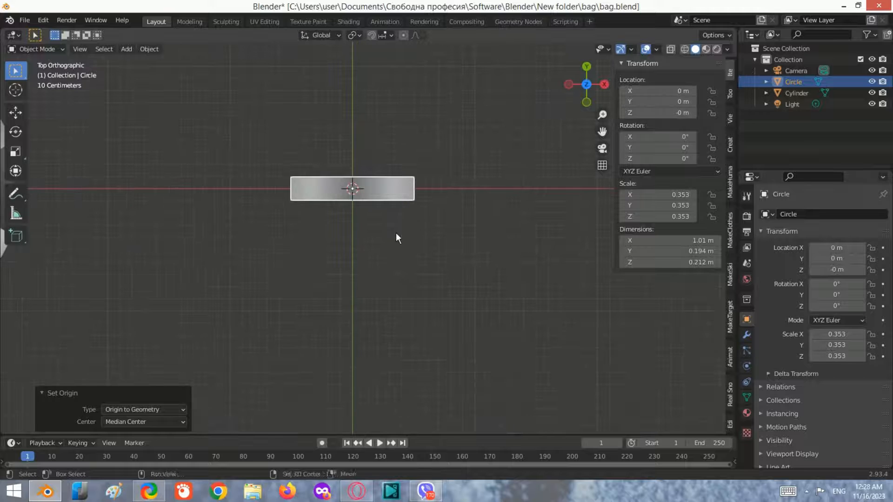
# Move the wavy strip about 0.32 m along the Y axis
pyautogui.click(392, 209)
pyautogui.click(405, 200)
pyautogui.press('g')
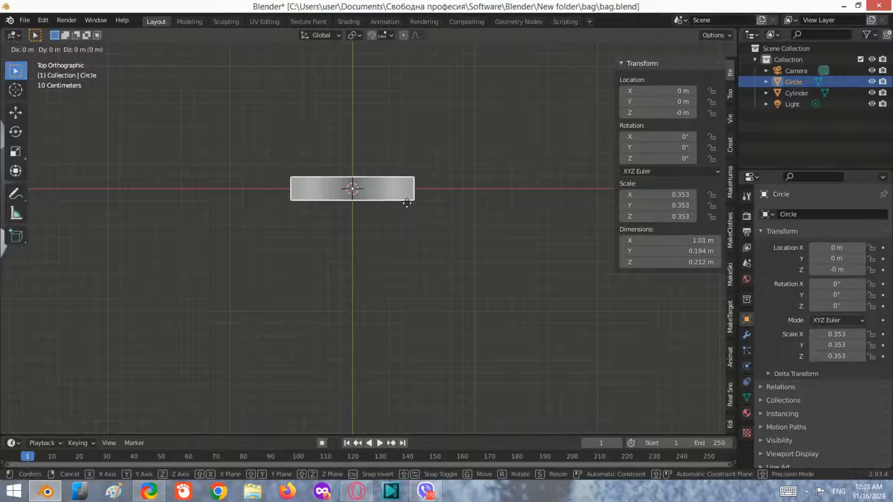
pyautogui.press('y')
pyautogui.click(408, 169)
# Duplicate the wavy strip and place the copy about 0.63 m away in the negative Y direction
pyautogui.hotkey('shift', 'd')
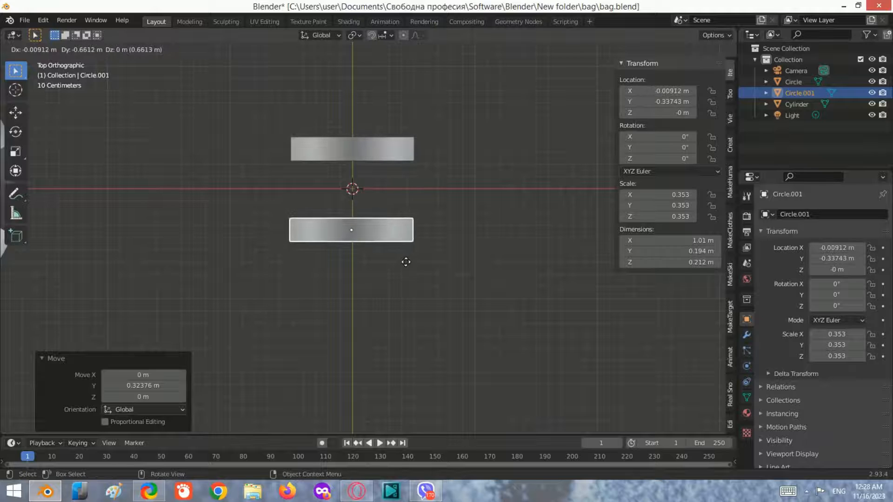
pyautogui.press('y')
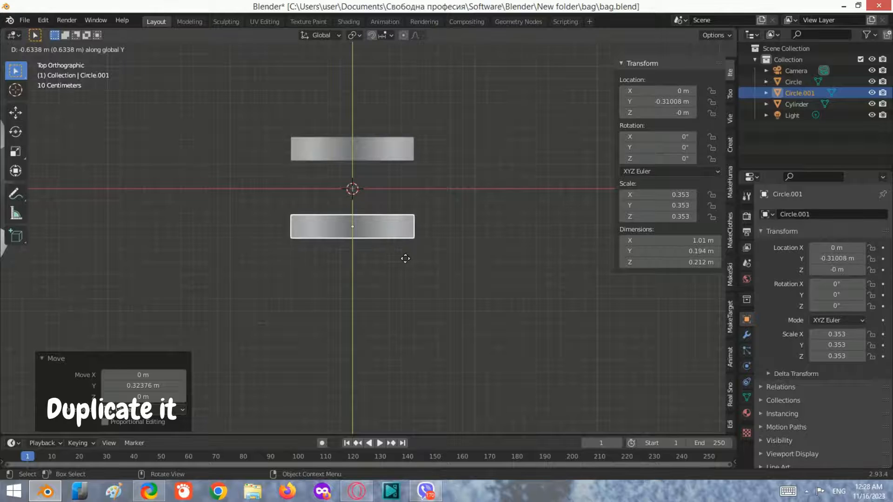
pyautogui.click(404, 259)
# Rotate the duplicated strip 180° about the Z axis and return to the top view
pyautogui.moveTo(404, 259); pyautogui.dragTo(428, 227, button='middle')
pyautogui.write('rz')
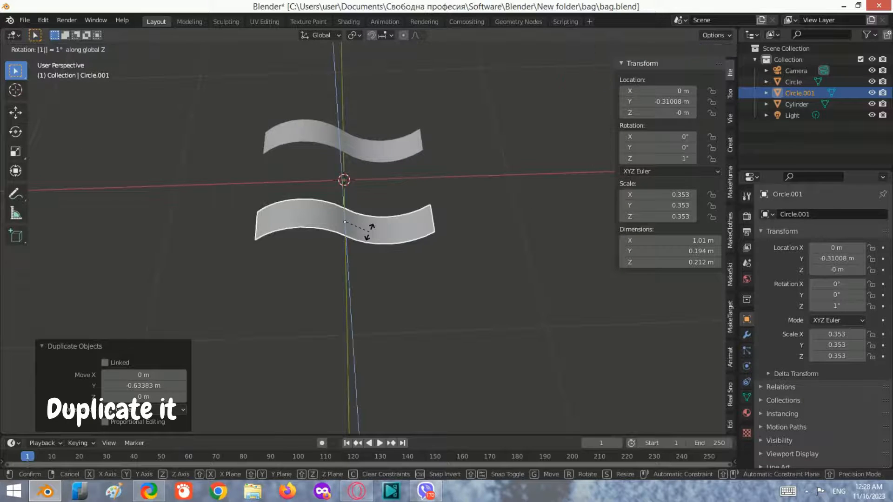
pyautogui.write('180')
pyautogui.press('Return')
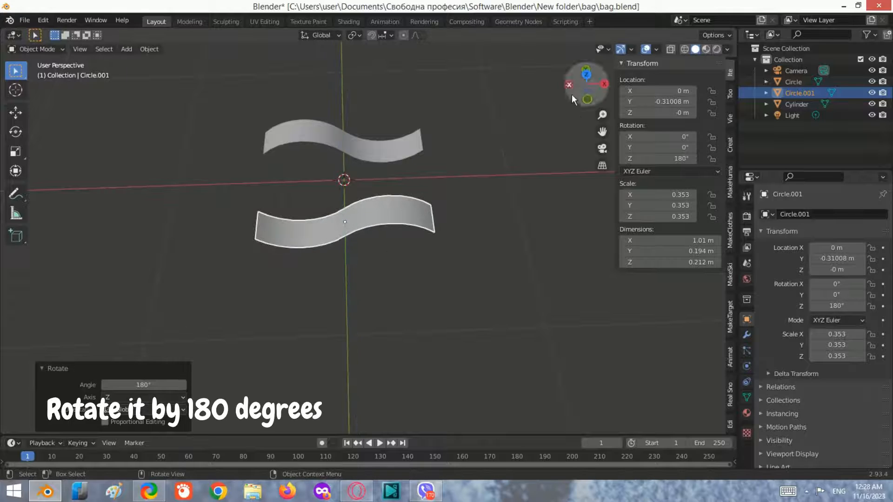
pyautogui.click(585, 80)
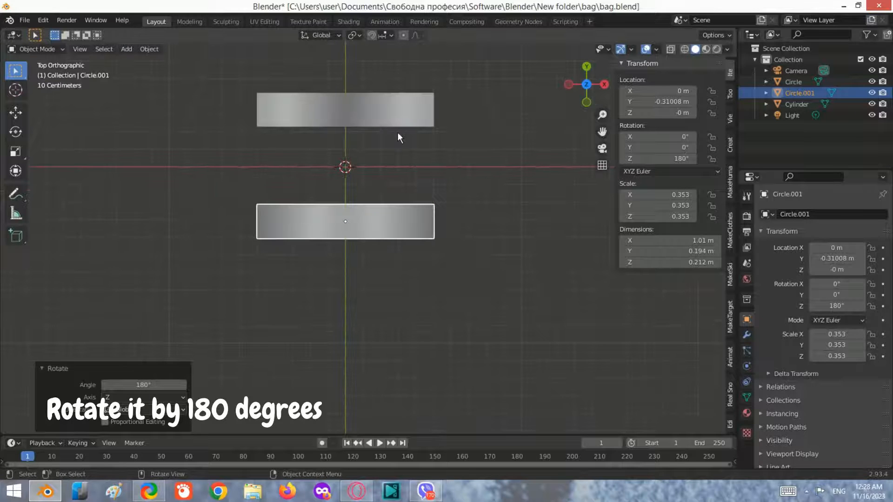
# Join the two parallel strips into one object and display it in wireframe, ending in Object Mode
pyautogui.click(416, 111)
pyautogui.keyDown('shift'); pyautogui.click(401, 219); pyautogui.keyUp('shift')
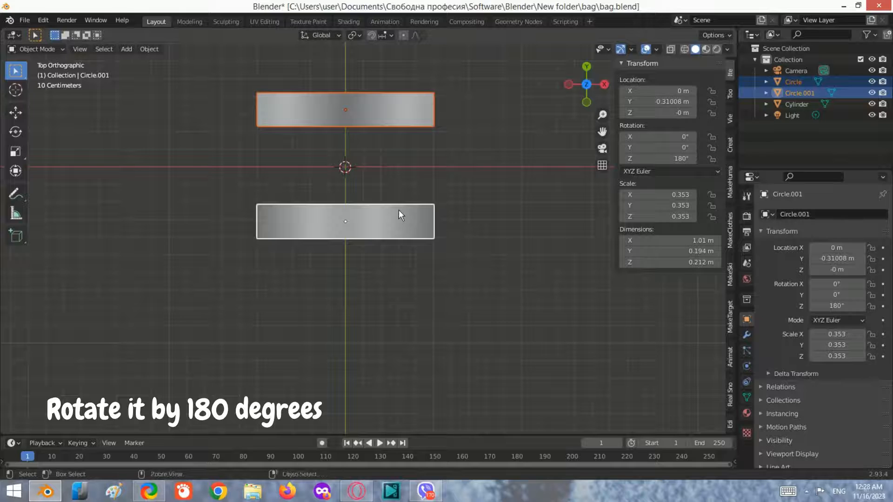
pyautogui.hotkey('ctrl', 'j')
pyautogui.press('Tab')
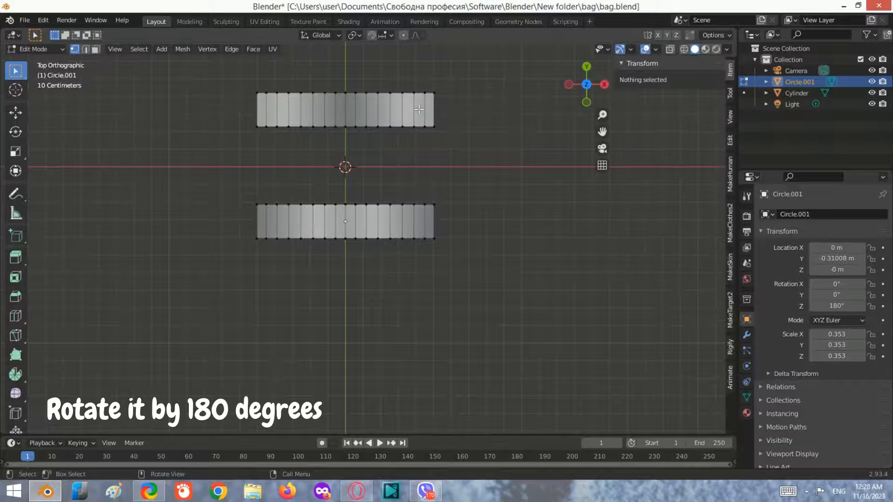
pyautogui.click(684, 49)
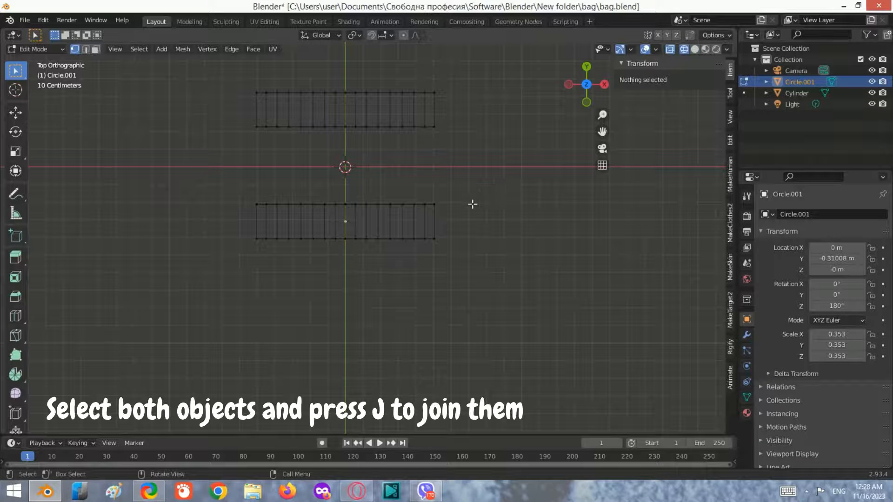
pyautogui.press('Tab')
pyautogui.scroll(-2, 432, 153)
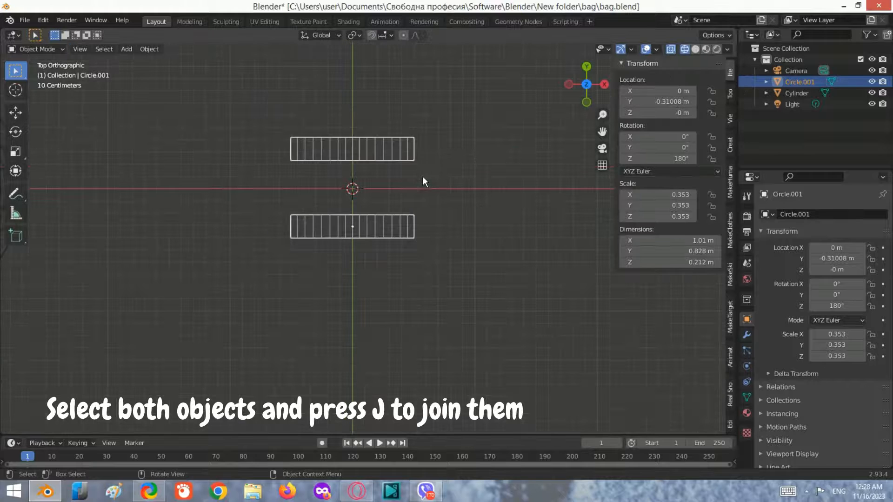
# Duplicate the joined strip pair in place and set the copy's origin to its geometry
pyautogui.hotkey('shift', 'd')
pyautogui.rightClick(480, 186)
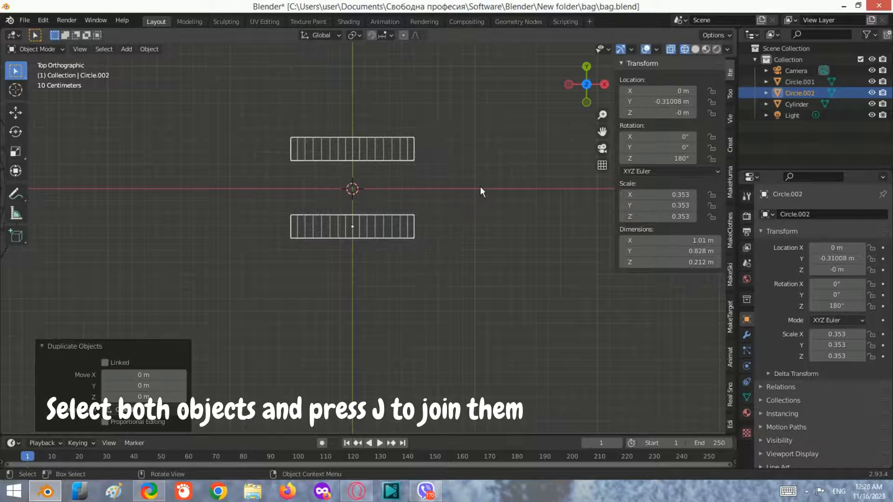
pyautogui.press('r')
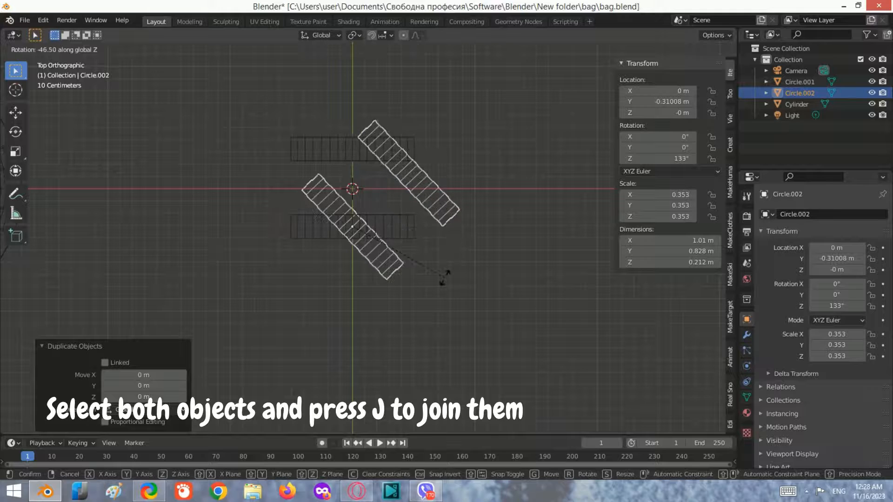
pyautogui.rightClick(445, 277)
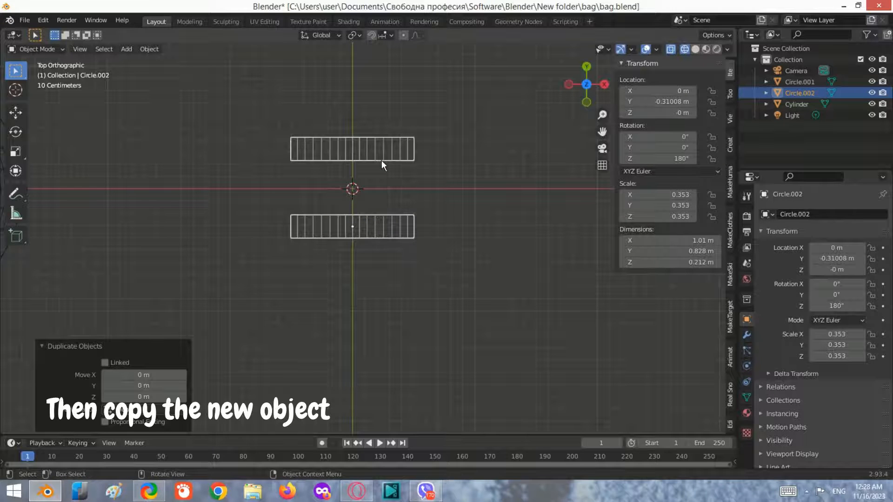
pyautogui.rightClick(376, 149)
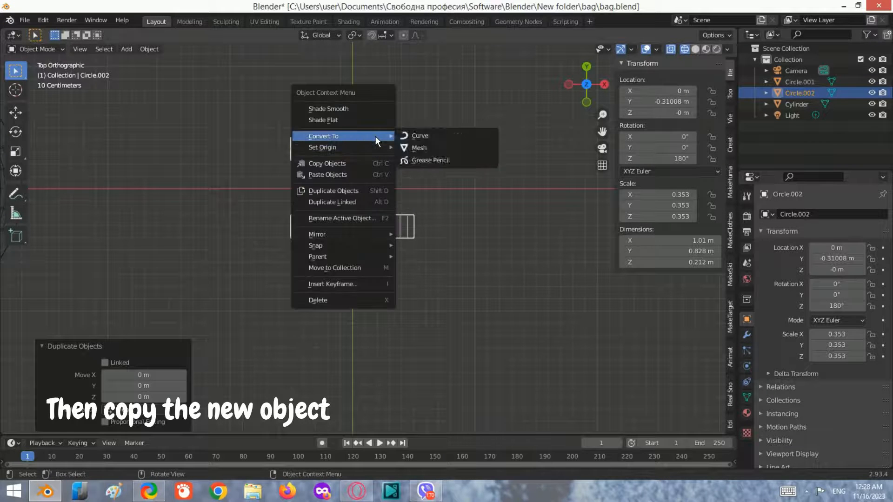
pyautogui.moveTo(375, 148)
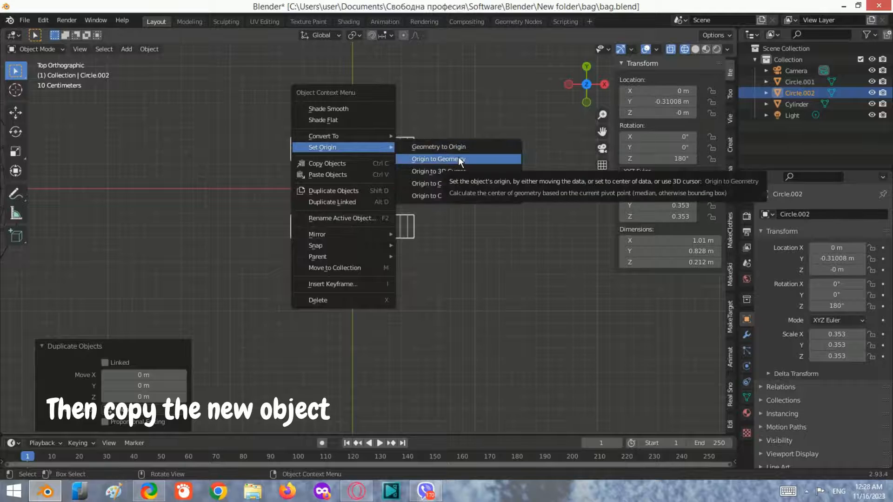
pyautogui.click(459, 159)
# Rotate the duplicated pair 18090° about Z, equivalent to 90°, so it crosses the original pair
pyautogui.press('r')
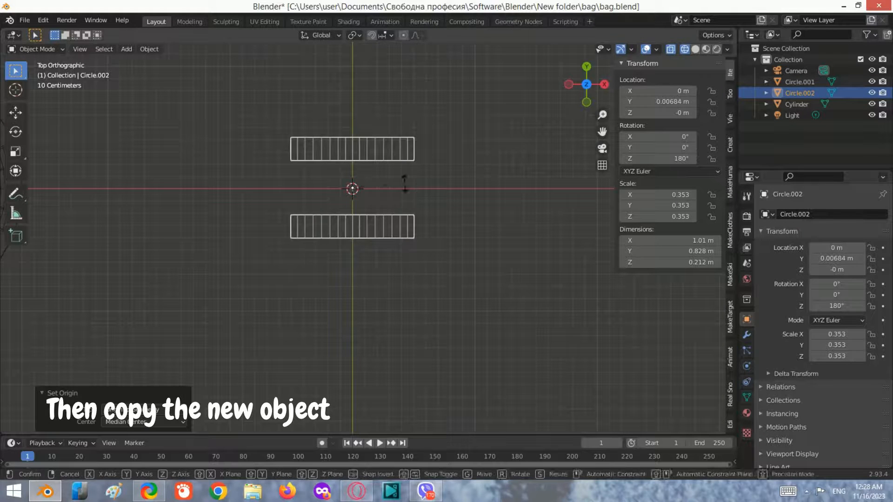
pyautogui.write('180')
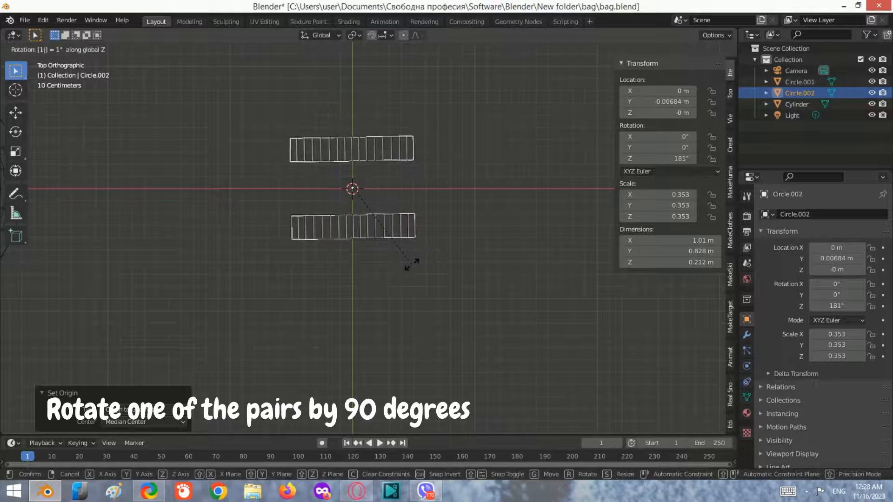
pyautogui.write('90')
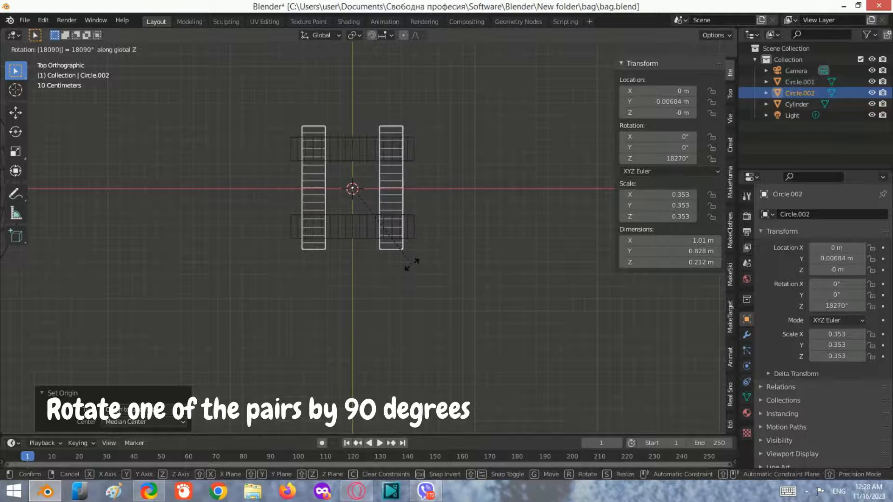
pyautogui.press('Return')
pyautogui.moveTo(366, 152); pyautogui.dragTo(399, 264, button='middle')
# Set the original strip pair's origin to its geometry
pyautogui.click(275, 143)
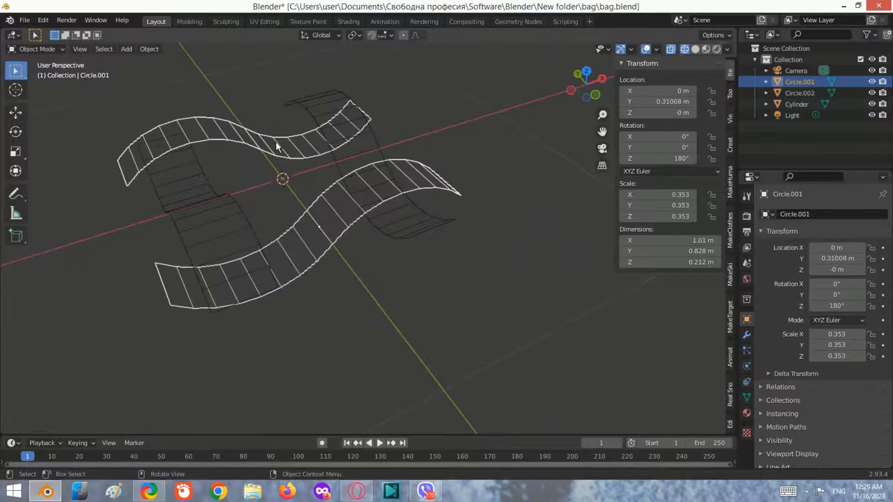
pyautogui.rightClick(276, 143)
pyautogui.moveTo(275, 141)
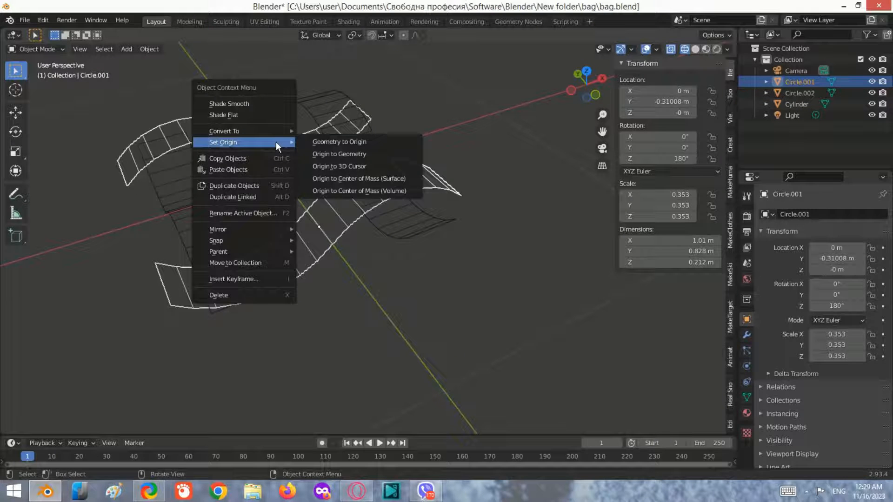
pyautogui.click(351, 154)
# Switch to solid shading, select both crossing strip pairs, and join them into one object
pyautogui.moveTo(455, 188); pyautogui.dragTo(596, 97, button='middle')
pyautogui.click(695, 49)
pyautogui.moveTo(496, 180)
pyautogui.mouseDown(button='middle')
pyautogui.moveTo(388, 147)
pyautogui.moveTo(411, 131)
pyautogui.moveTo(330, 189)
pyautogui.moveTo(239, 194)
pyautogui.moveTo(476, 216)
pyautogui.moveTo(355, 256)
pyautogui.mouseUp(button='middle')
pyautogui.keyDown('shift'); pyautogui.click(356, 228); pyautogui.keyUp('shift')
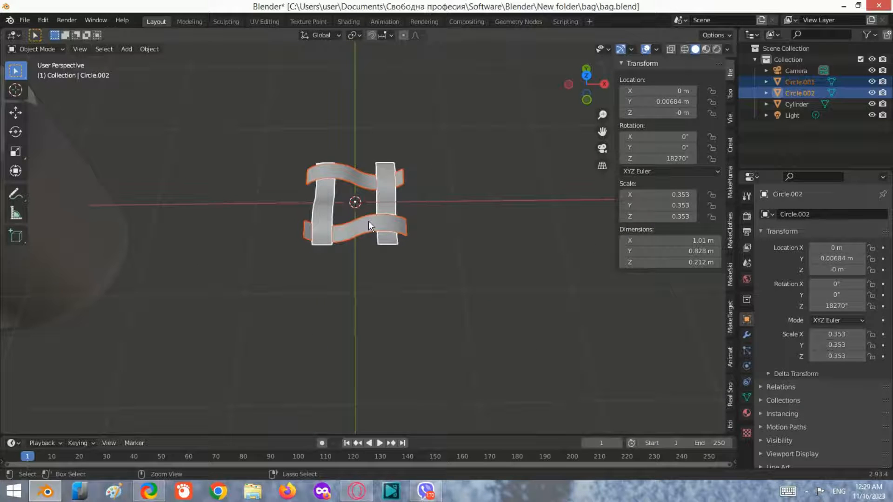
pyautogui.hotkey('ctrl', 'j')
# Flatten the joined weave along the Z axis to a Z scale of about 0.102
pyautogui.click(587, 100)
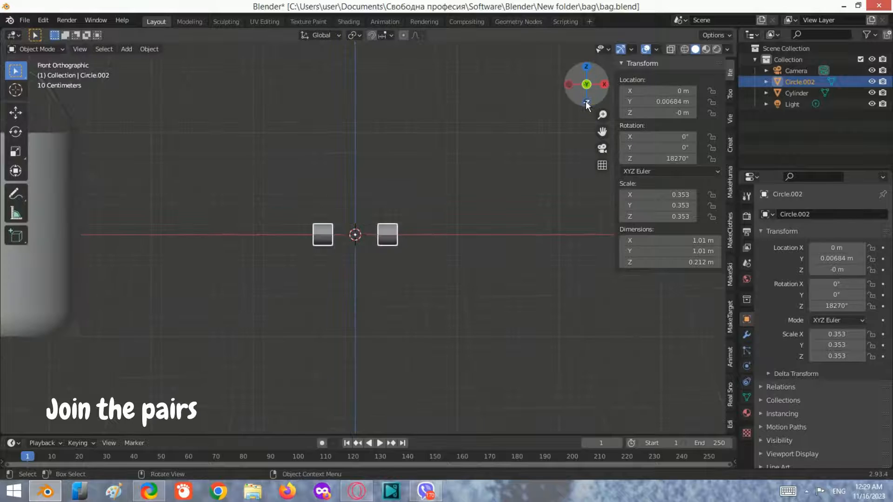
pyautogui.click(586, 86)
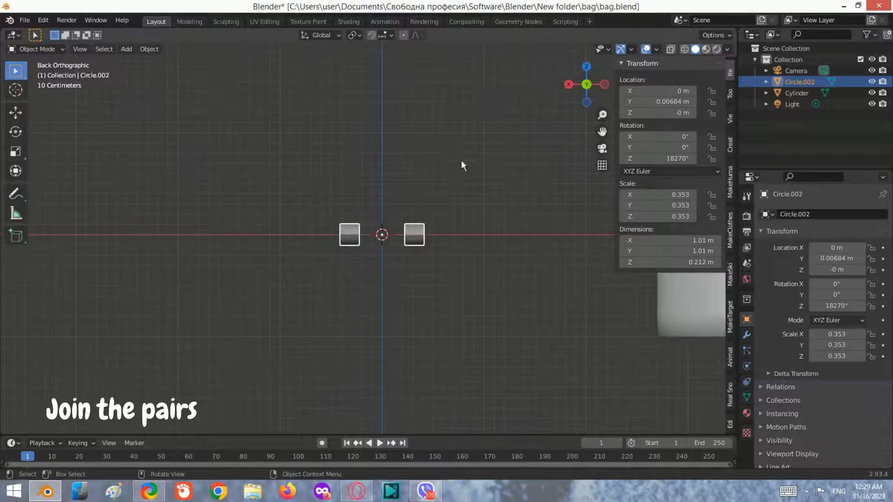
pyautogui.moveTo(462, 165); pyautogui.dragTo(446, 262, button='middle')
pyautogui.press('s')
pyautogui.press('z')
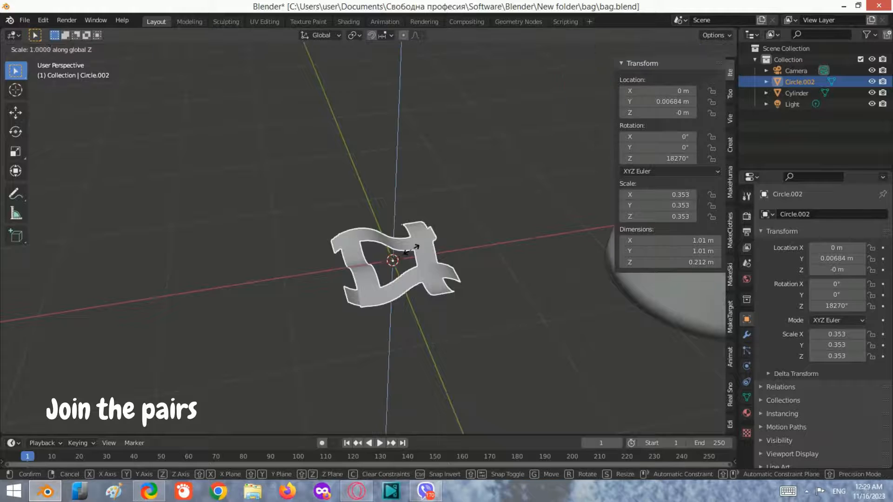
pyautogui.click(418, 260)
pyautogui.moveTo(418, 261); pyautogui.dragTo(503, 324, button='middle')
pyautogui.press('s')
pyautogui.press('z')
pyautogui.click(365, 277)
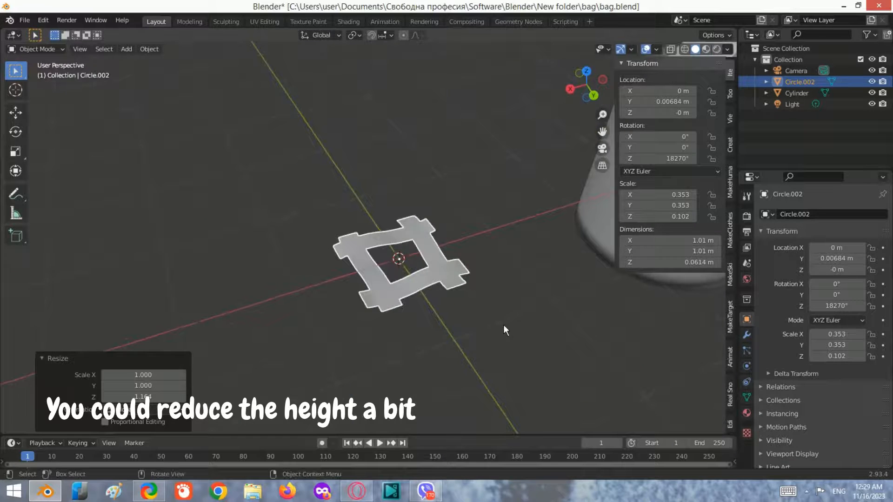
# Deselect the flattened weave and display it in wireframe shading from an angled view
pyautogui.click(501, 324)
pyautogui.scroll(6, 413, 235)
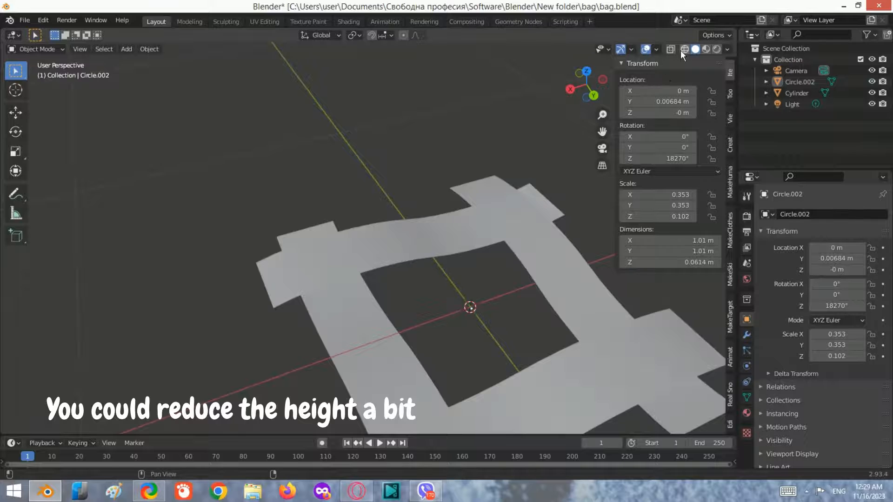
pyautogui.click(684, 50)
pyautogui.moveTo(468, 239)
pyautogui.mouseDown(button='middle')
pyautogui.moveTo(420, 201)
pyautogui.moveTo(374, 190)
pyautogui.moveTo(371, 224)
pyautogui.moveTo(423, 163)
pyautogui.moveTo(461, 237)
pyautogui.mouseUp(button='middle')
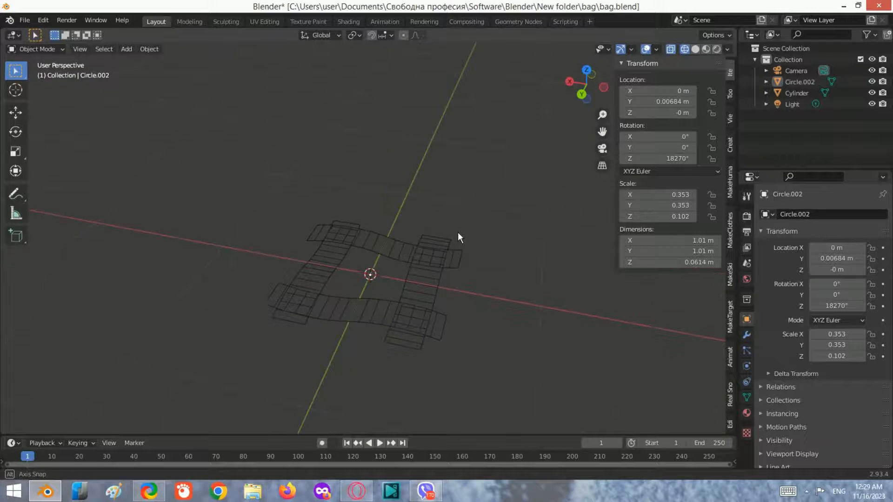
pyautogui.click(809, 489)
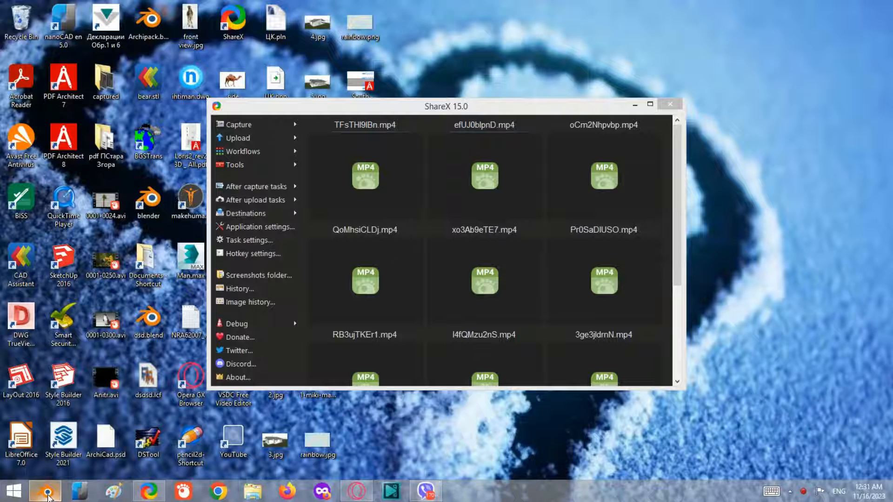
pyautogui.click(47, 494)
# Select the flattened woven unit beside the basket and scale it down uniformly to less than half its size
pyautogui.moveTo(478, 292); pyautogui.dragTo(448, 276, button='middle')
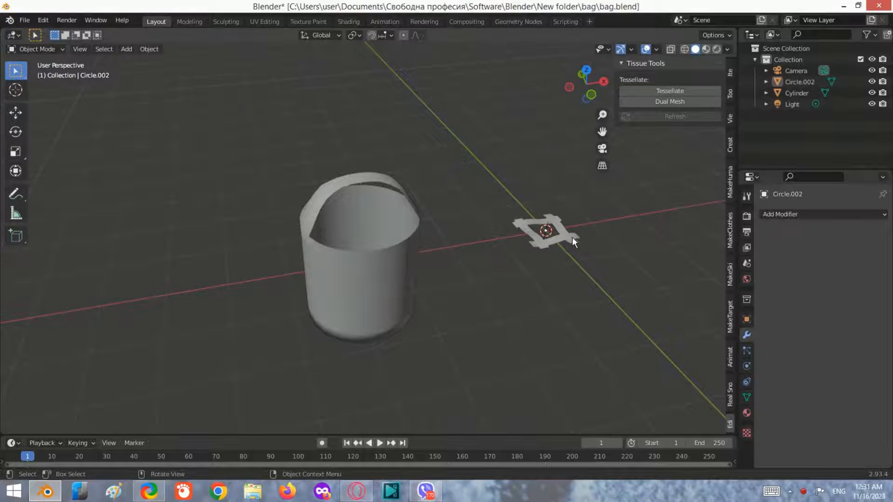
pyautogui.moveTo(607, 250); pyautogui.dragTo(618, 305, button='middle')
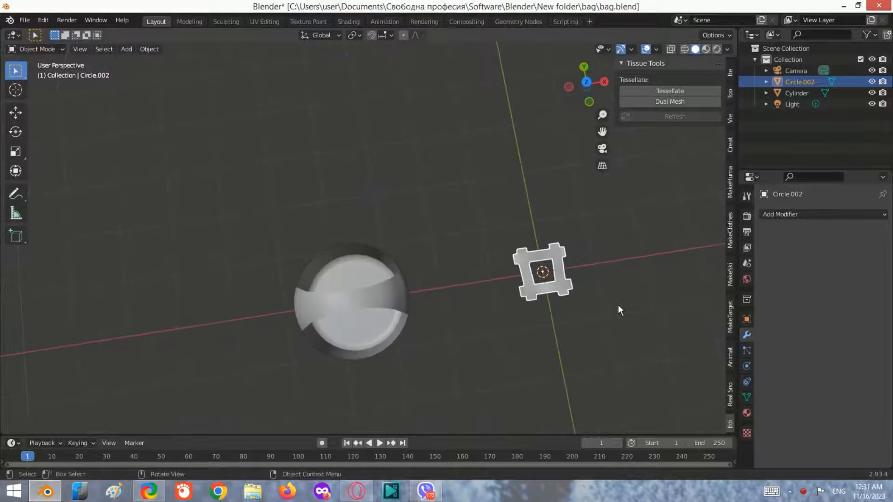
pyautogui.press('s')
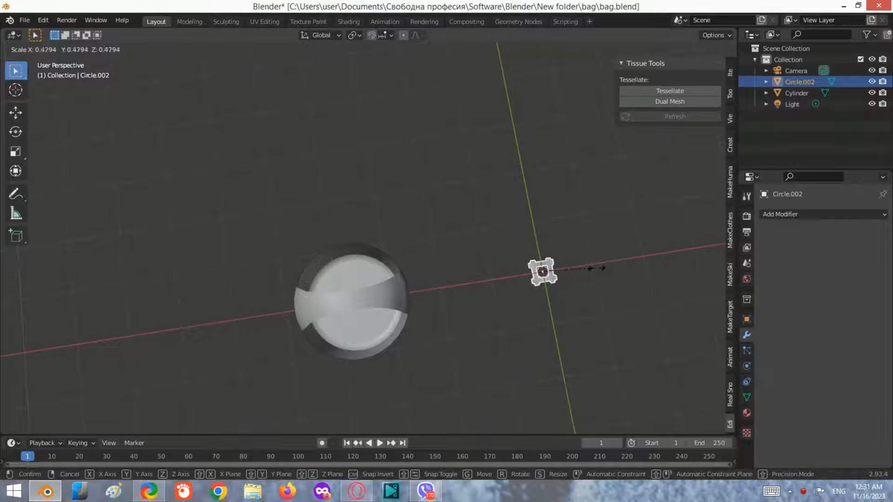
pyautogui.click(594, 268)
pyautogui.press('s')
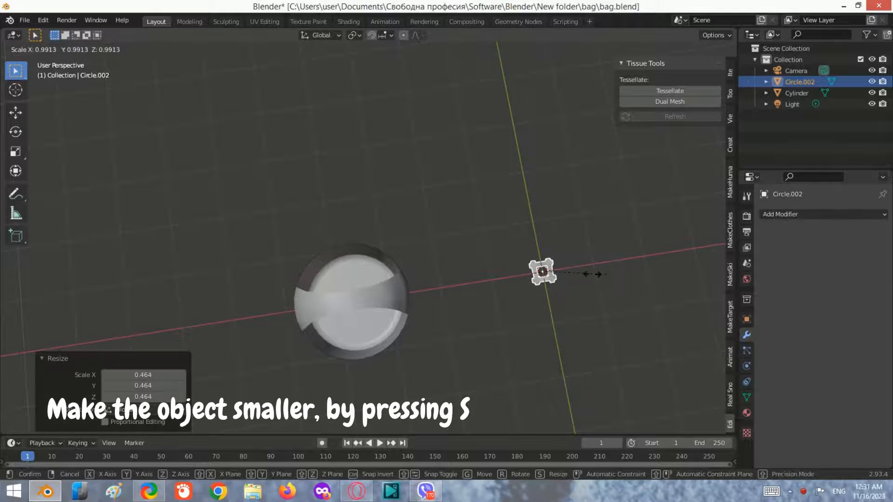
pyautogui.press('Escape')
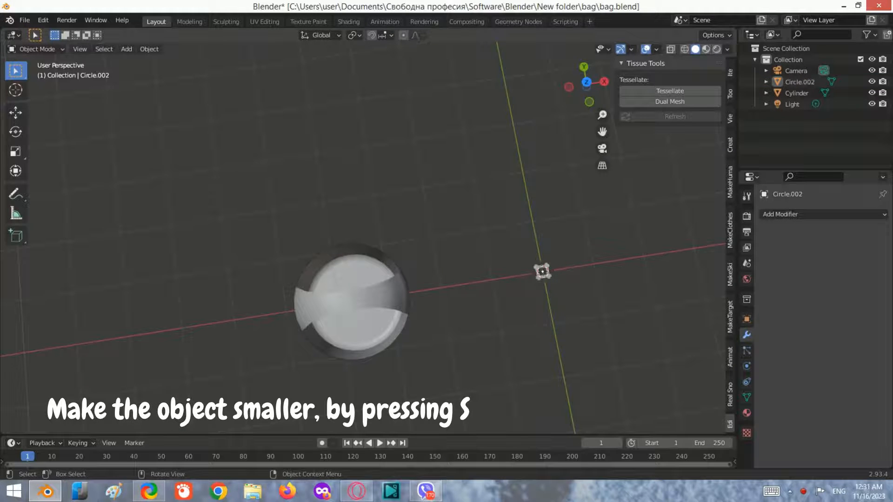
# Search the add-on preferences for "Tiss" and check whether the Mesh: Tissue add-on is enabled, closing the preferences when done
pyautogui.click(42, 20)
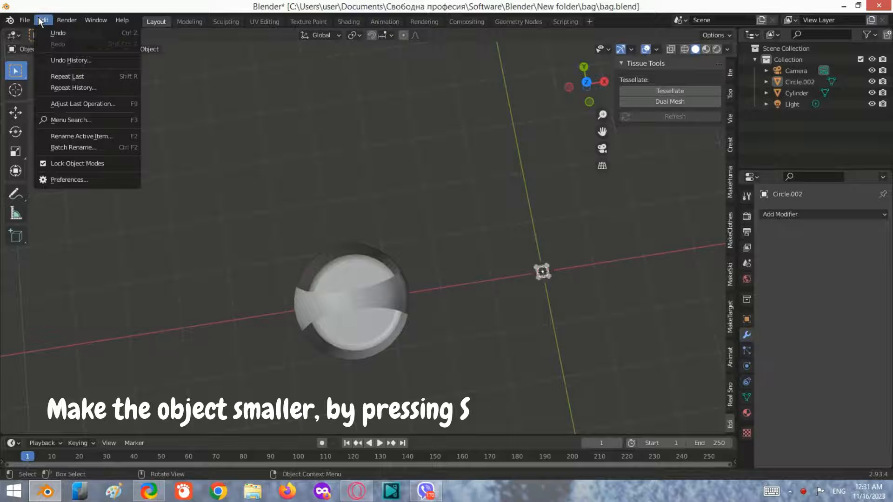
pyautogui.click(61, 180)
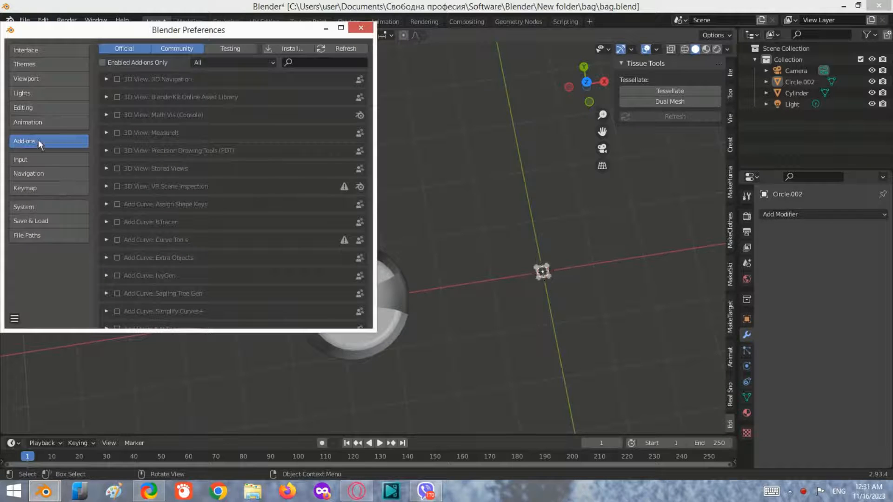
pyautogui.click(318, 63)
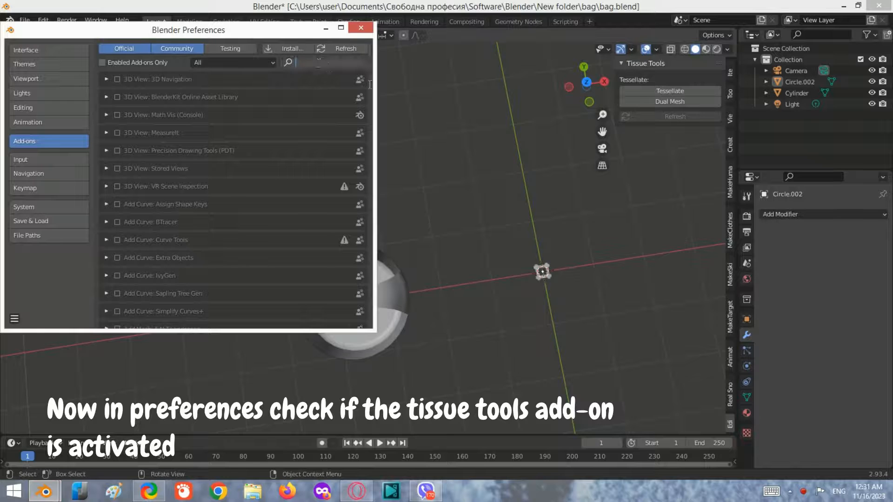
pyautogui.write('t')
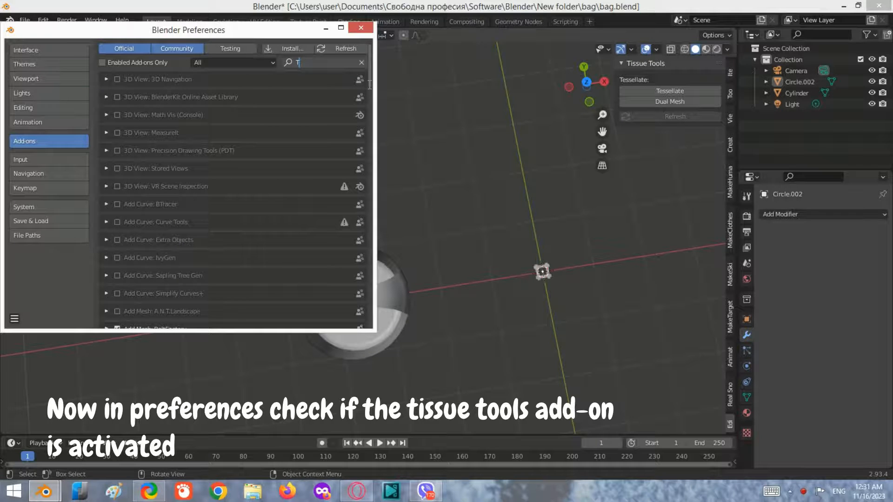
pyautogui.write('i')
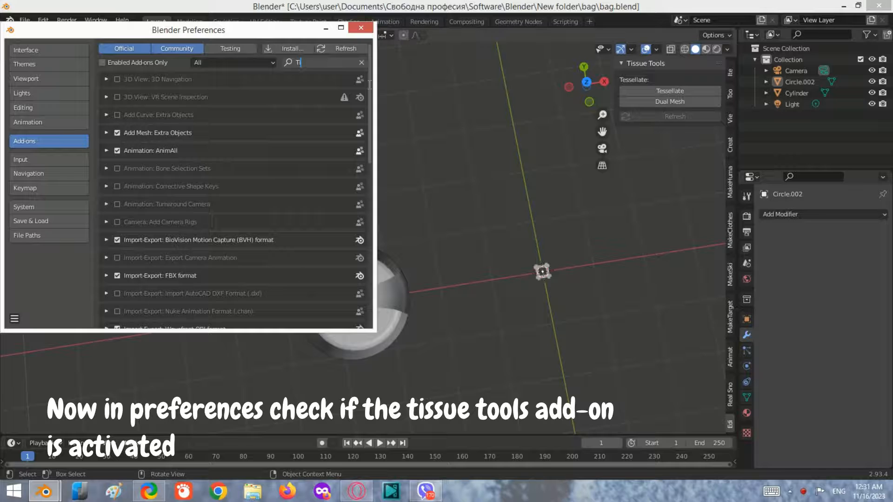
pyautogui.write('ss')
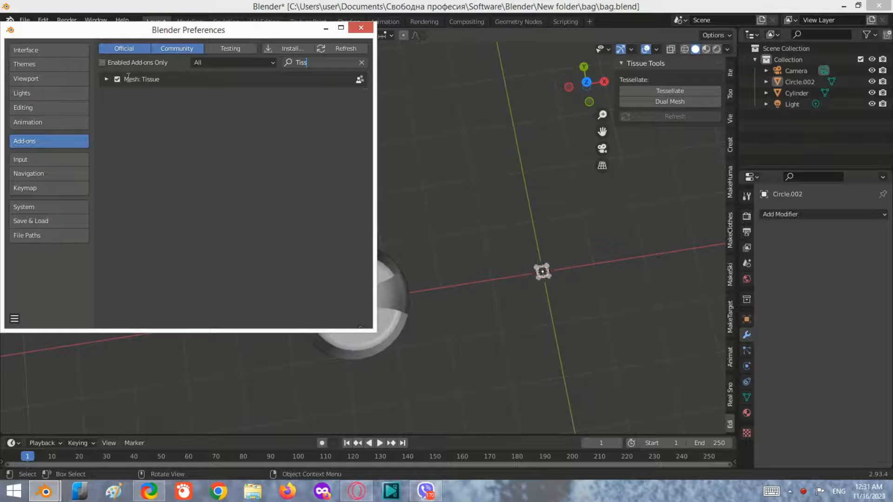
pyautogui.click(361, 27)
# In wireframe shading, tessellate the basket with the default Tissue settings, using Circle.002 as the component and Cylinder as the active base
pyautogui.moveTo(534, 348); pyautogui.dragTo(519, 220, button='middle')
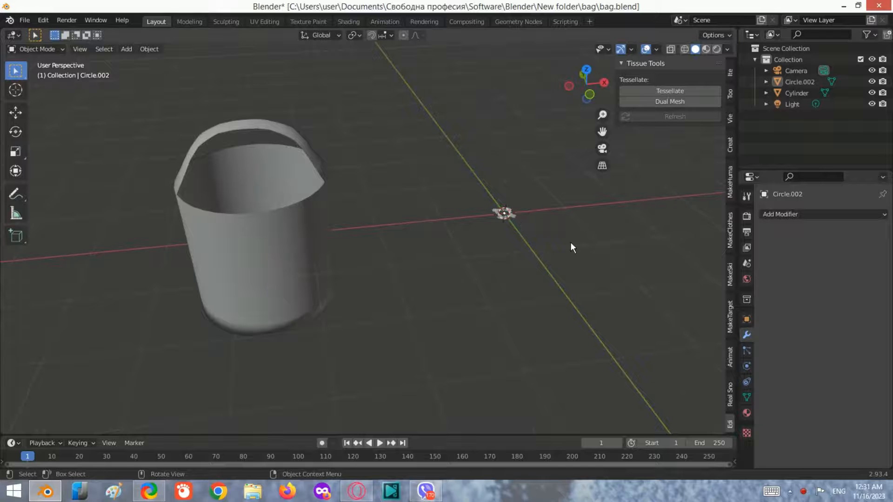
pyautogui.click(813, 82)
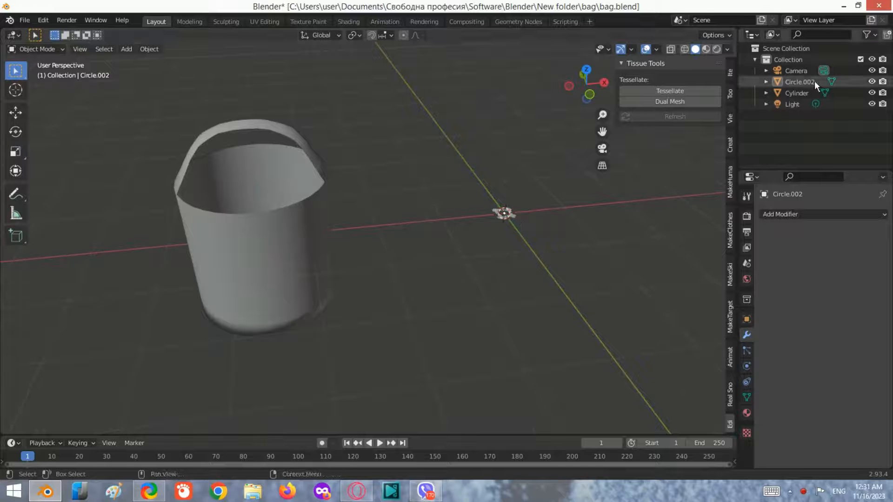
pyautogui.click(684, 48)
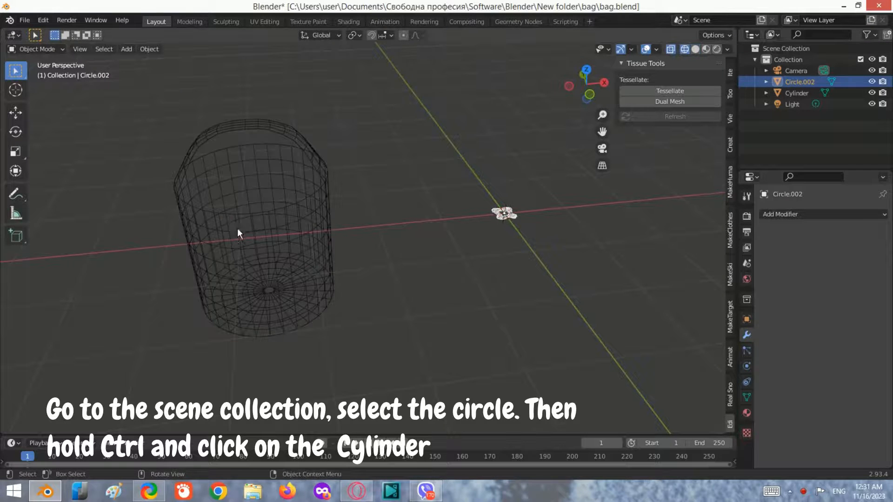
pyautogui.keyDown('ctrl'); pyautogui.click(796, 93); pyautogui.keyUp('ctrl')
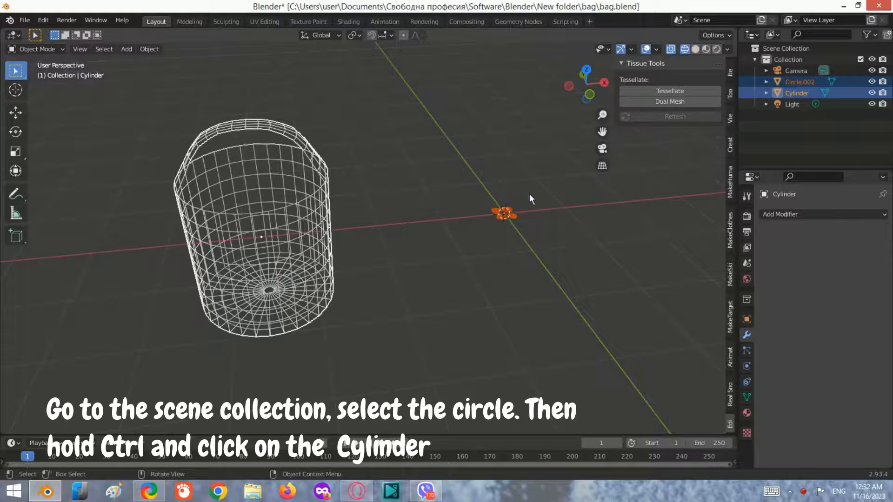
pyautogui.click(655, 91)
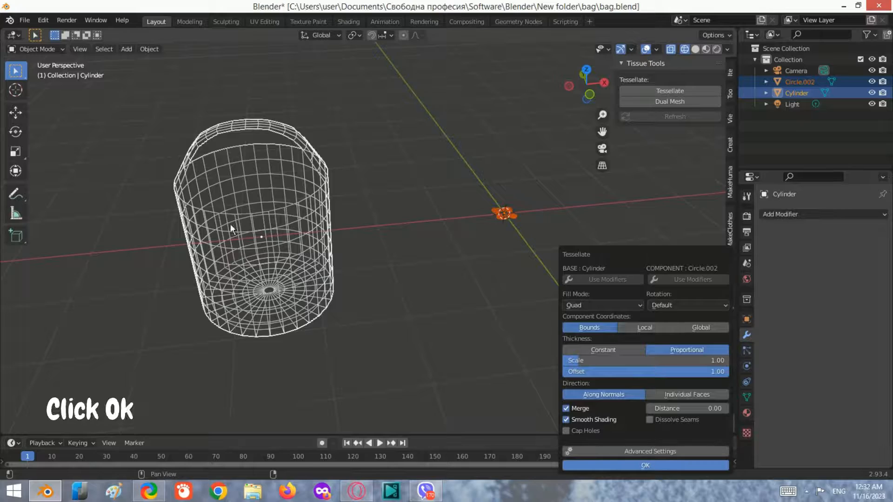
pyautogui.scroll(-1, 476, 194)
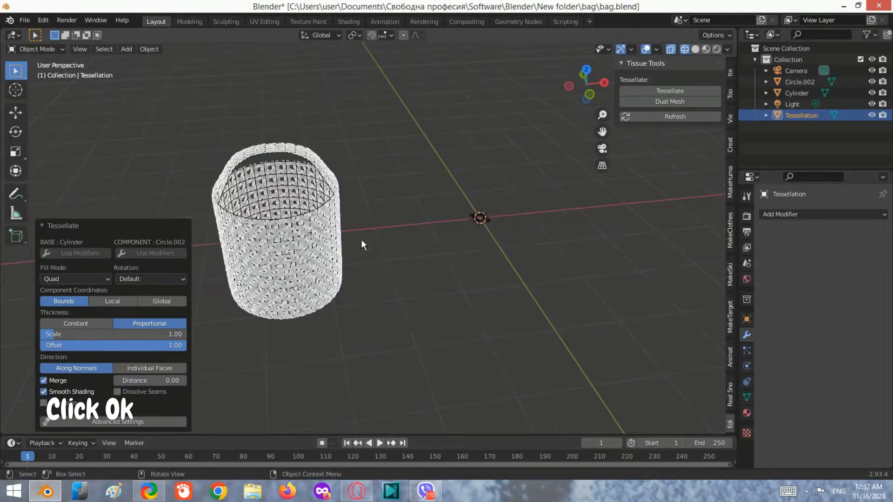
pyautogui.scroll(6, 397, 197)
pyautogui.moveTo(284, 221)
pyautogui.keyDown('shift'); pyautogui.mouseDown(button='middle')
pyautogui.moveTo(396, 196)
pyautogui.moveTo(457, 169)
pyautogui.moveTo(441, 201)
pyautogui.moveTo(424, 197)
pyautogui.mouseUp(button='middle'); pyautogui.keyUp('shift')
pyautogui.scroll(-3, 441, 202)
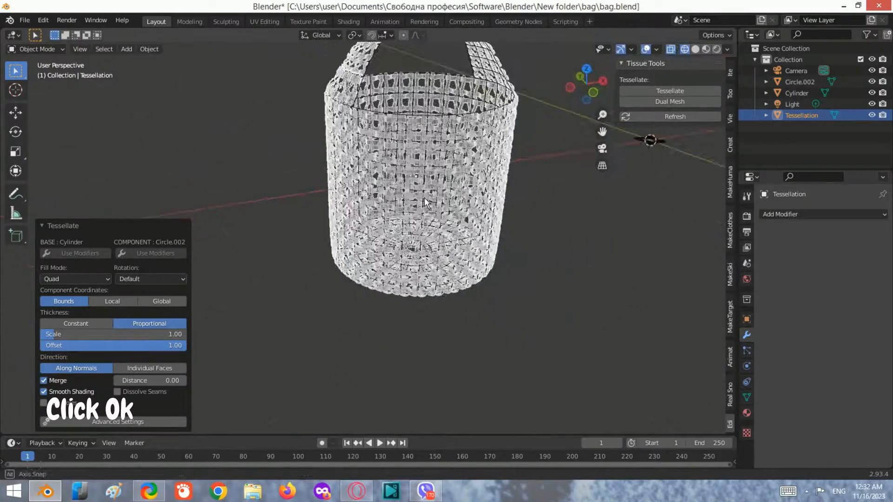
# Return to solid shading with nothing selected and hide the original Cylinder inside the woven basket
pyautogui.click(694, 49)
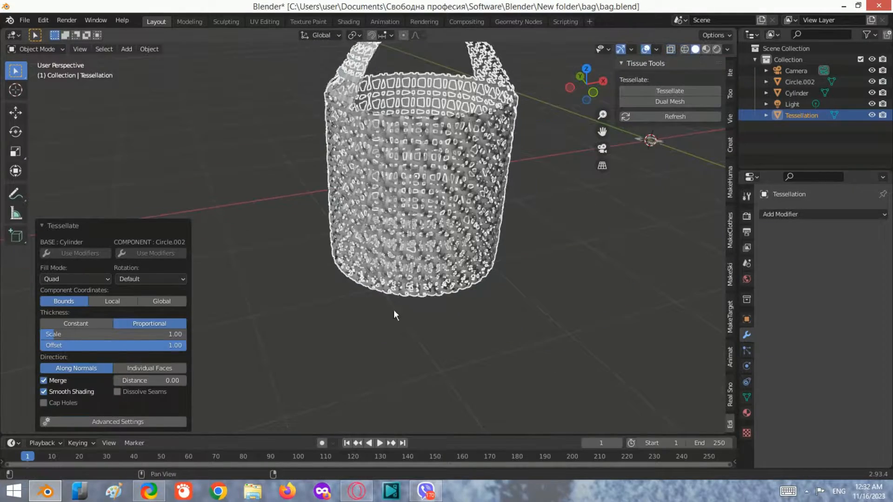
pyautogui.click(501, 324)
pyautogui.moveTo(502, 323); pyautogui.dragTo(472, 273, button='middle')
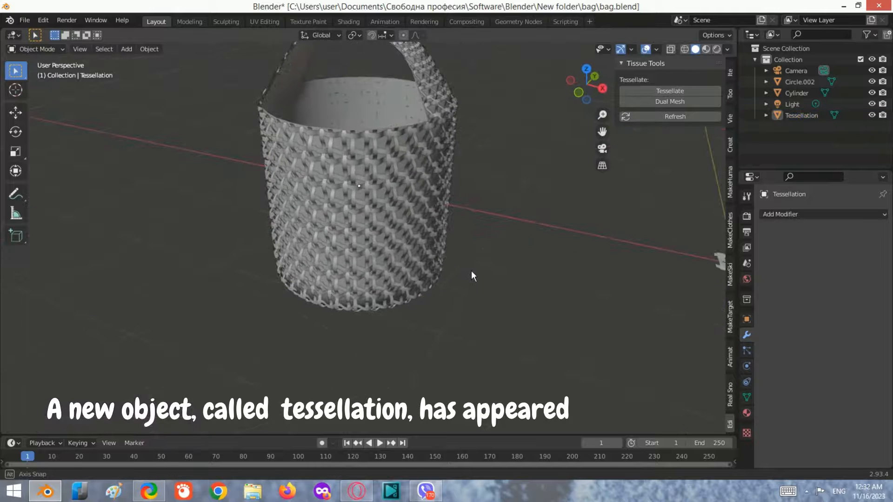
pyautogui.click(872, 93)
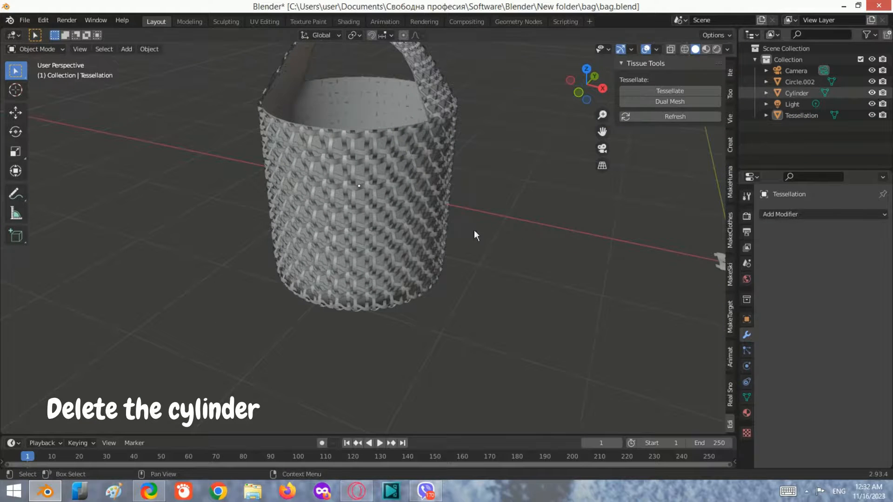
pyautogui.moveTo(474, 234); pyautogui.dragTo(366, 309, button='middle')
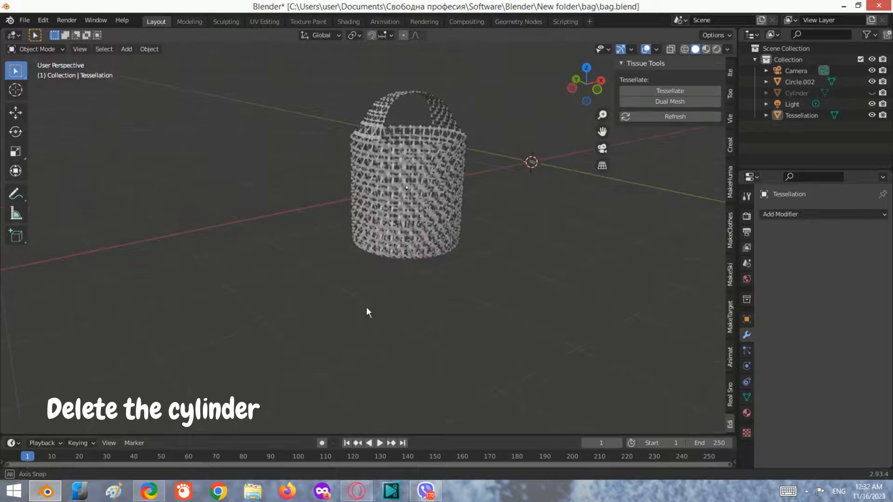
# Select the woven basket and add a Solidify modifier to it
pyautogui.click(425, 216)
pyautogui.click(821, 214)
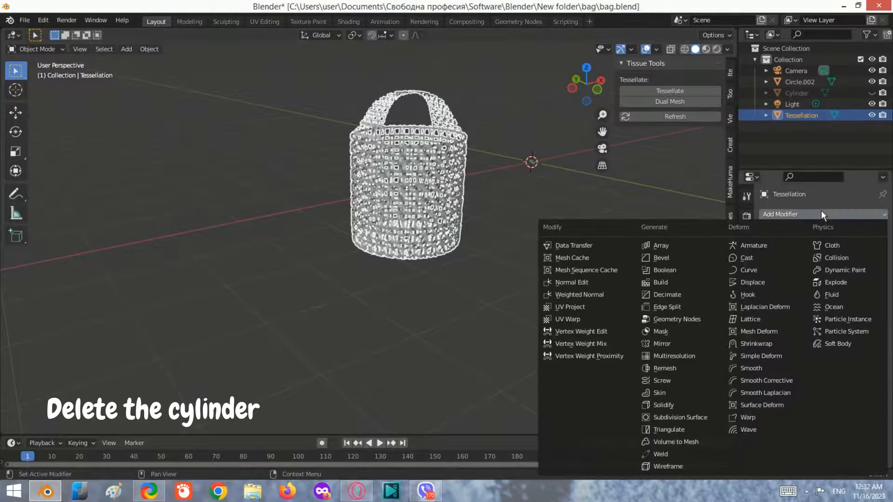
pyautogui.click(681, 404)
pyautogui.scroll(3, 467, 126)
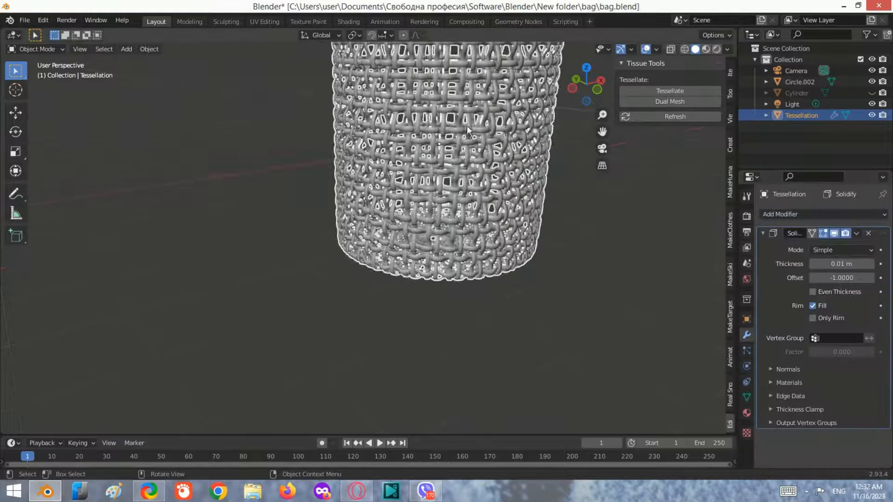
pyautogui.keyDown('shift'); pyautogui.moveTo(426, 220); pyautogui.dragTo(417, 258, button='middle'); pyautogui.keyUp('shift')
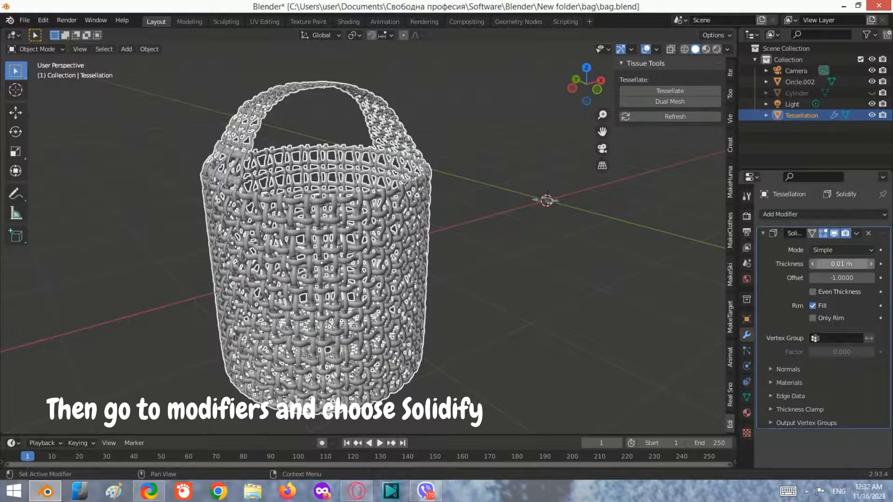
# Set the Solidify thickness to -0.02 m, deselect the basket, and inspect the weave on its handle and inside
pyautogui.moveTo(855, 264); pyautogui.dragTo(839, 265)
pyautogui.doubleClick(847, 264)
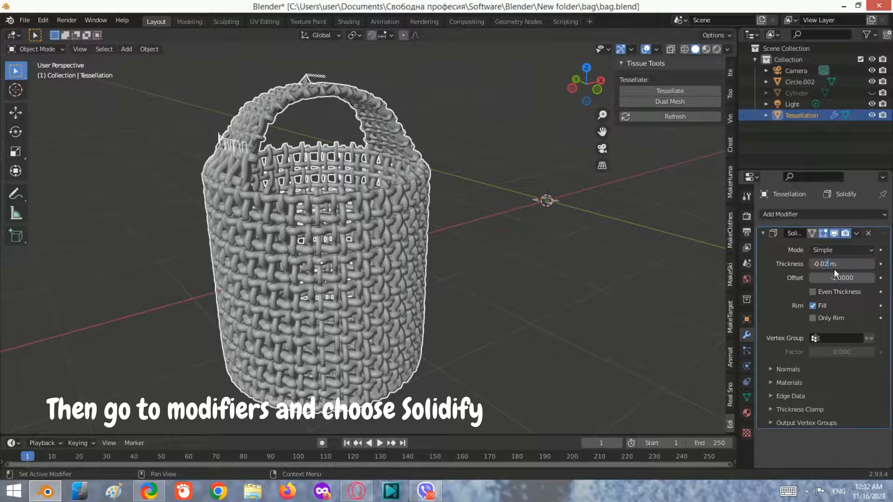
pyautogui.press('Return')
pyautogui.click(534, 242)
pyautogui.moveTo(561, 216); pyautogui.dragTo(355, 183, button='middle')
pyautogui.scroll(3, 345, 174)
pyautogui.moveTo(314, 121); pyautogui.dragTo(326, 135, button='middle')
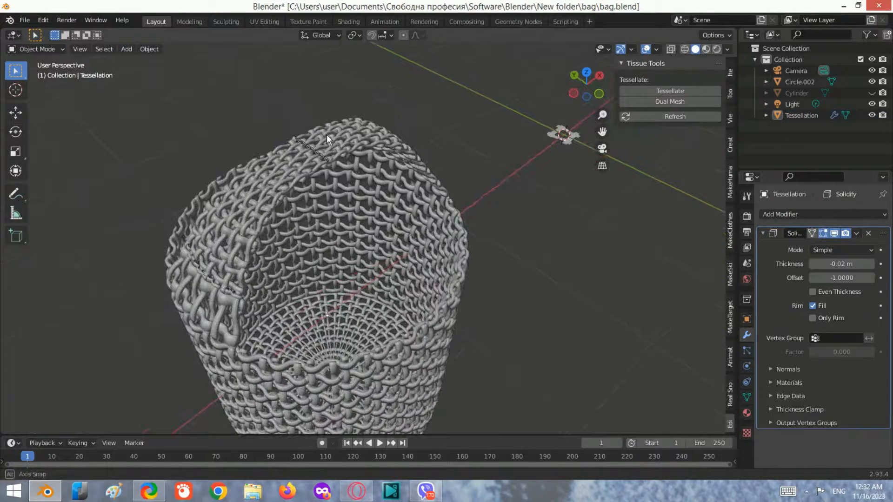
pyautogui.scroll(3, 309, 151)
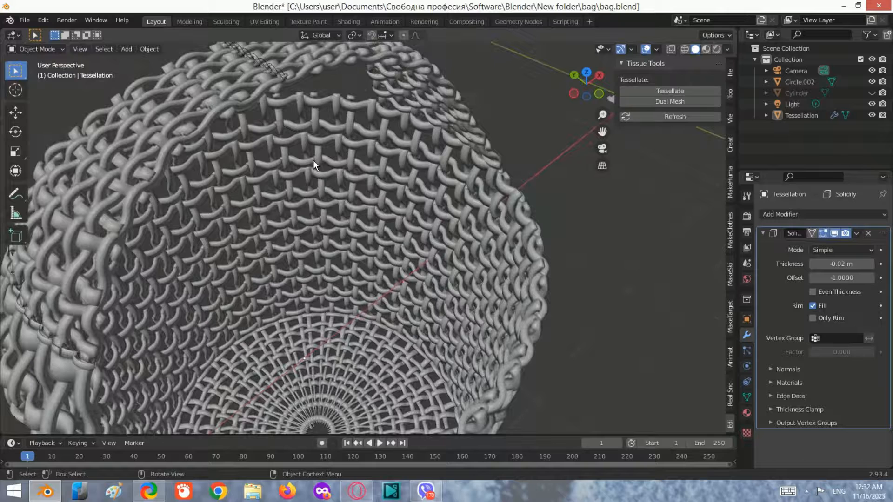
pyautogui.scroll(-3, 336, 158)
# Set the woven basket's Solidify thickness to -0.01 m and view the whole basket from the side
pyautogui.click(818, 263)
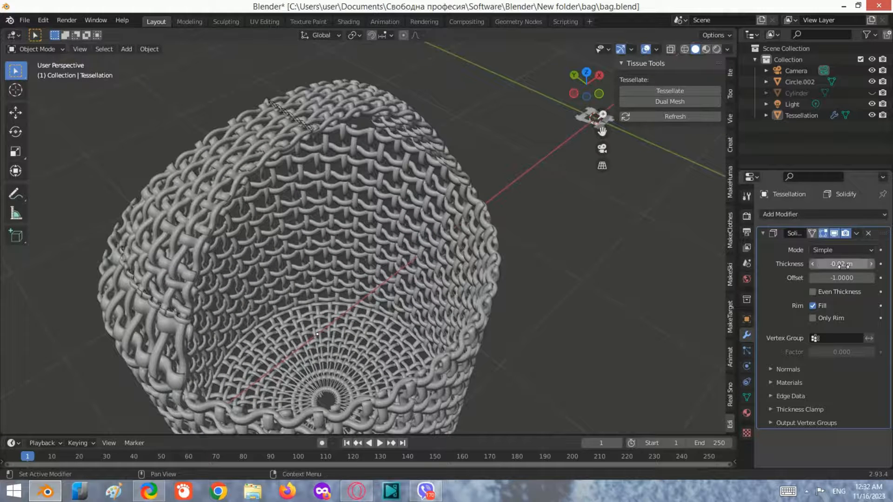
pyautogui.click(826, 263)
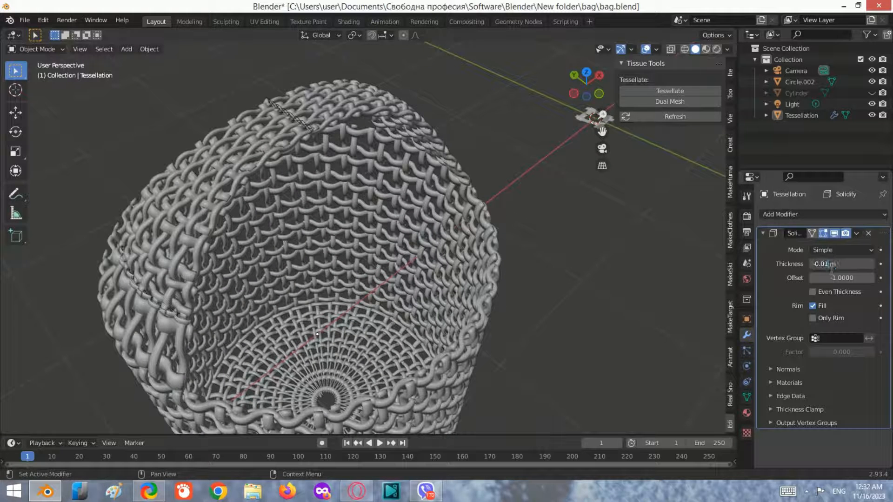
pyautogui.press('Return')
pyautogui.moveTo(462, 93); pyautogui.dragTo(387, 216, button='middle')
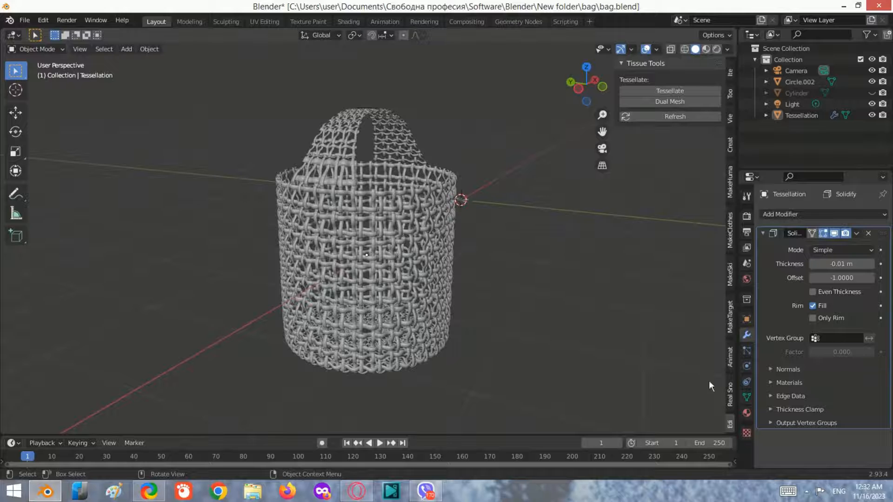
# Give the woven basket a new material with an orange base color (hue 0.072, saturation 1.000, value 0.800) and specular 0.092
pyautogui.click(746, 412)
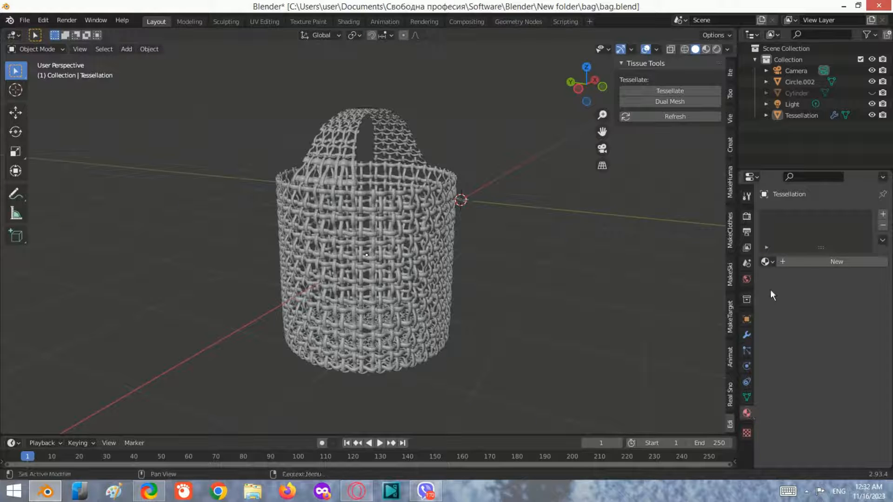
pyautogui.click(803, 261)
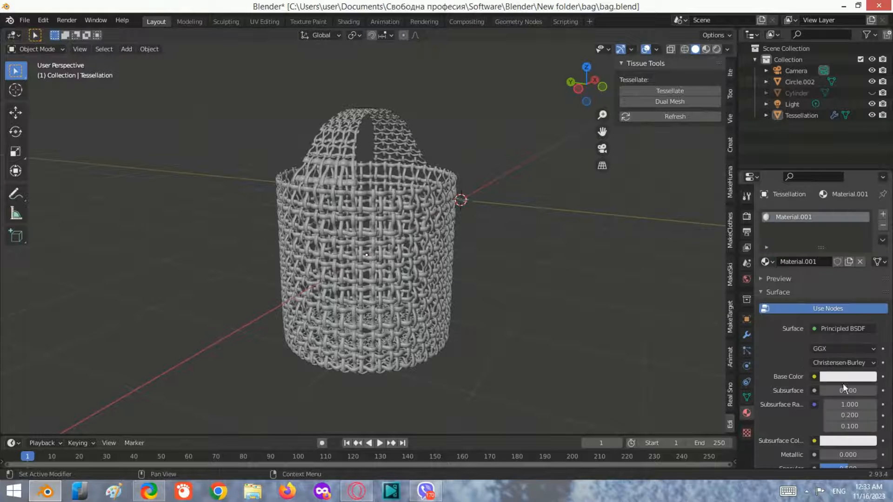
pyautogui.click(840, 376)
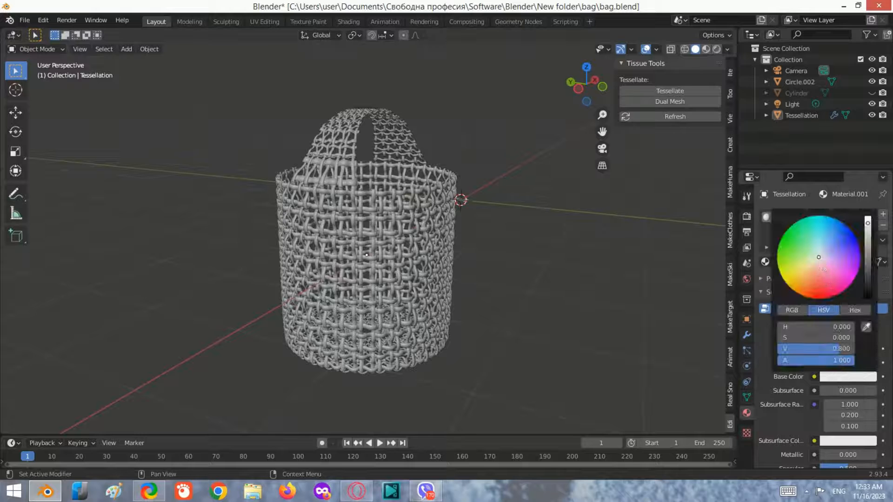
pyautogui.moveTo(822, 268); pyautogui.dragTo(791, 288)
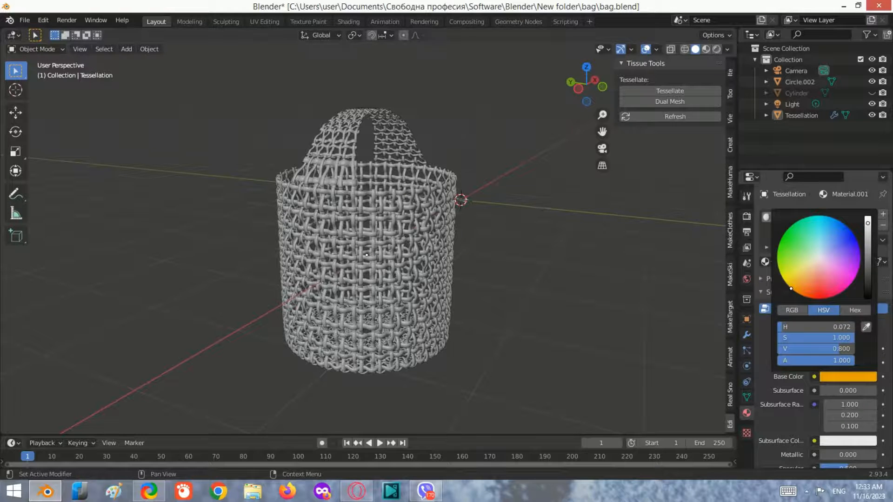
pyautogui.scroll(-2, 814, 410)
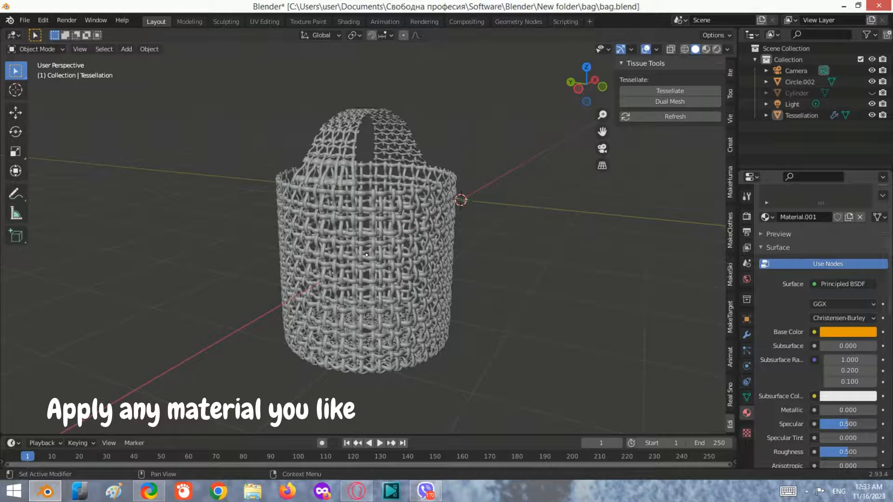
pyautogui.moveTo(847, 423); pyautogui.dragTo(824, 423)
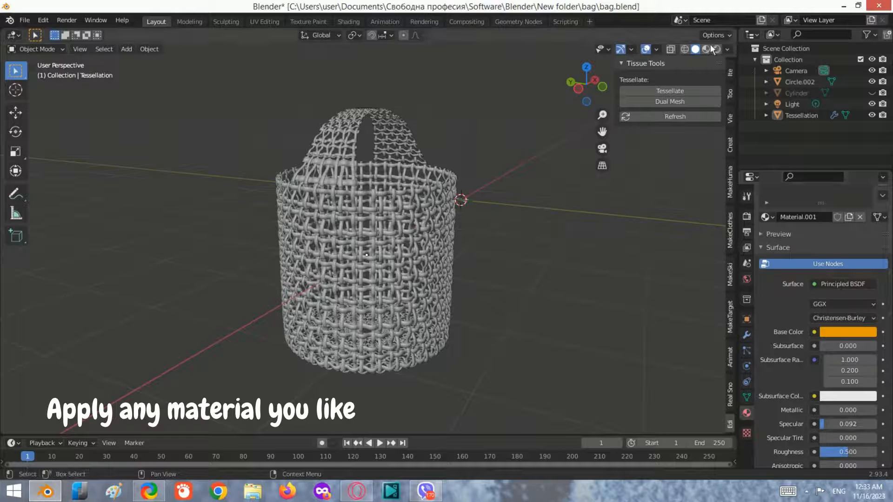
# Switch the viewport to Material Preview shading, deselect the woven basket, and view it from the side where the handle's arch shows
pyautogui.click(418, 203)
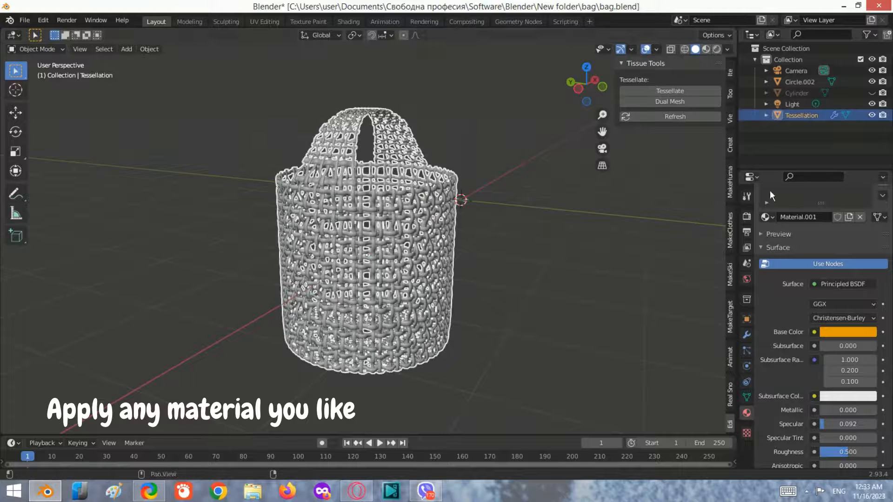
pyautogui.scroll(2, 804, 211)
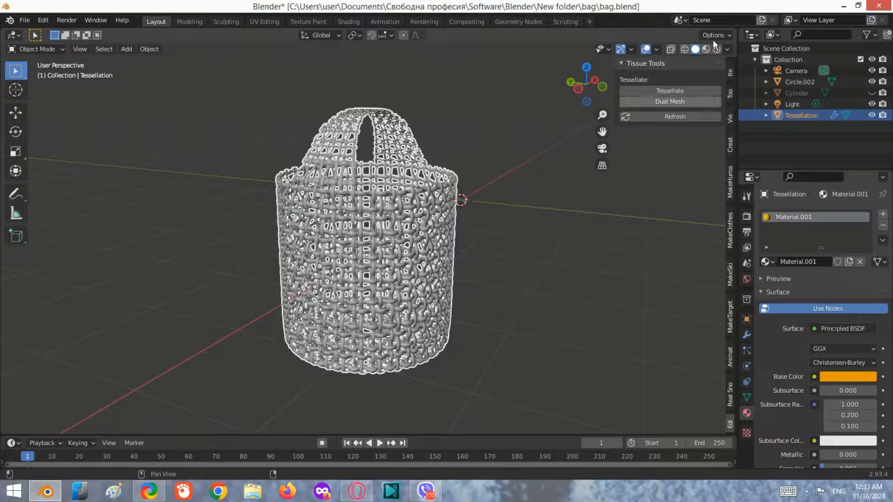
pyautogui.click(705, 49)
pyautogui.click(497, 227)
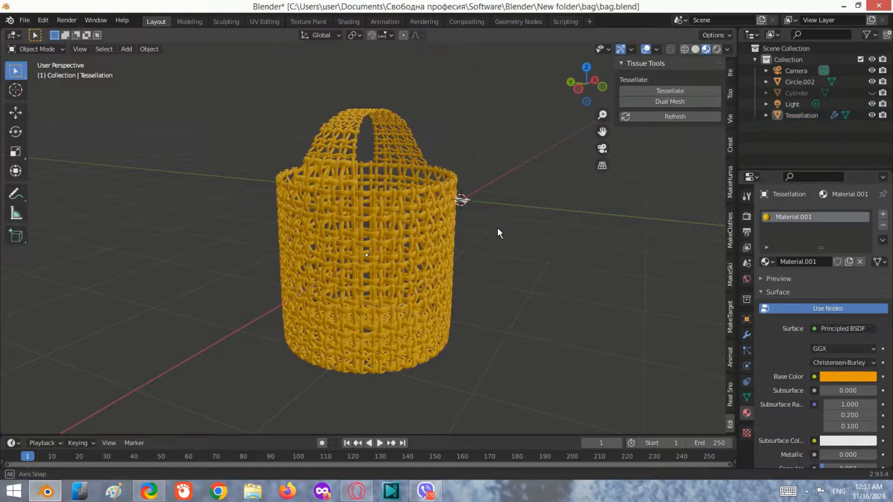
pyautogui.moveTo(497, 228); pyautogui.dragTo(641, 230, button='middle')
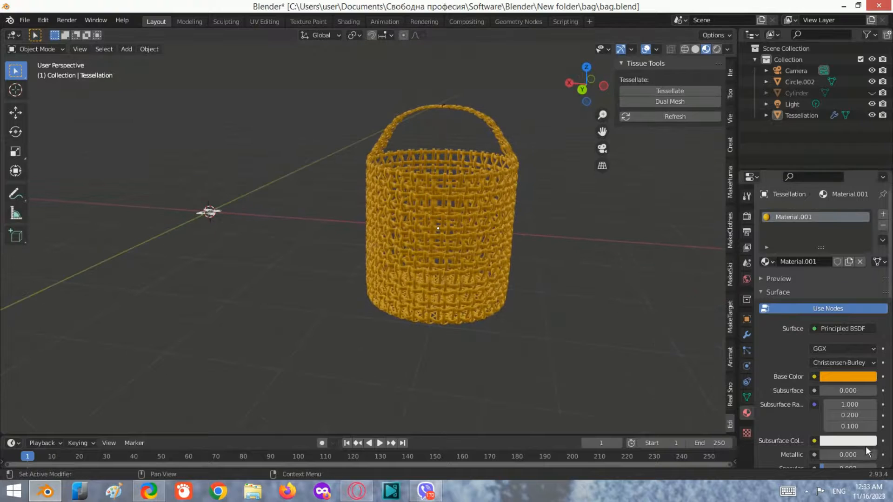
pyautogui.click(807, 492)
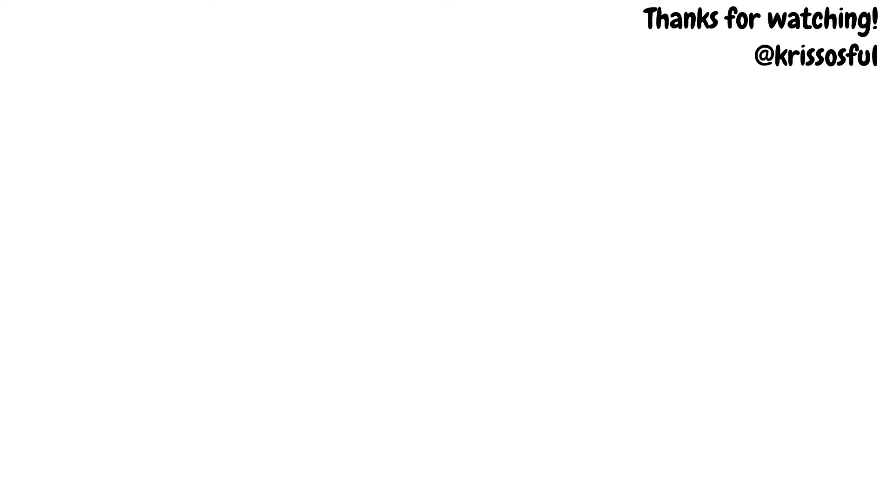